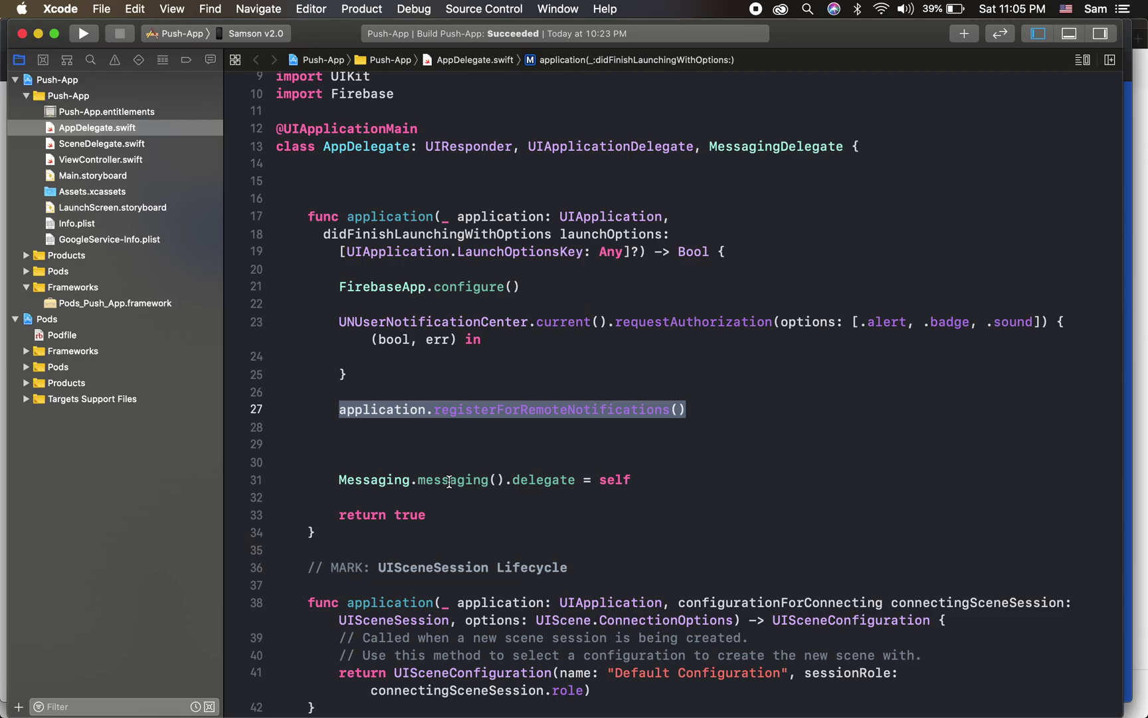
# Close the finished Push-App project window and open AppDelegate.swift in PushNotification.
pyautogui.press('Escape')
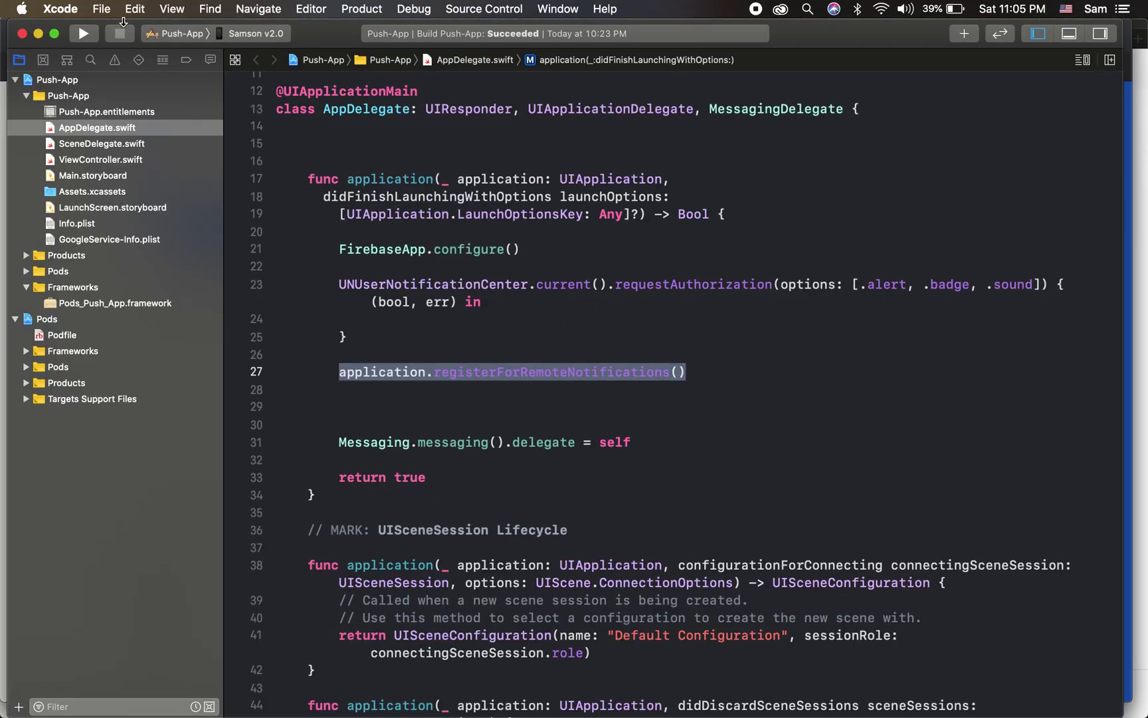
pyautogui.click(22, 34)
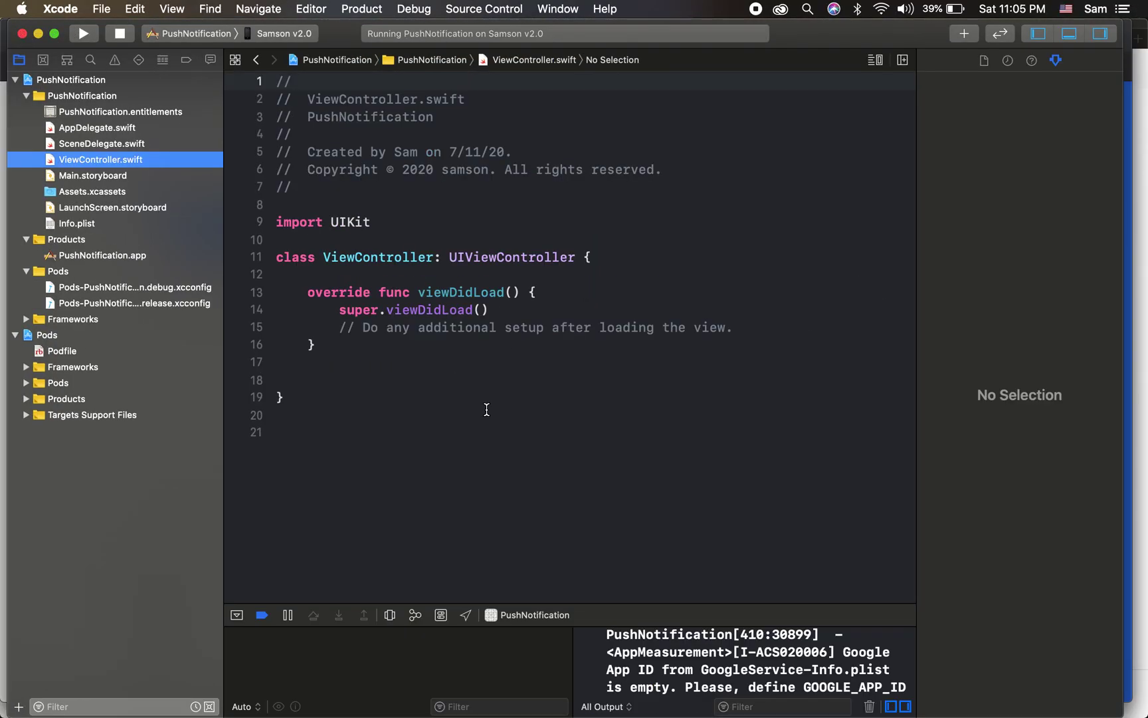
pyautogui.scroll(-2, 486, 409)
pyautogui.click(100, 130)
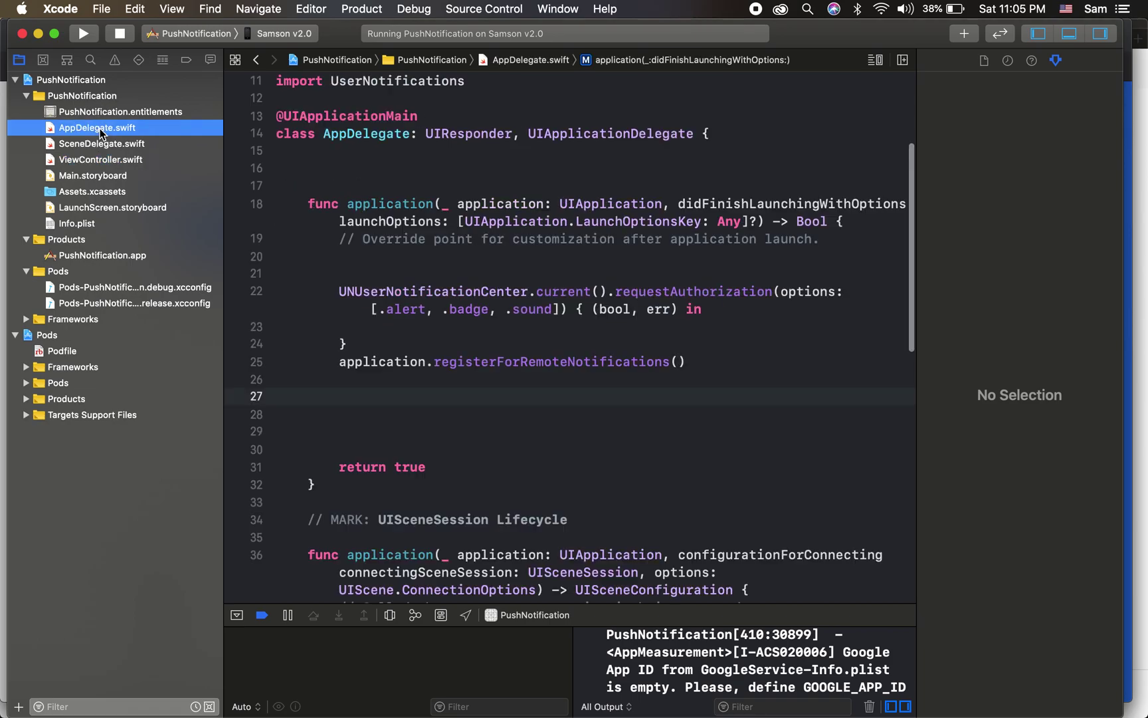
pyautogui.scroll(-2, 471, 268)
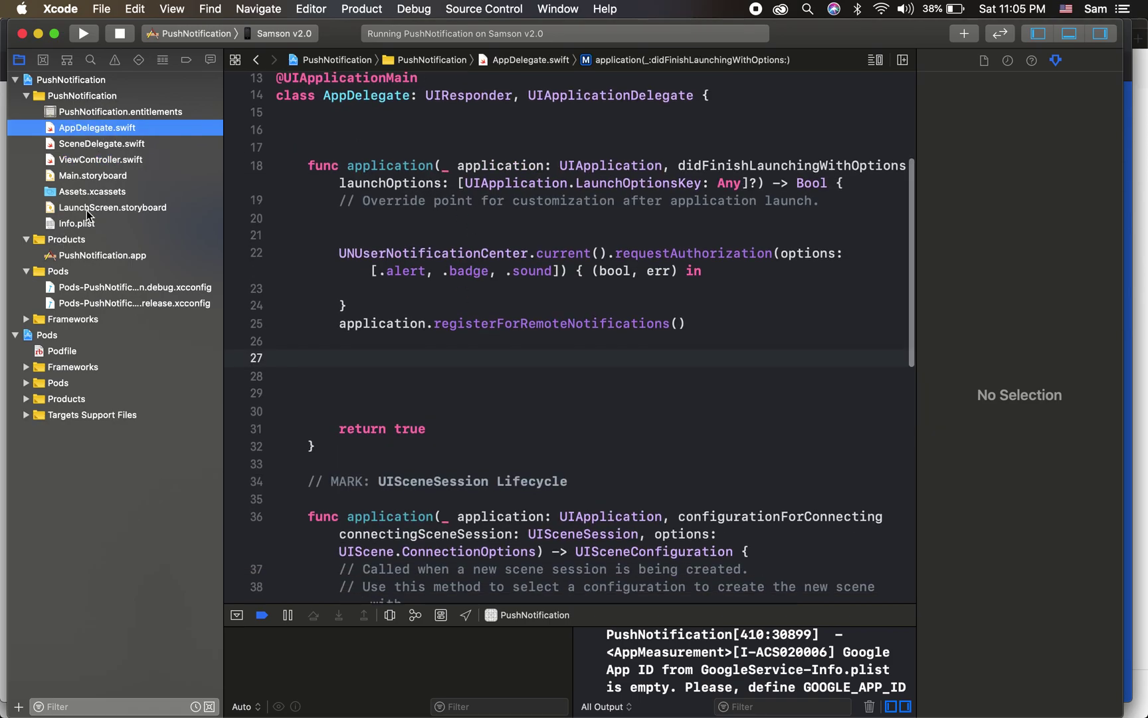
# Add GoogleService-Info (2).plist from Downloads to the project below Info.plist.
pyautogui.click(285, 698)
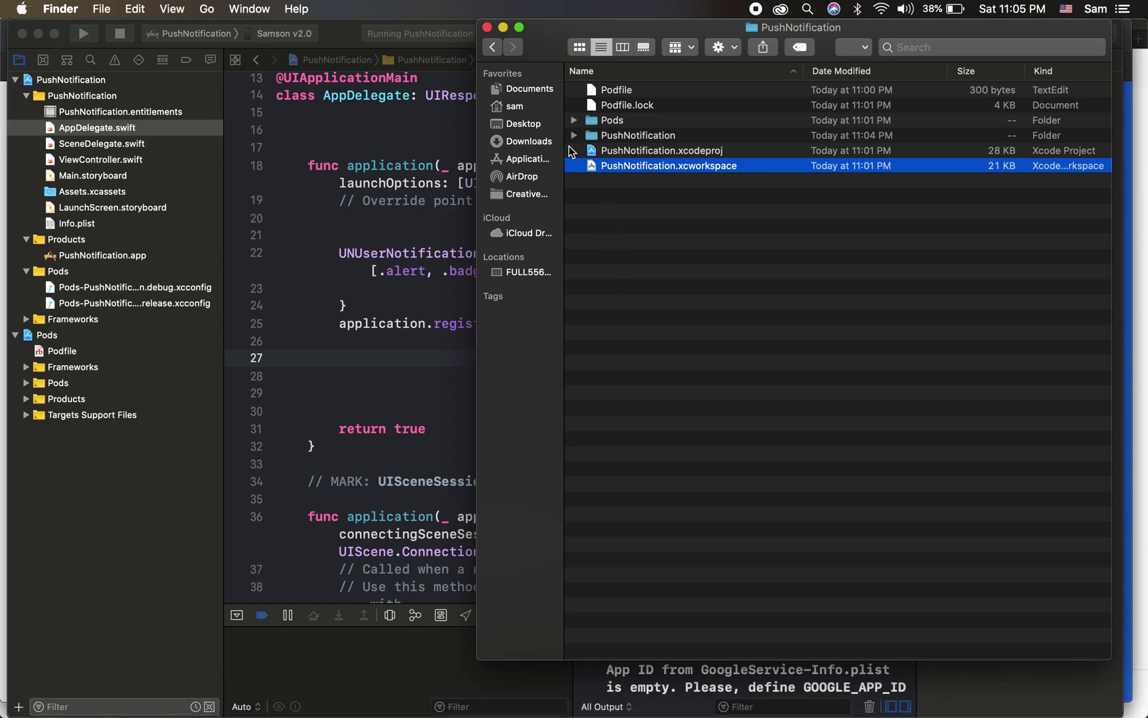
pyautogui.click(529, 141)
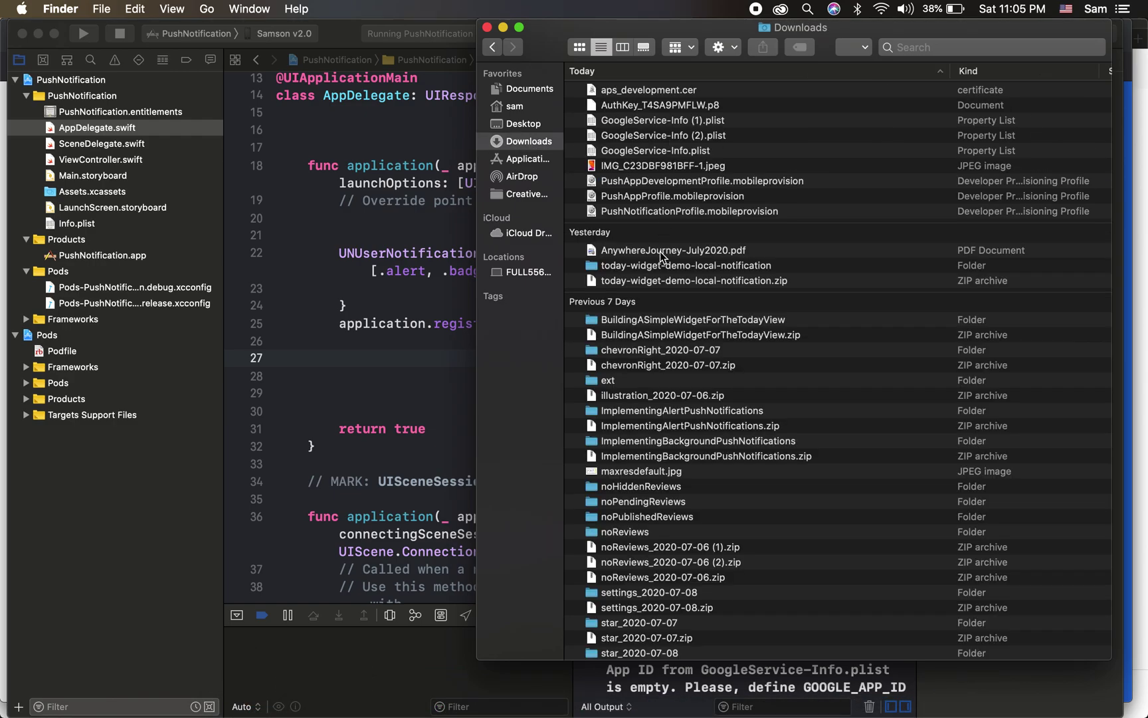
pyautogui.click(686, 140)
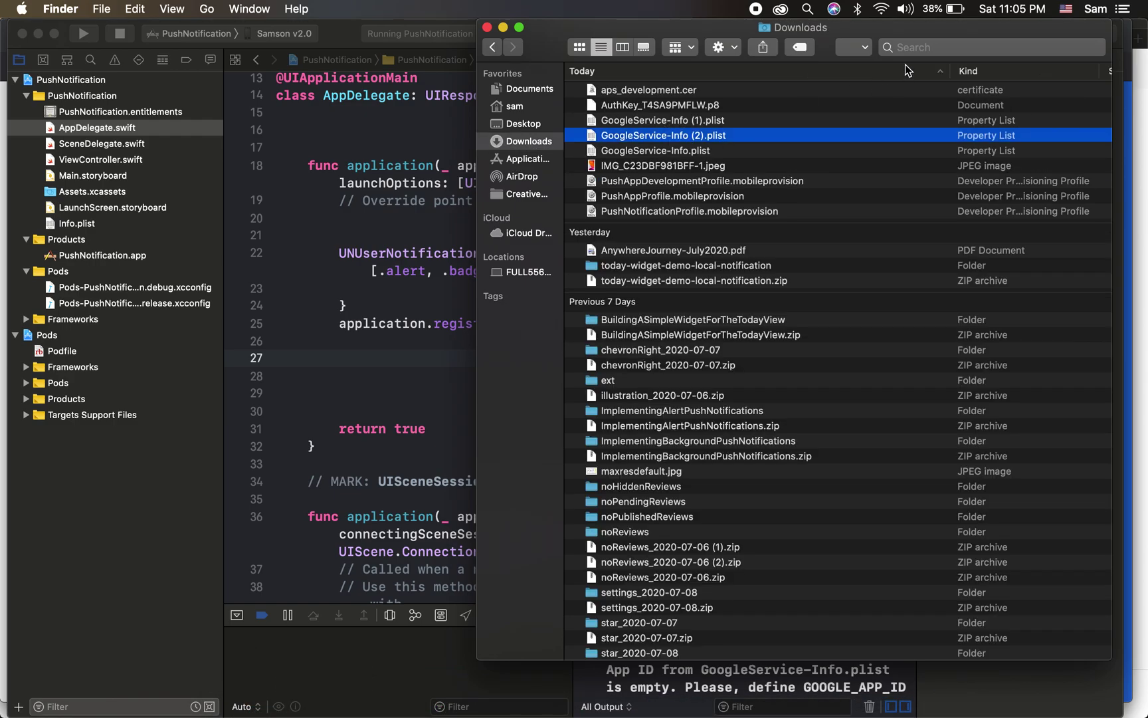
pyautogui.hscroll(5, 946, 123)
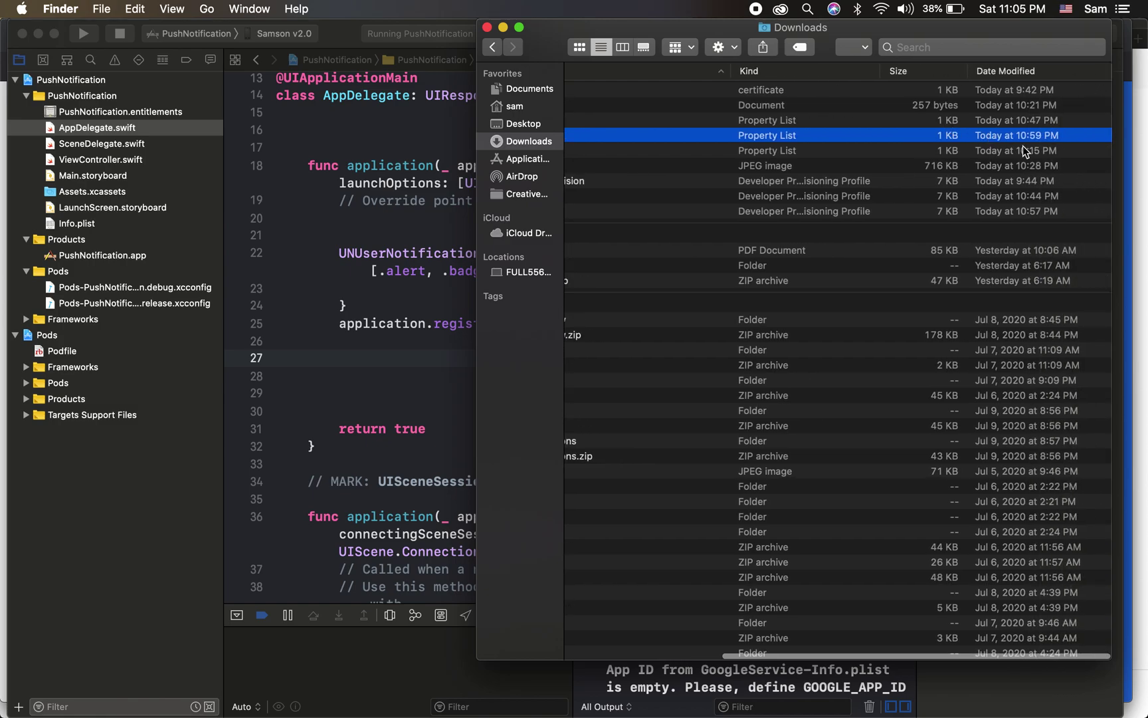
pyautogui.hscroll(-5, 1023, 146)
pyautogui.moveTo(612, 136); pyautogui.dragTo(80, 234)
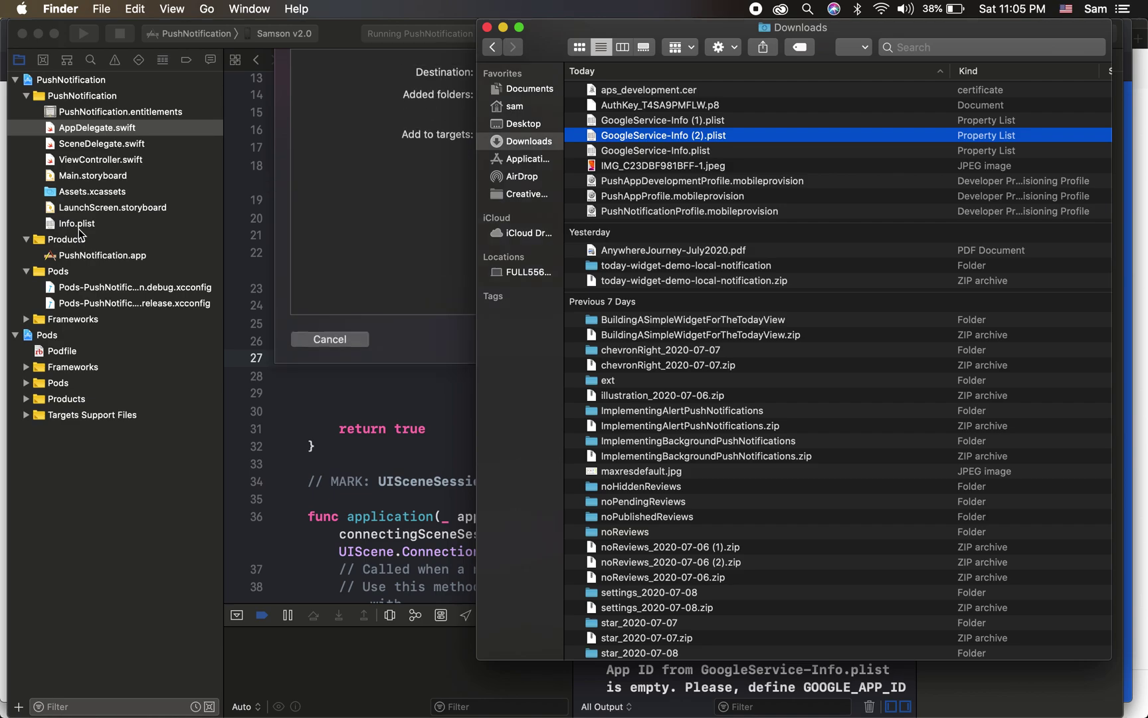
pyautogui.click(828, 364)
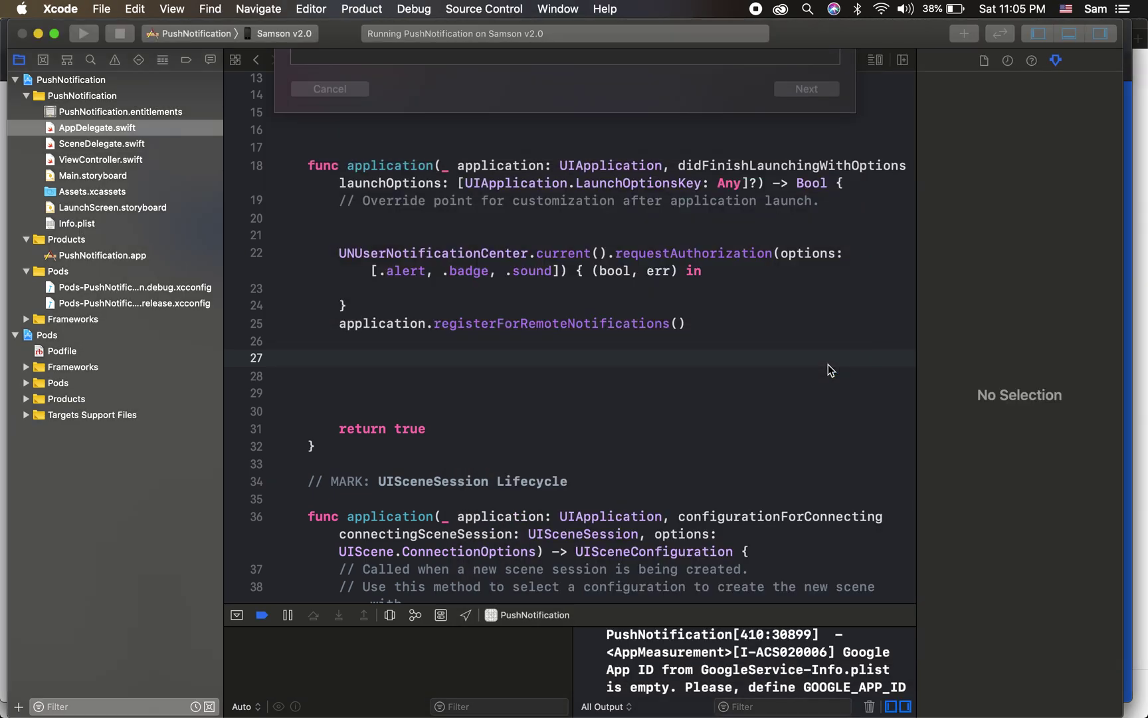
# Rename the added plist to GoogleService-Info.plist and return to AppDelegate.swift.
pyautogui.click(125, 240)
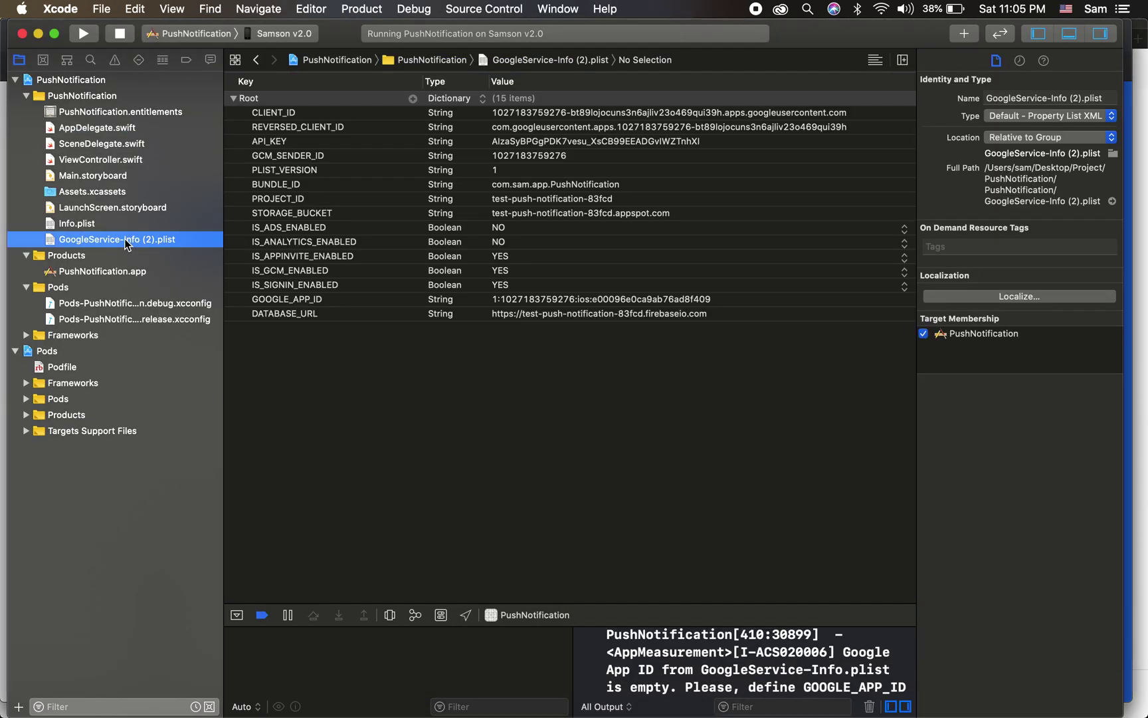
pyautogui.click(125, 239)
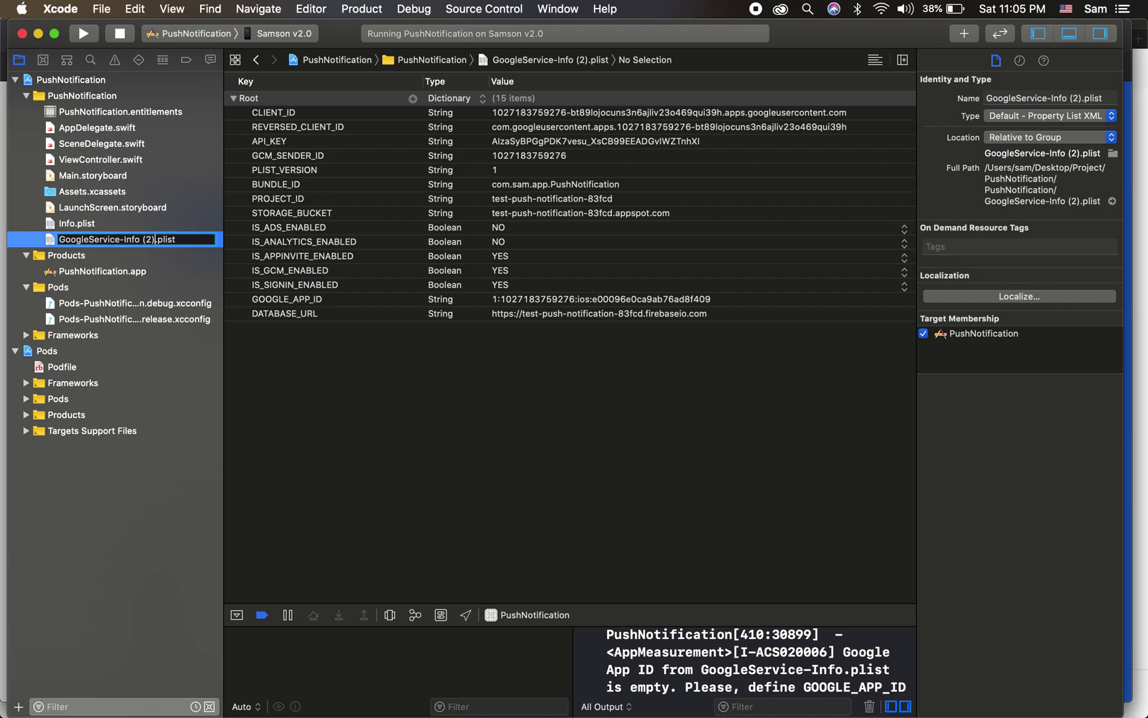
pyautogui.press('BackSpace')
pyautogui.press('BackSpace')
pyautogui.press('BackSpace')
pyautogui.click(269, 368)
pyautogui.click(160, 253)
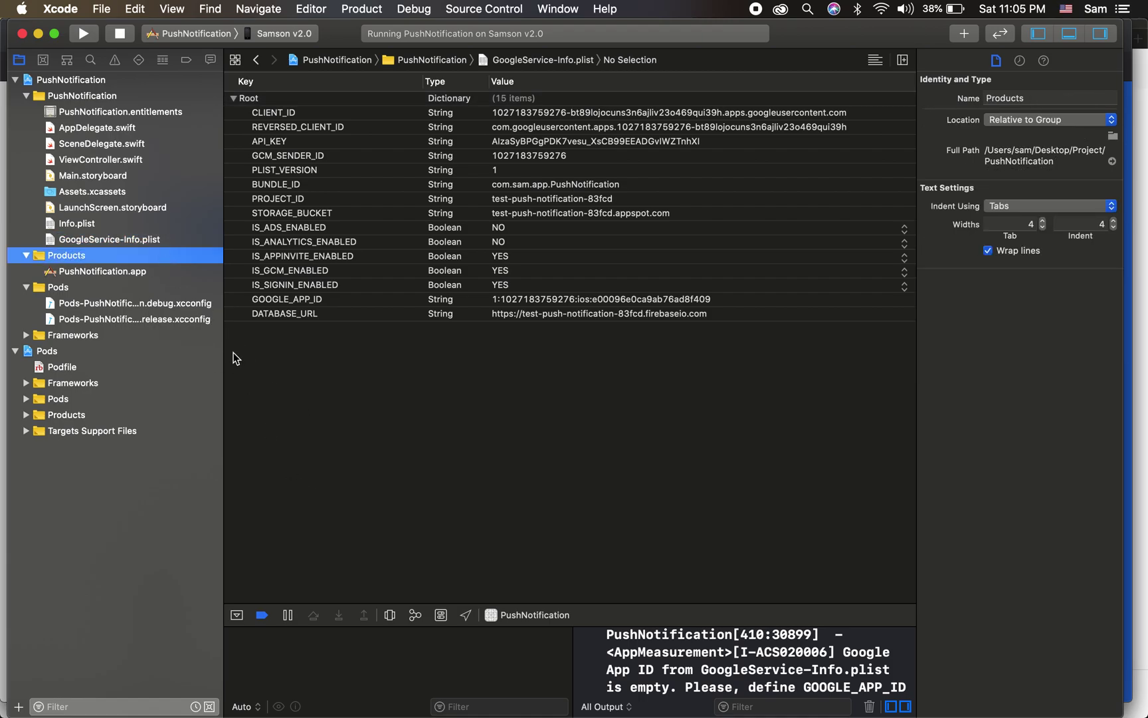
pyautogui.click(141, 241)
pyautogui.click(100, 128)
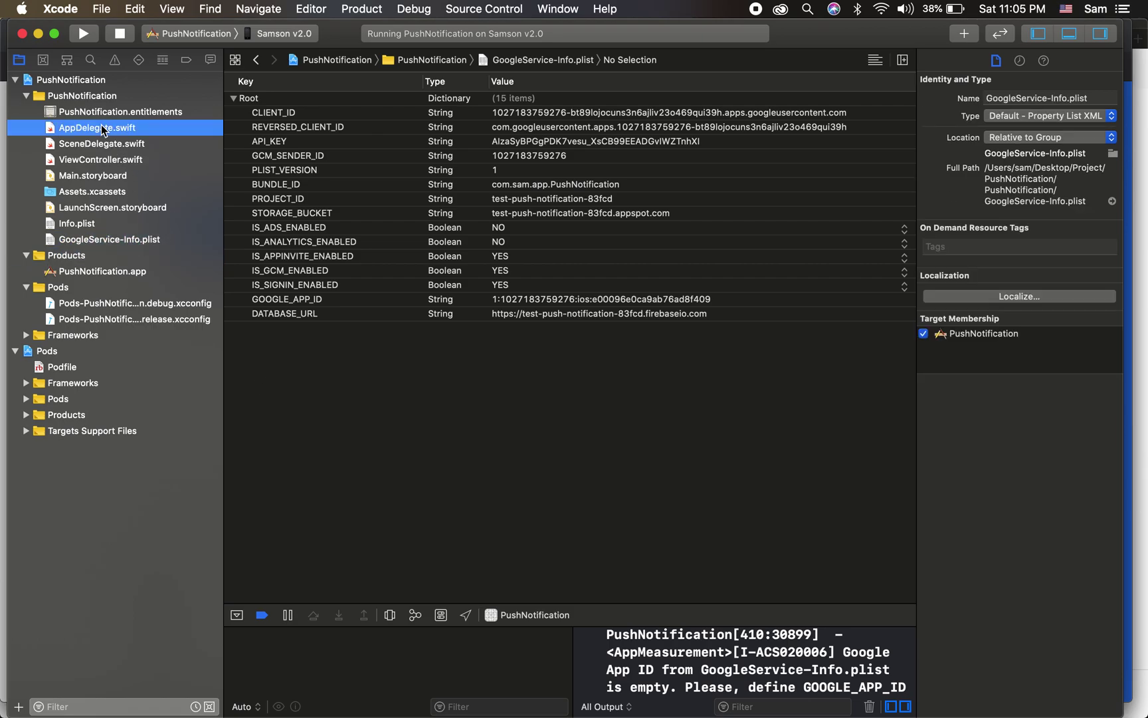
pyautogui.scroll(-2, 532, 351)
# Insert FirebaseApp.configure() on a new line 28 of AppDelegate.swift.
pyautogui.click(440, 343)
pyautogui.press('Return')
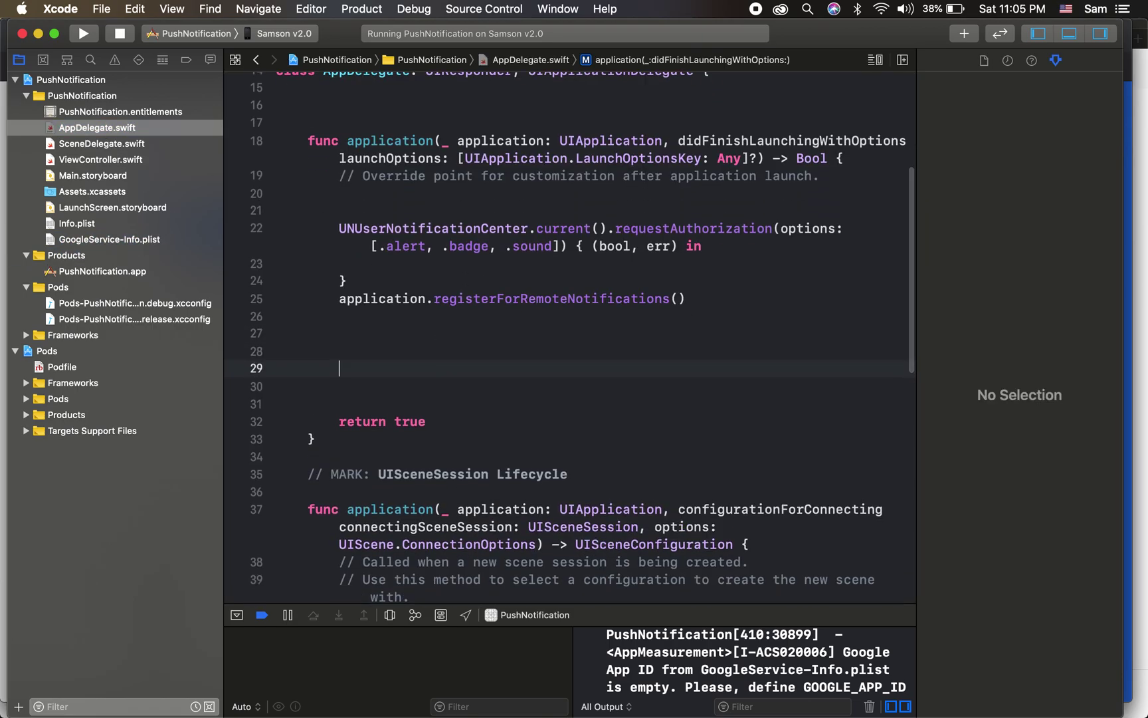
pyautogui.press('Up')
pyautogui.write('F')
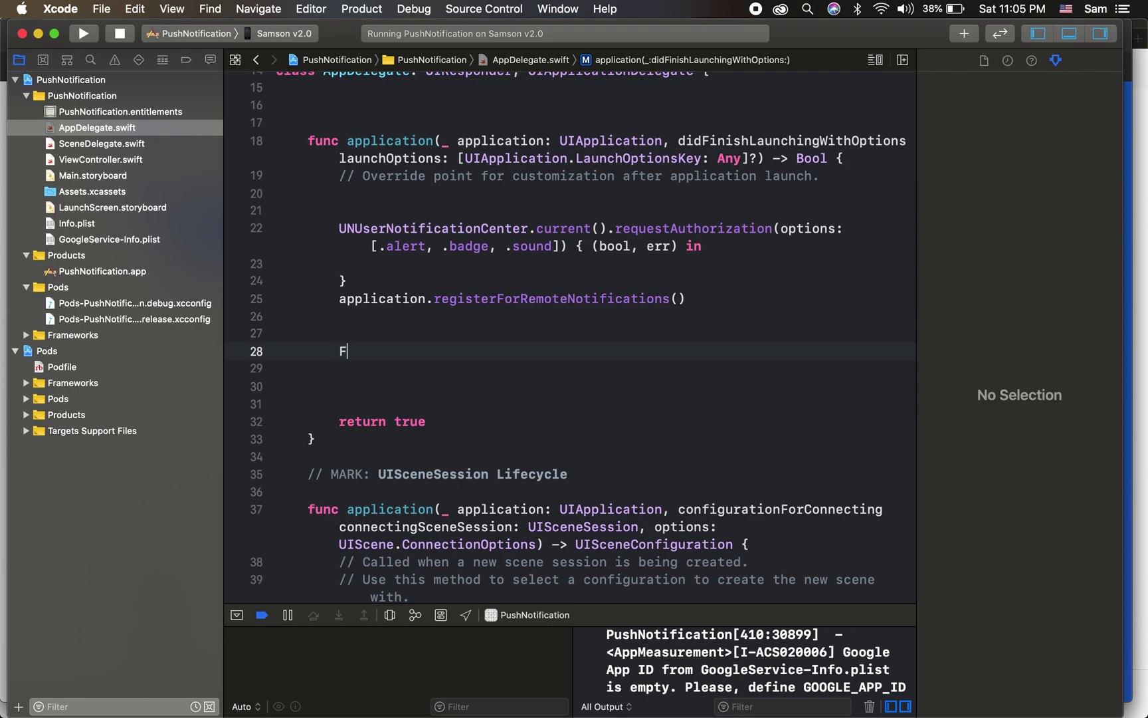
pyautogui.write('ire')
pyautogui.press('Down')
pyautogui.press('Return')
pyautogui.write('.con')
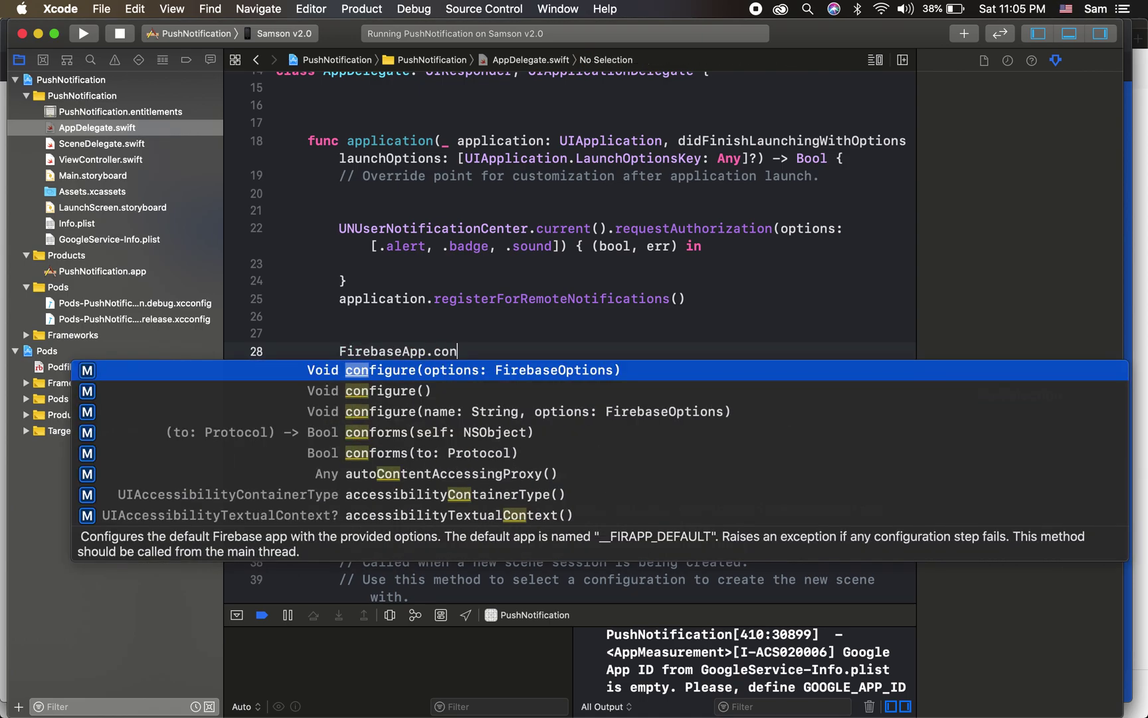
pyautogui.press('Down')
pyautogui.press('Return')
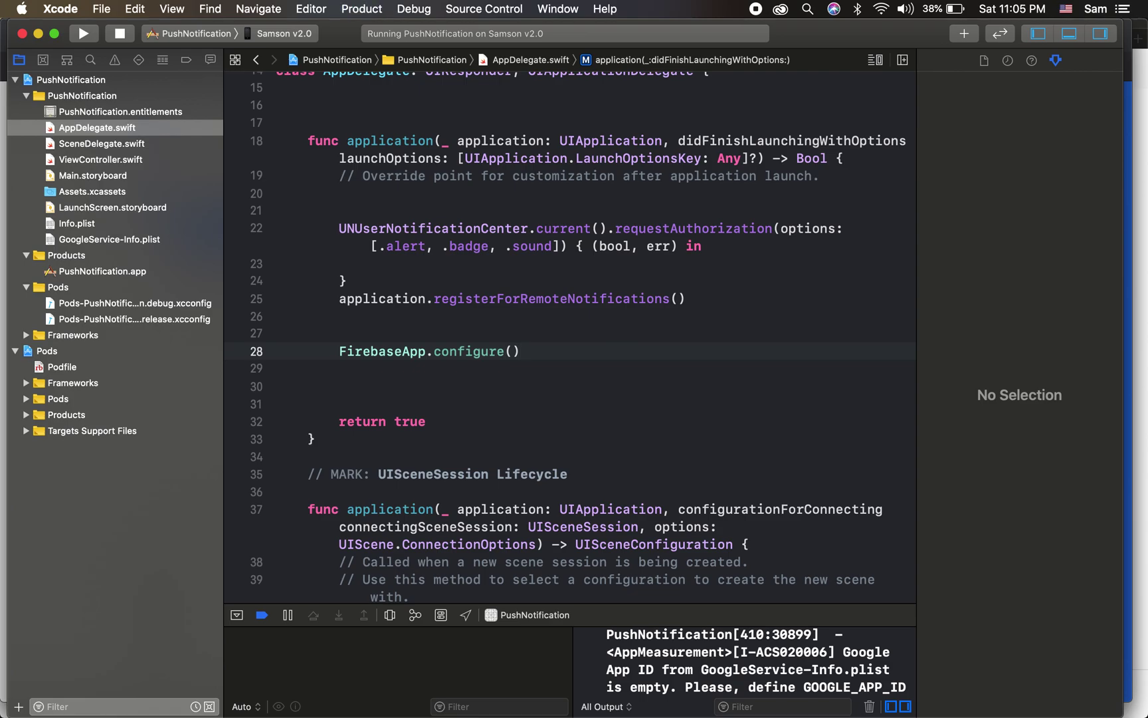
# Rebuild and run the app with Cmd+R, then bring the Firebase console window forward.
pyautogui.press('super+r')
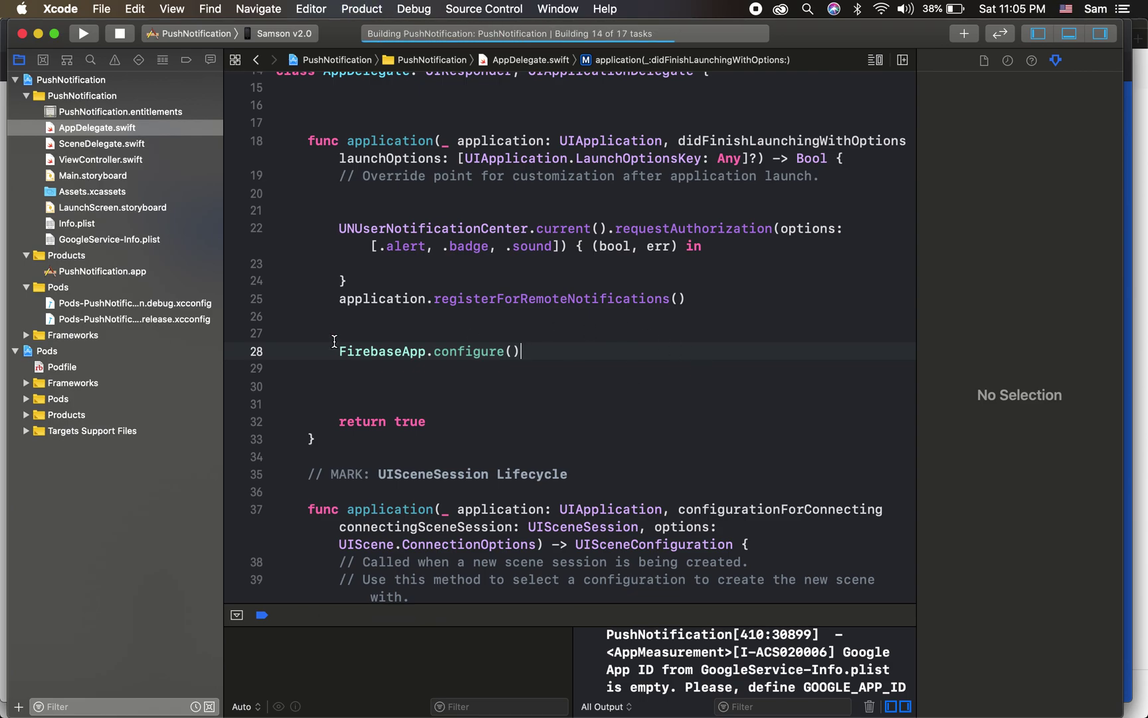
pyautogui.scroll(1, 334, 341)
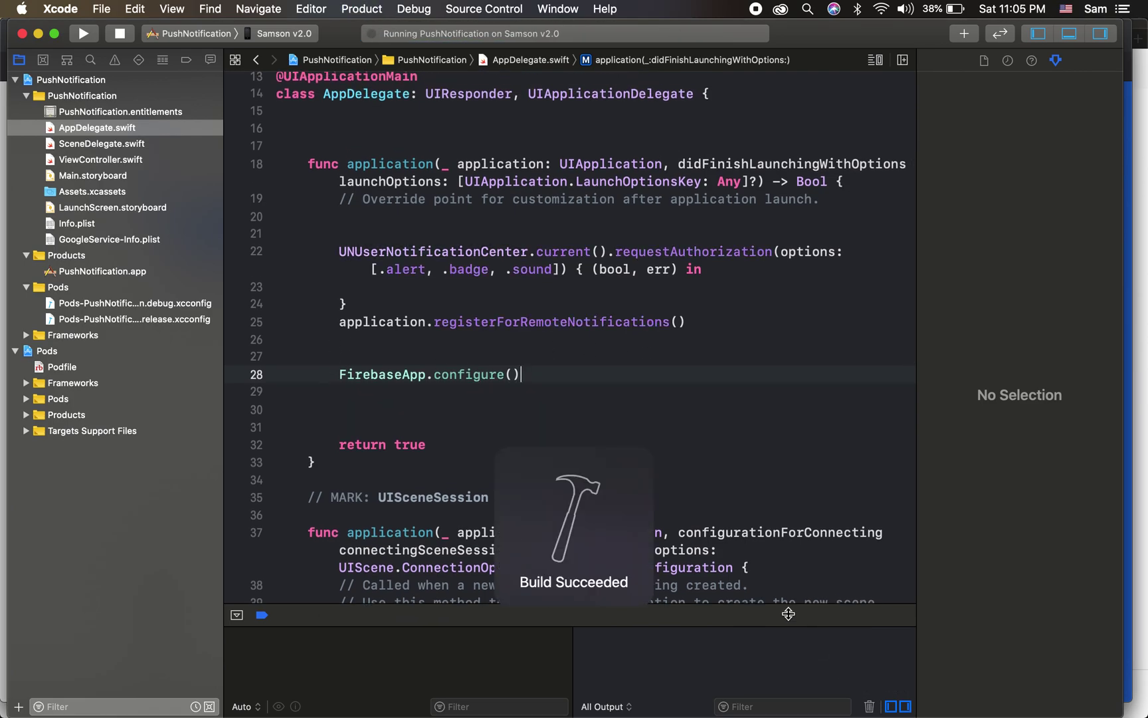
pyautogui.moveTo(788, 614); pyautogui.dragTo(789, 716)
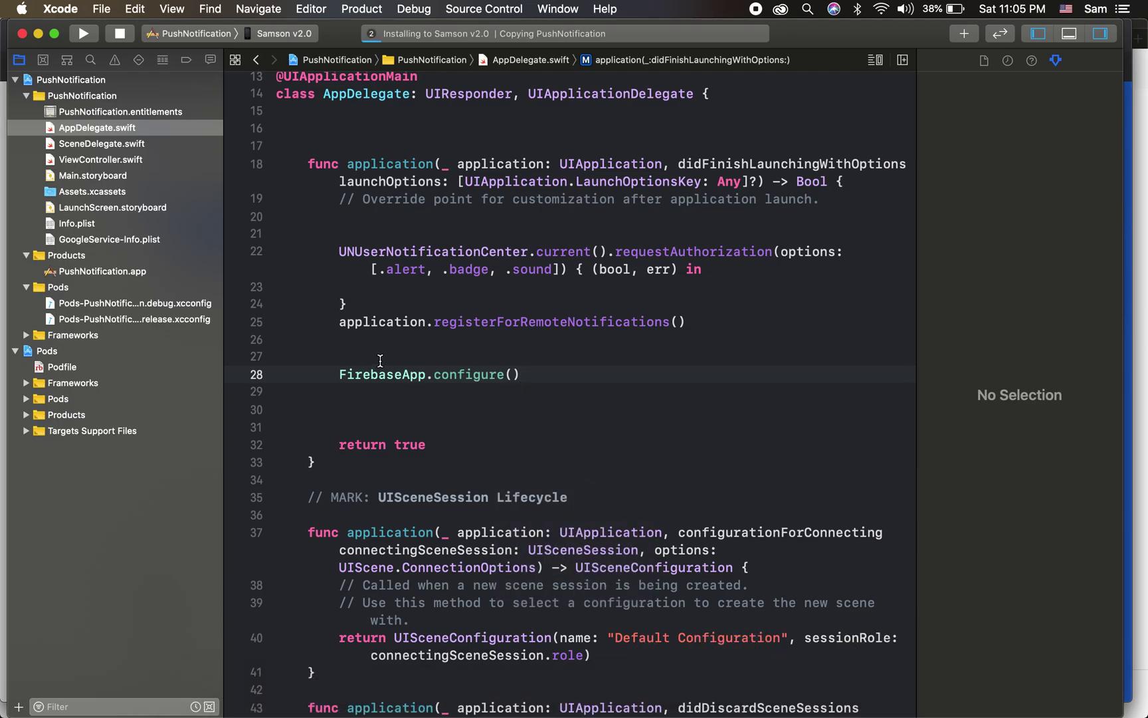
pyautogui.hotkey('ctrl', 'Up')
pyautogui.click(465, 531)
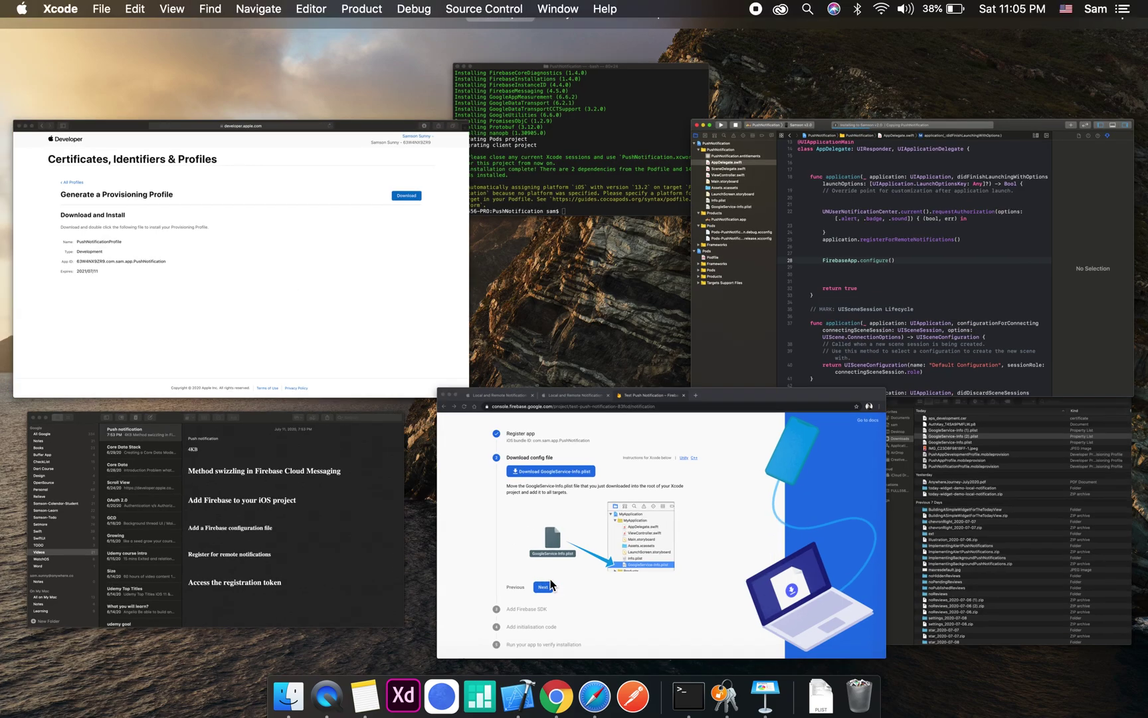
# Finish the Firebase setup wizard, skipping verification to reach the console.
pyautogui.click(278, 513)
pyautogui.click(278, 573)
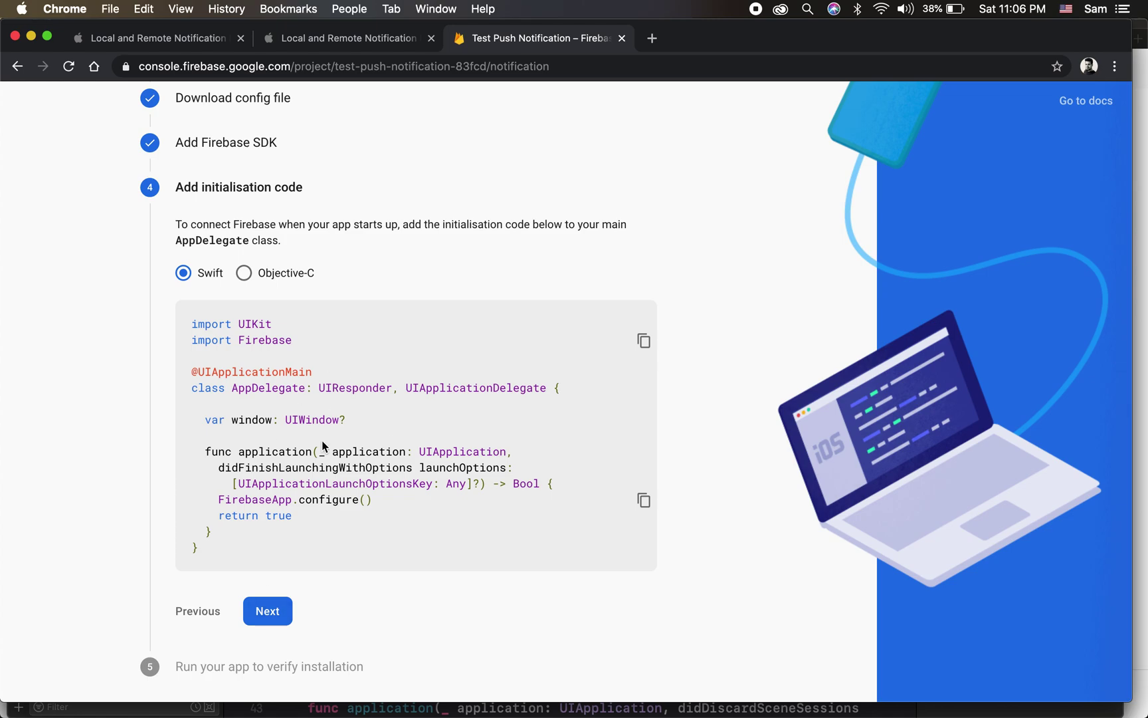
pyautogui.click(278, 611)
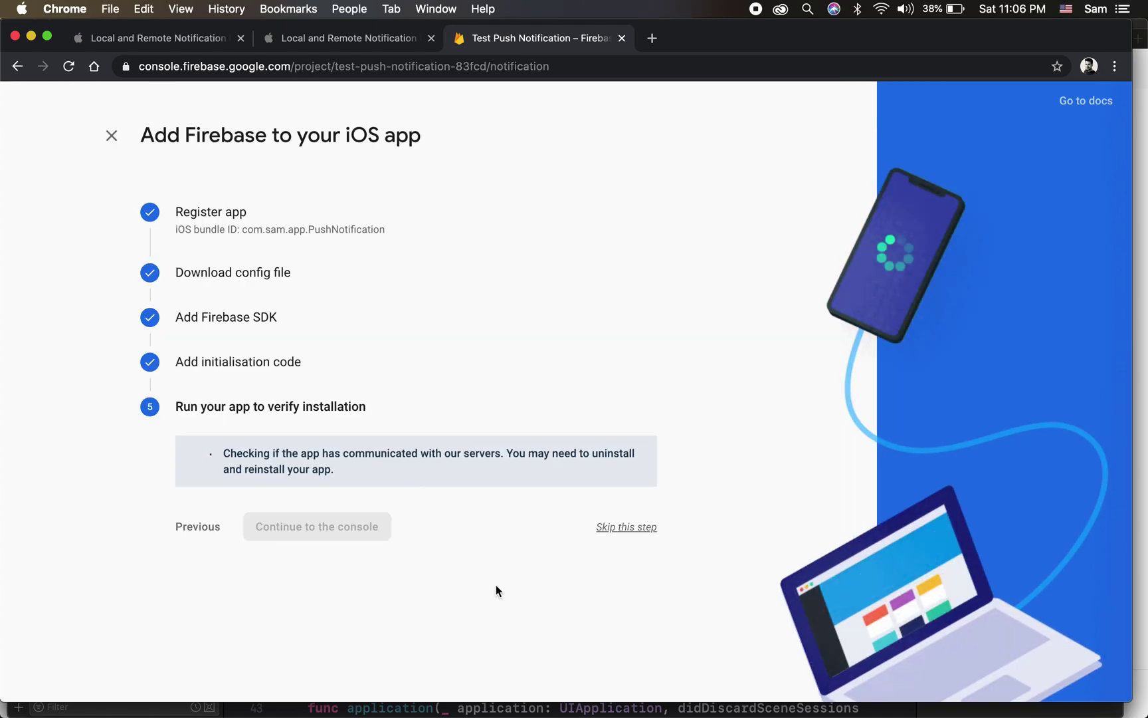
pyautogui.click(615, 528)
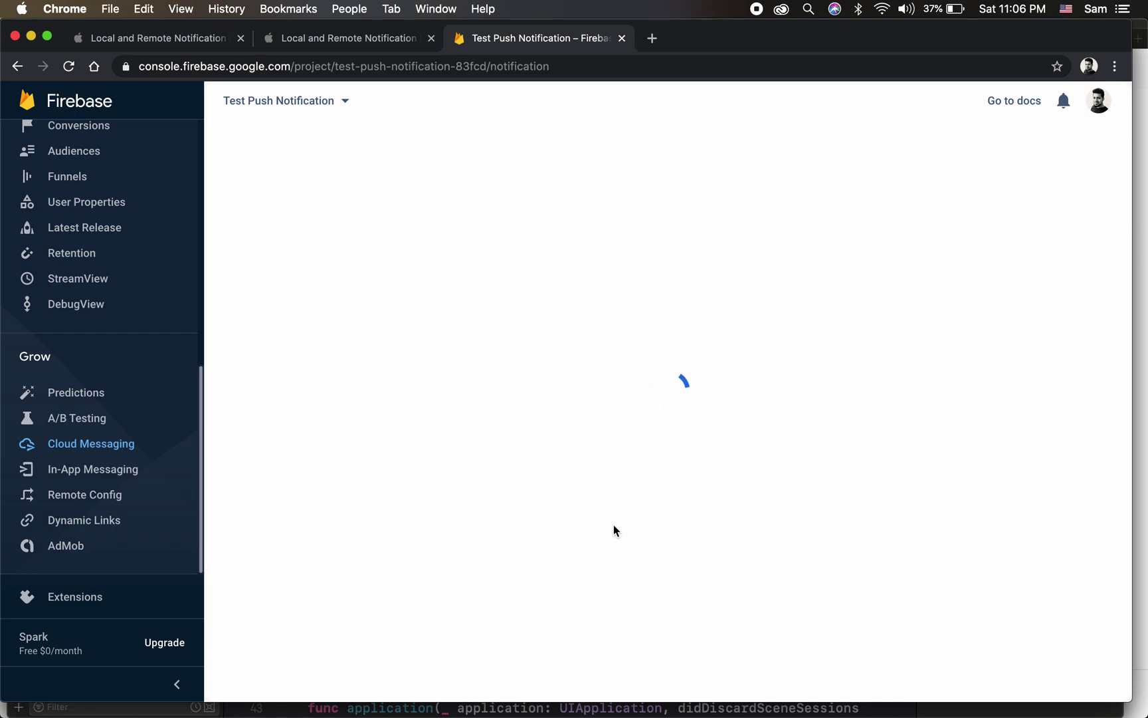
pyautogui.scroll(-5, 613, 523)
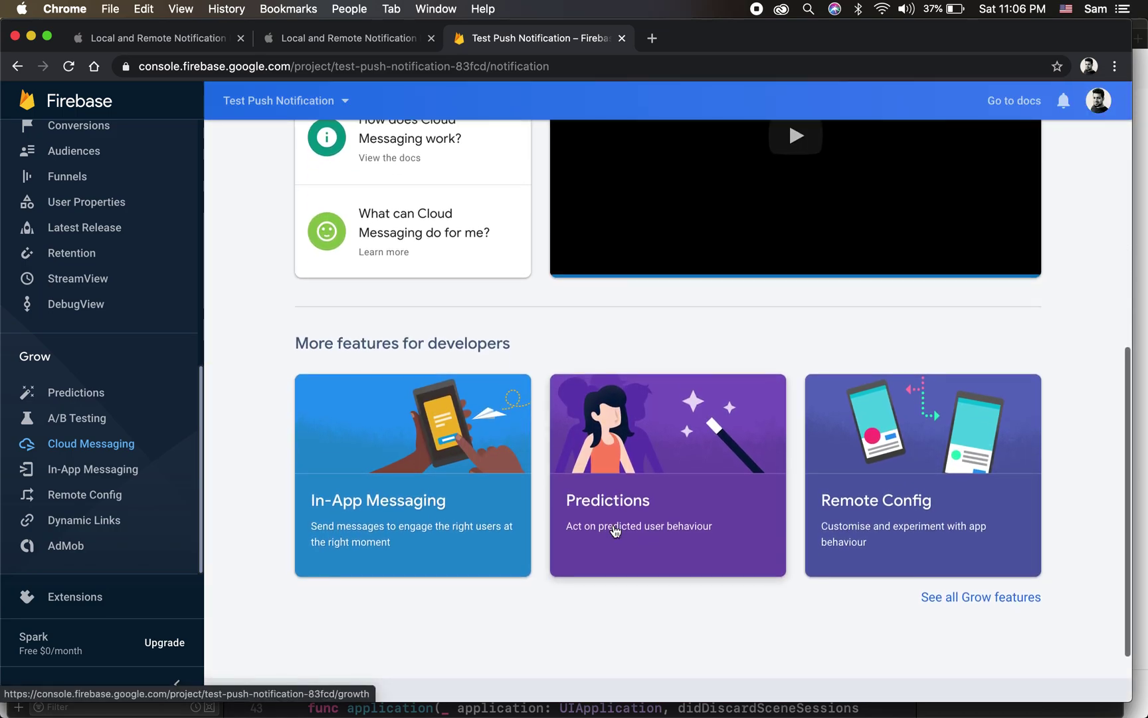
pyautogui.scroll(5, 281, 317)
pyautogui.scroll(5, 123, 362)
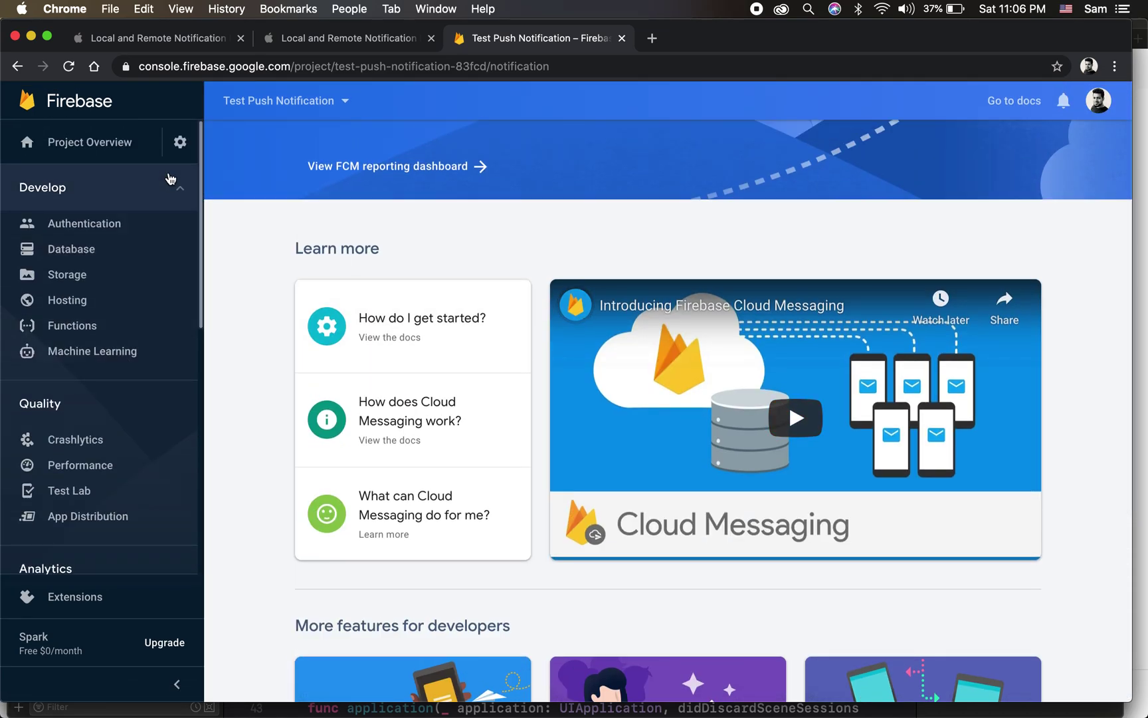
# Open Project settings and switch to the Cloud Messaging tab.
pyautogui.click(180, 142)
pyautogui.click(277, 148)
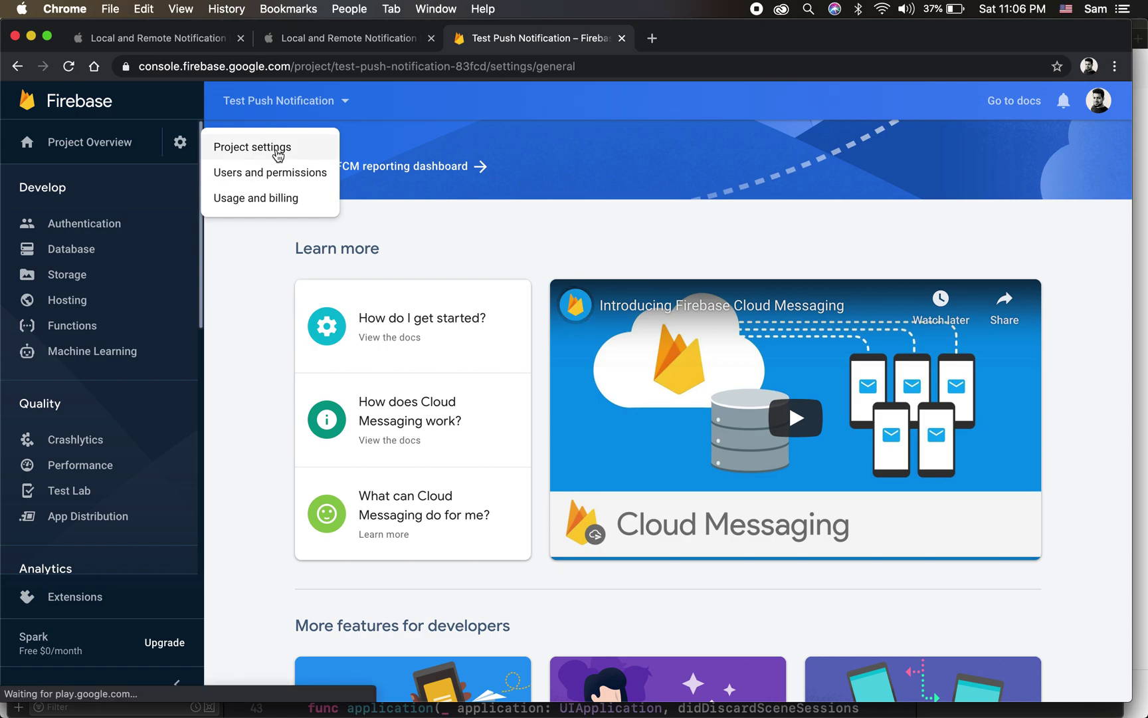
pyautogui.scroll(3, 588, 484)
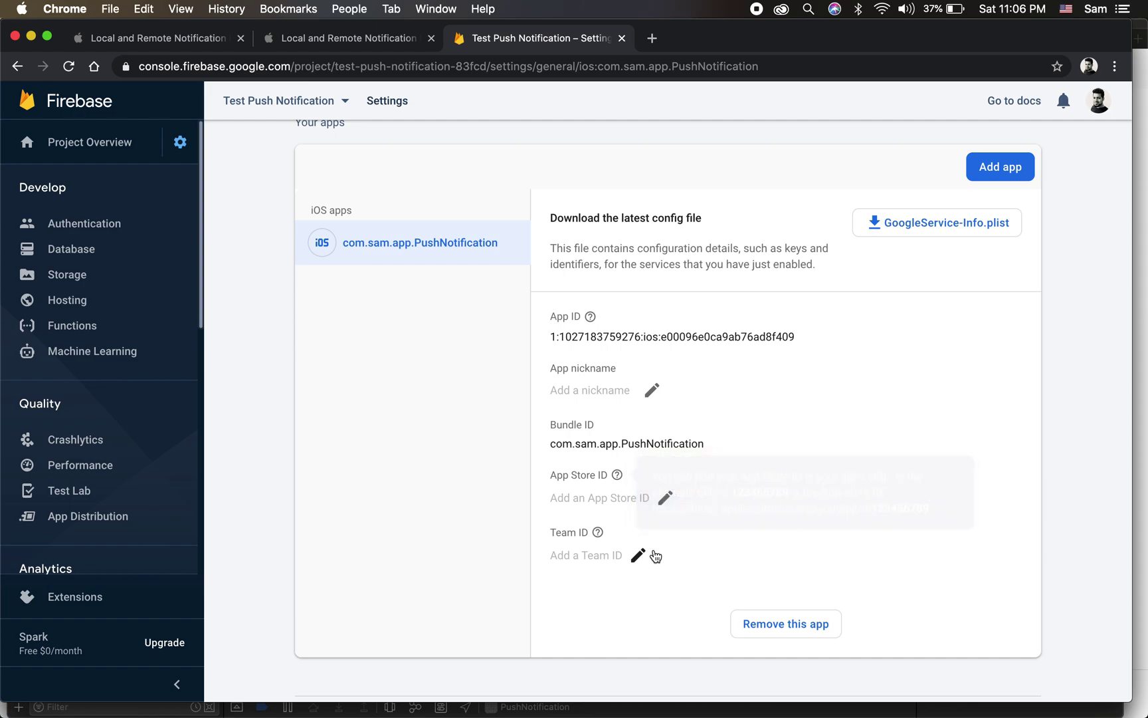
pyautogui.scroll(2, 654, 554)
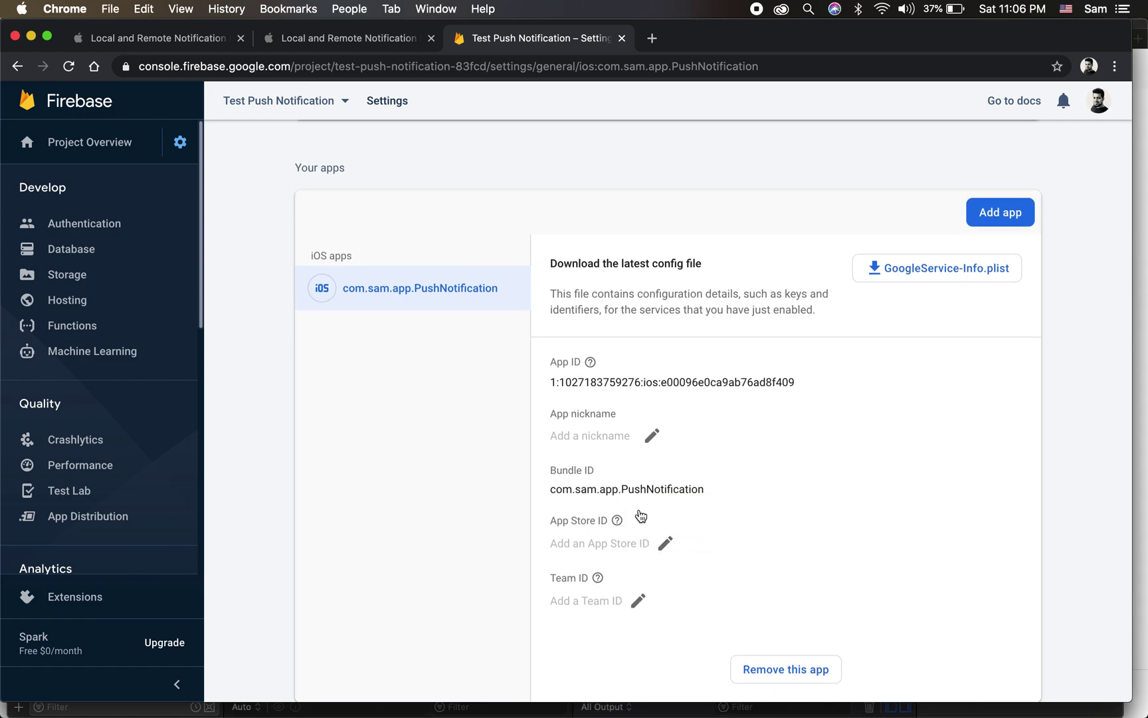
pyautogui.scroll(10, 585, 461)
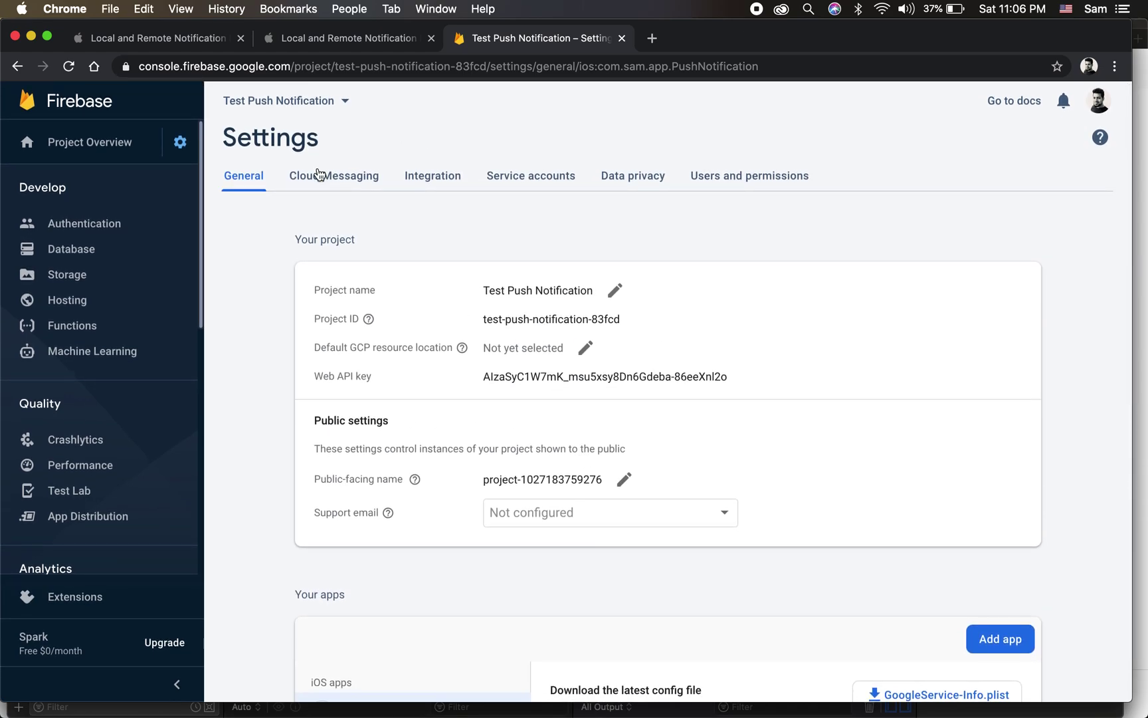
pyautogui.click(319, 176)
# Scroll to APNs Authentication Key, collapse APNs Certificates, and bring up the Apple Developer window.
pyautogui.scroll(-2, 615, 395)
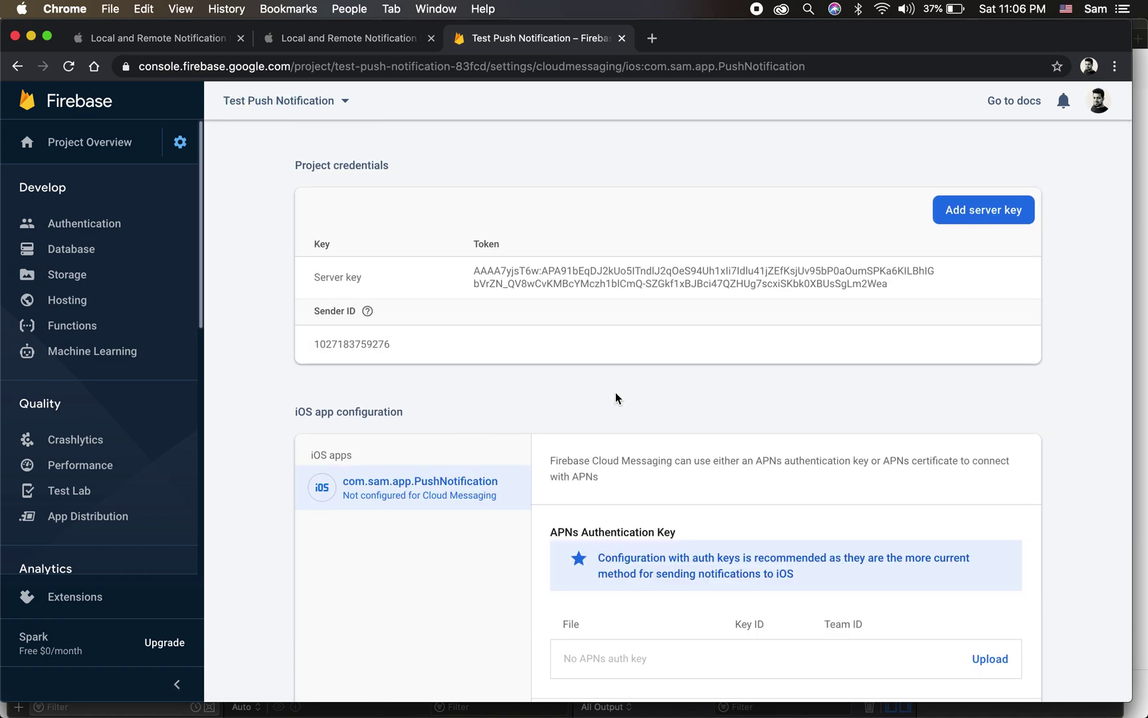
pyautogui.scroll(-2, 616, 395)
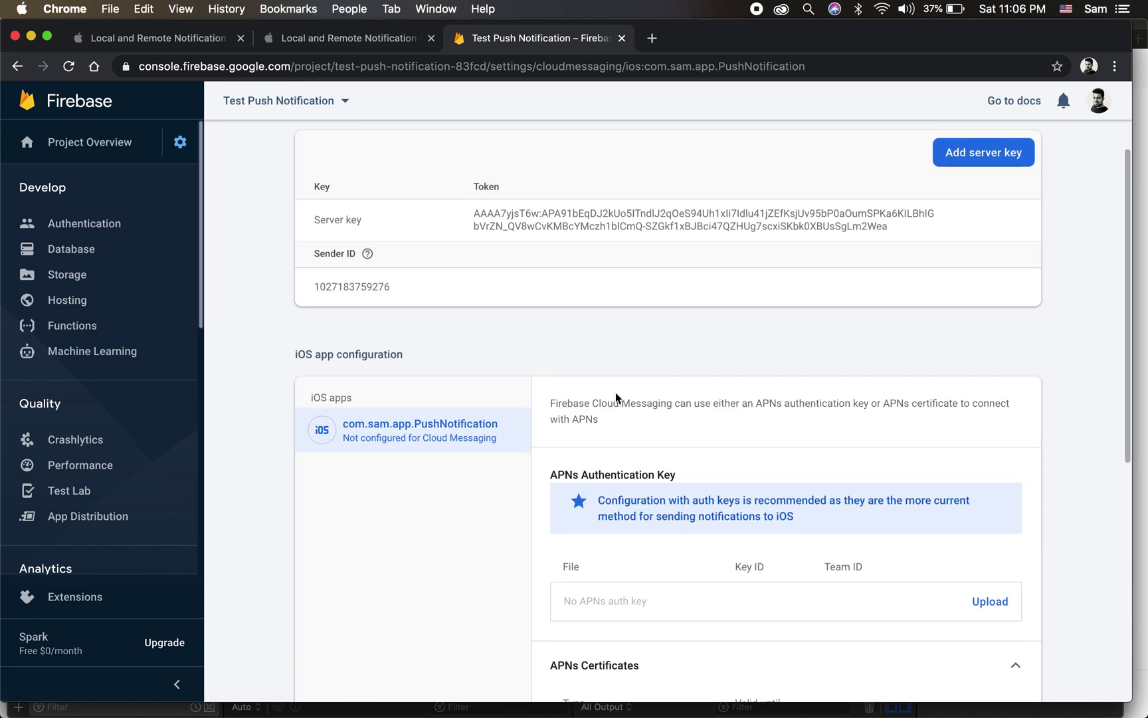
pyautogui.scroll(-5, 615, 397)
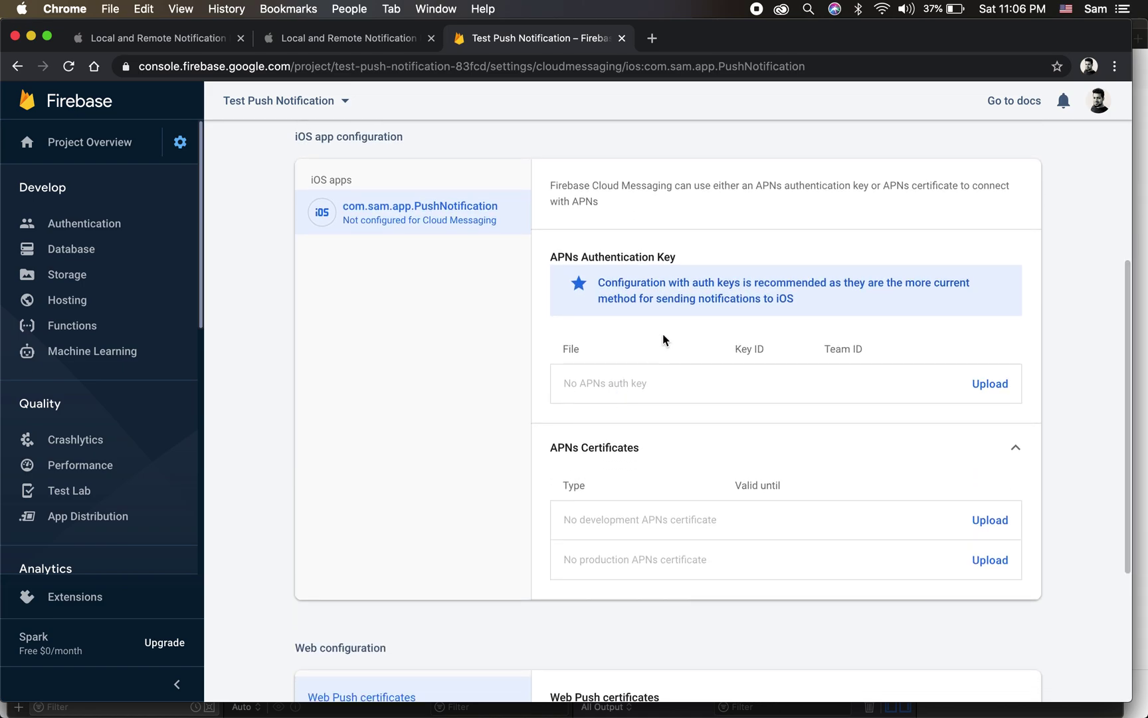
pyautogui.scroll(-1, 602, 374)
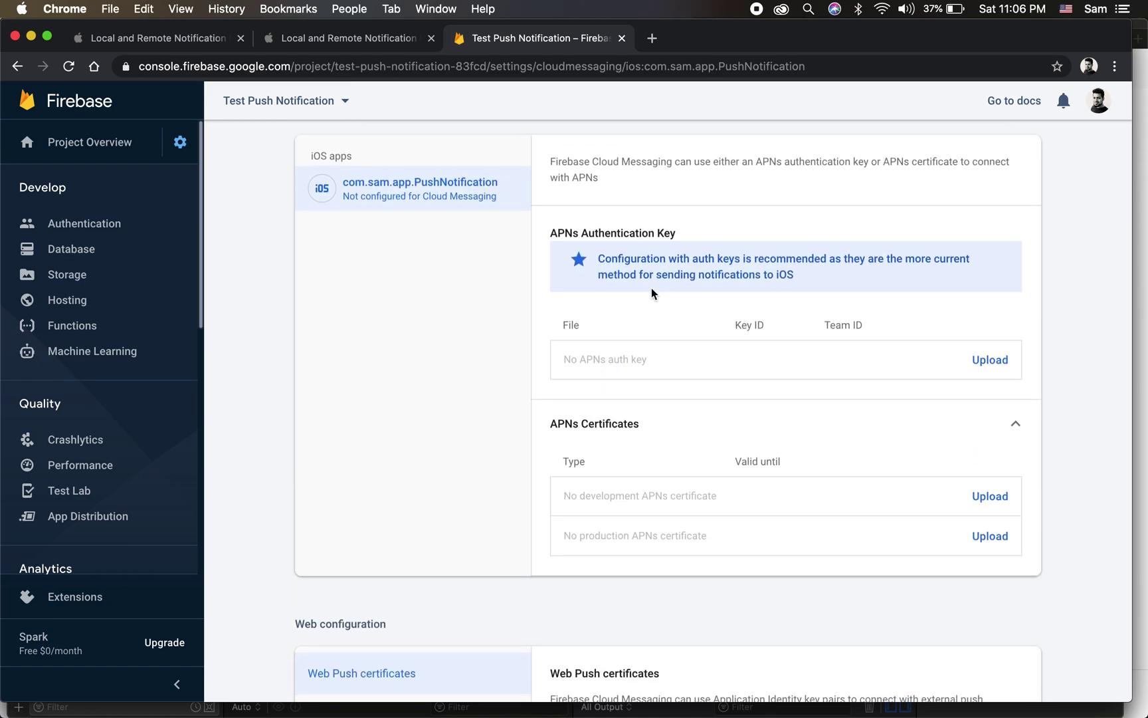
pyautogui.tripleClick(619, 231)
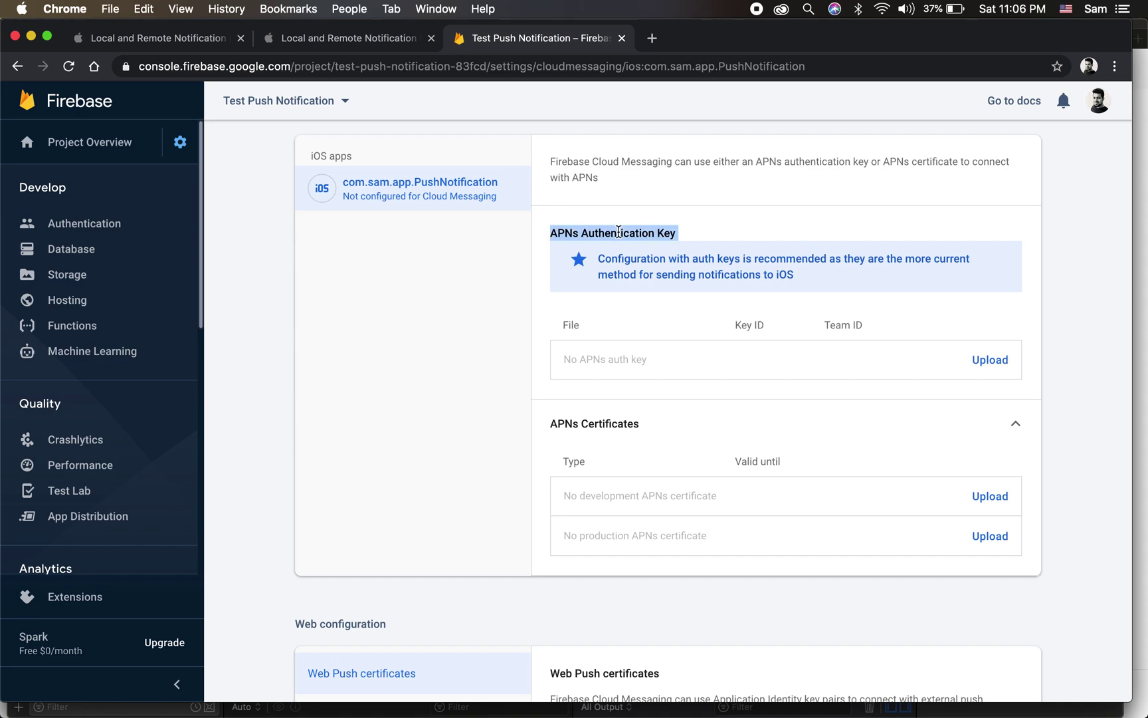
pyautogui.click(665, 430)
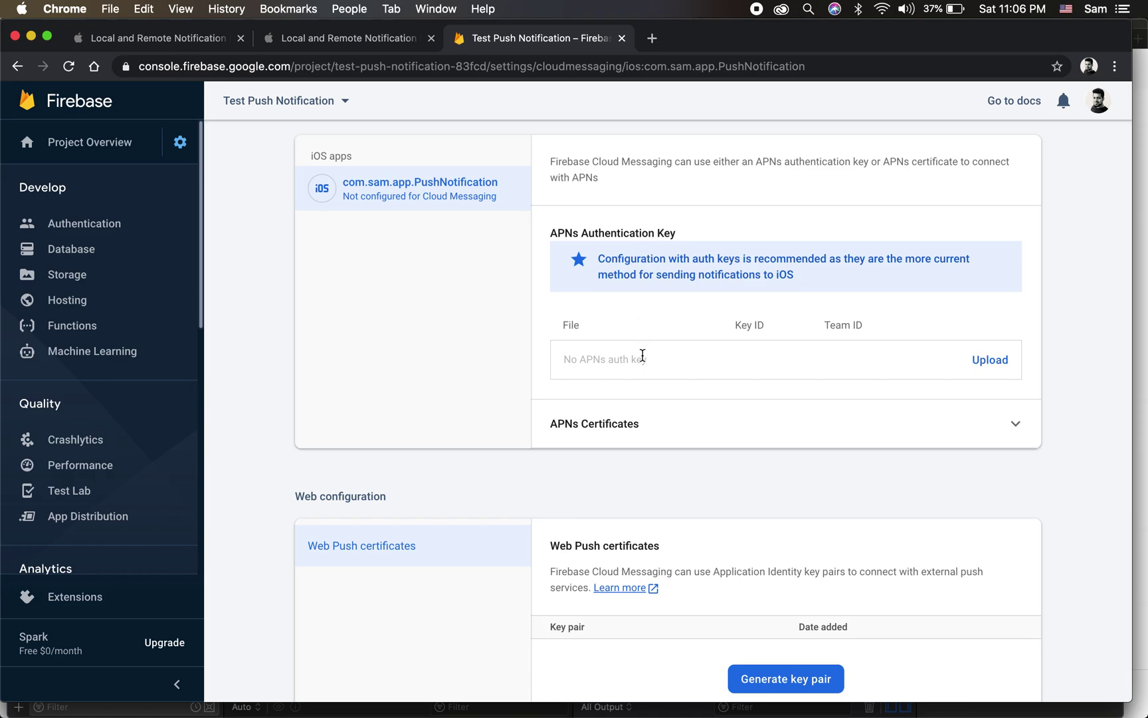
pyautogui.hotkey('ctrl', 'Up')
pyautogui.click(223, 264)
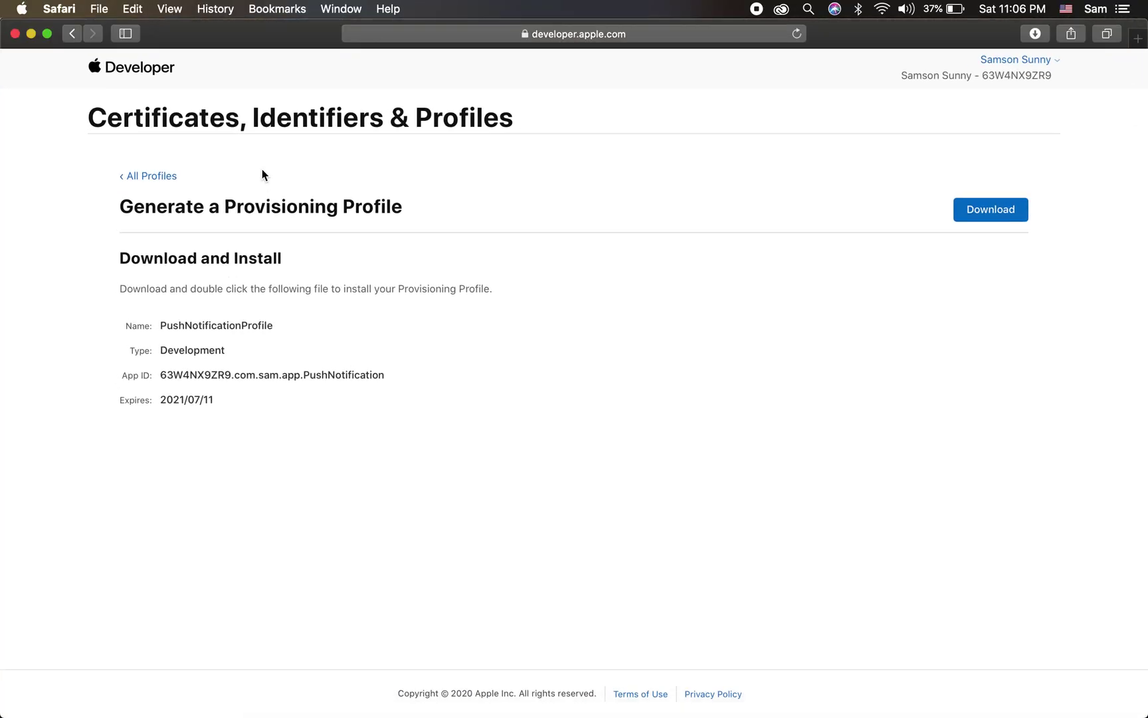
# Register a new key named PushNotificationAPNS with Apple Push Notifications service enabled.
pyautogui.click(153, 176)
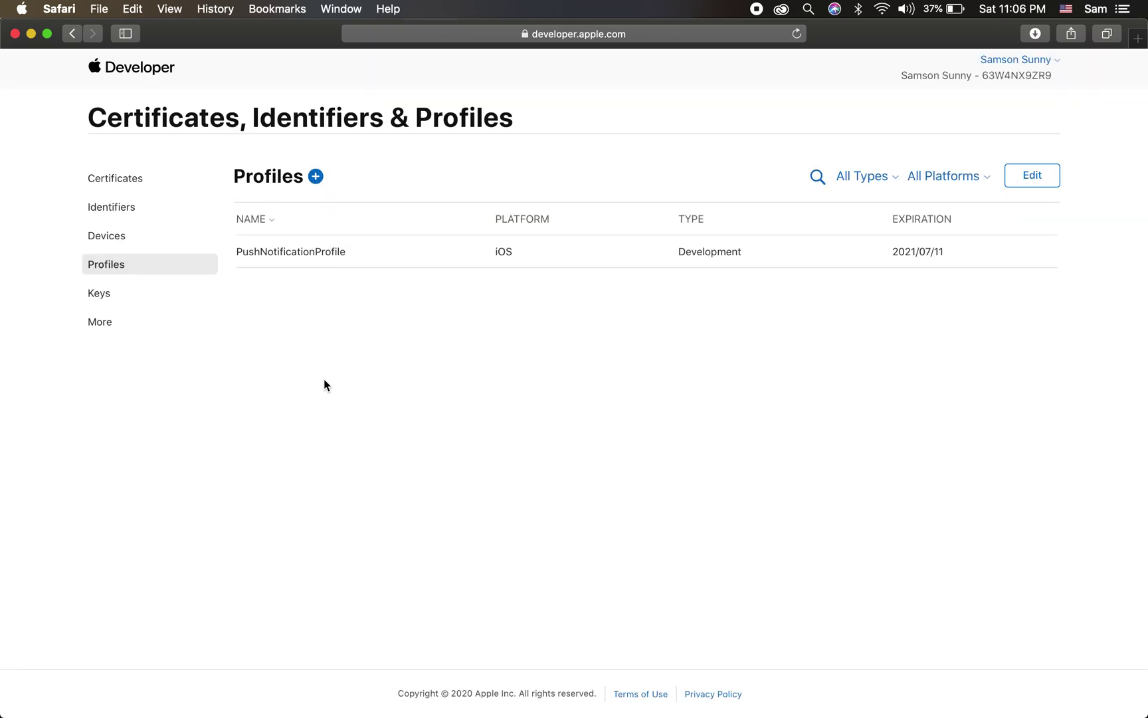
pyautogui.click(110, 301)
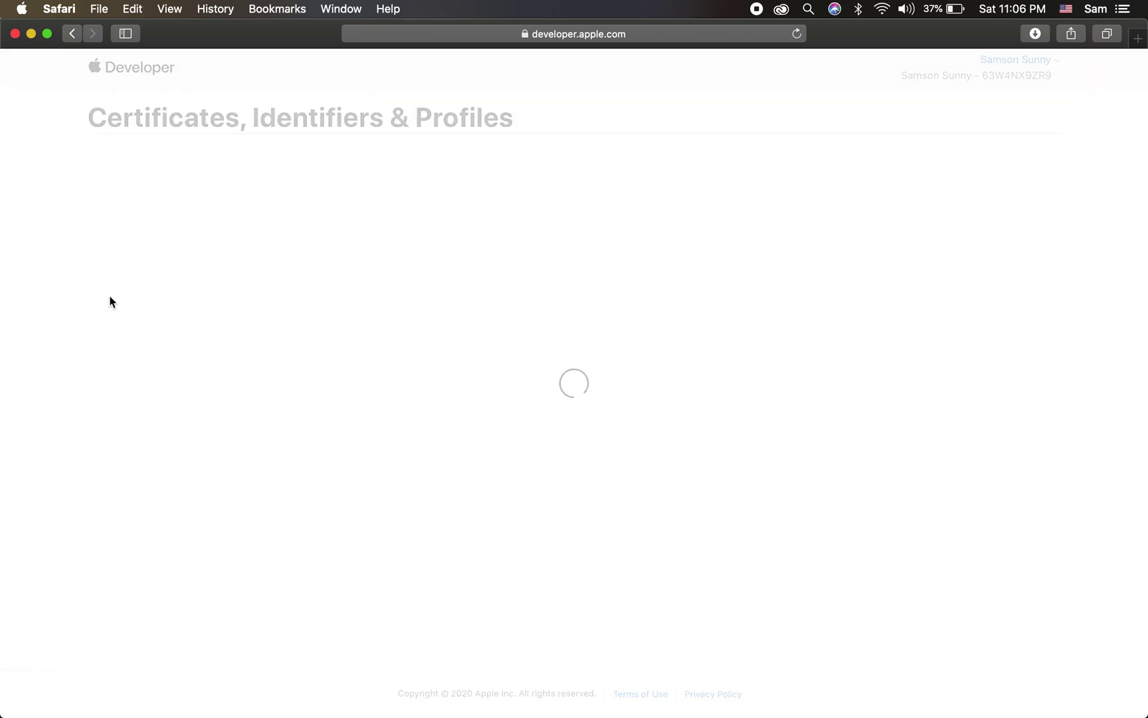
pyautogui.click(290, 176)
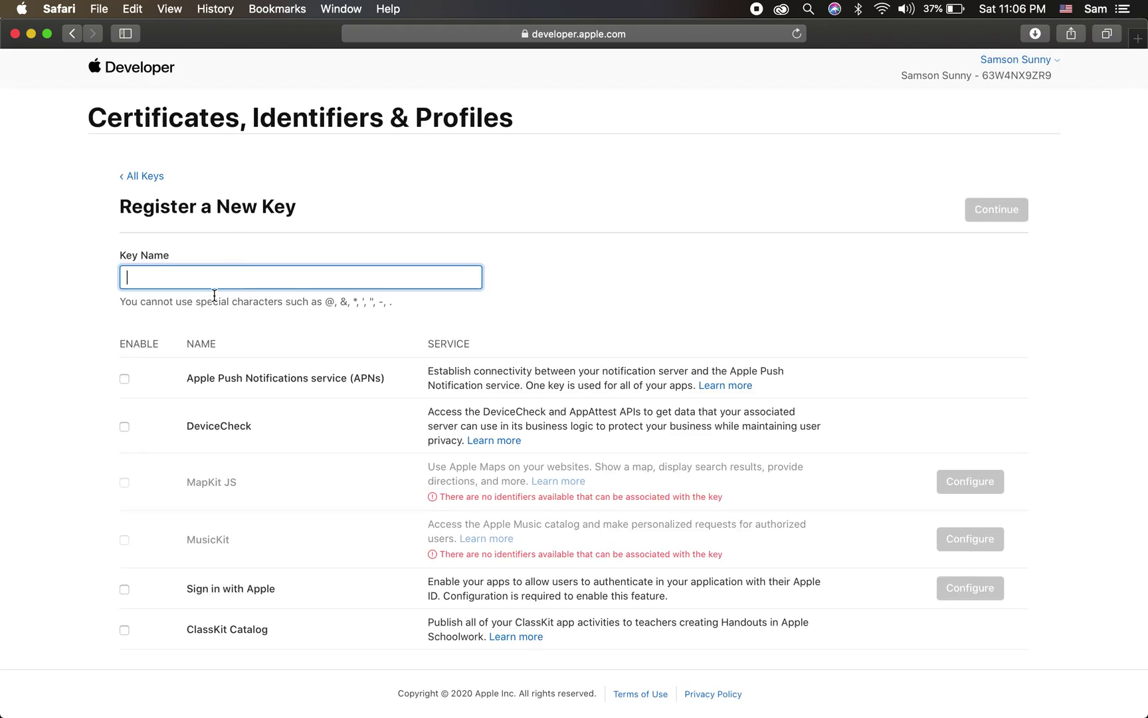
pyautogui.write('PushNotificationAPNS')
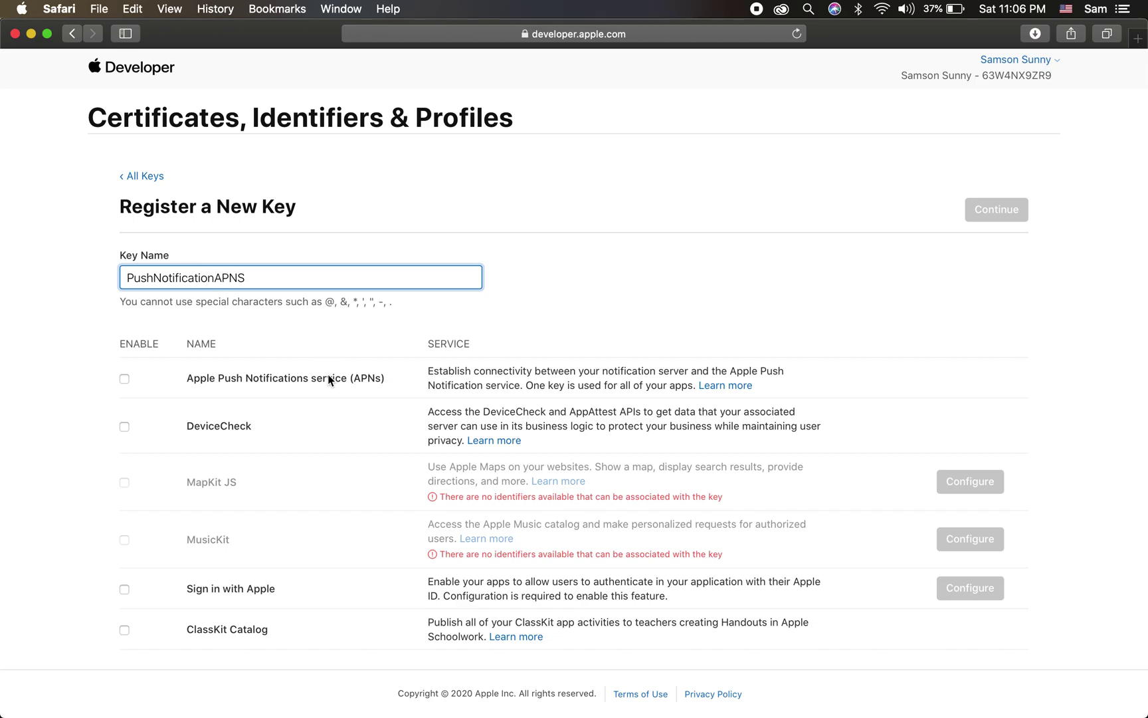
pyautogui.scroll(-1, 328, 381)
pyautogui.click(124, 372)
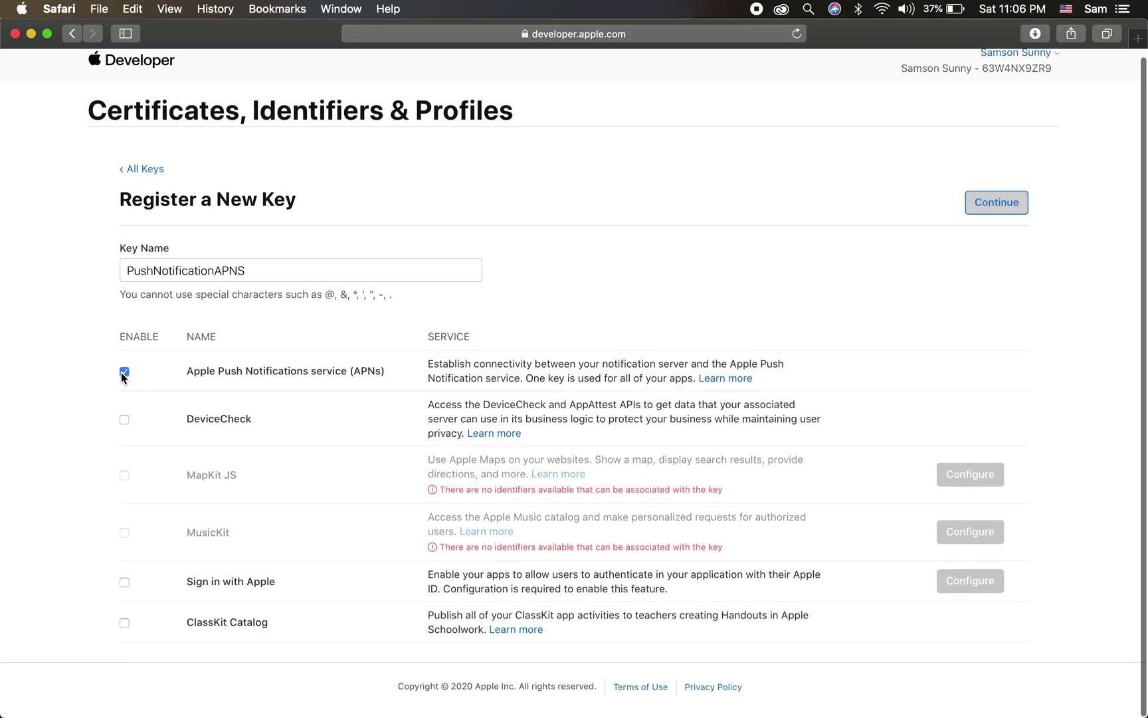
pyautogui.click(995, 209)
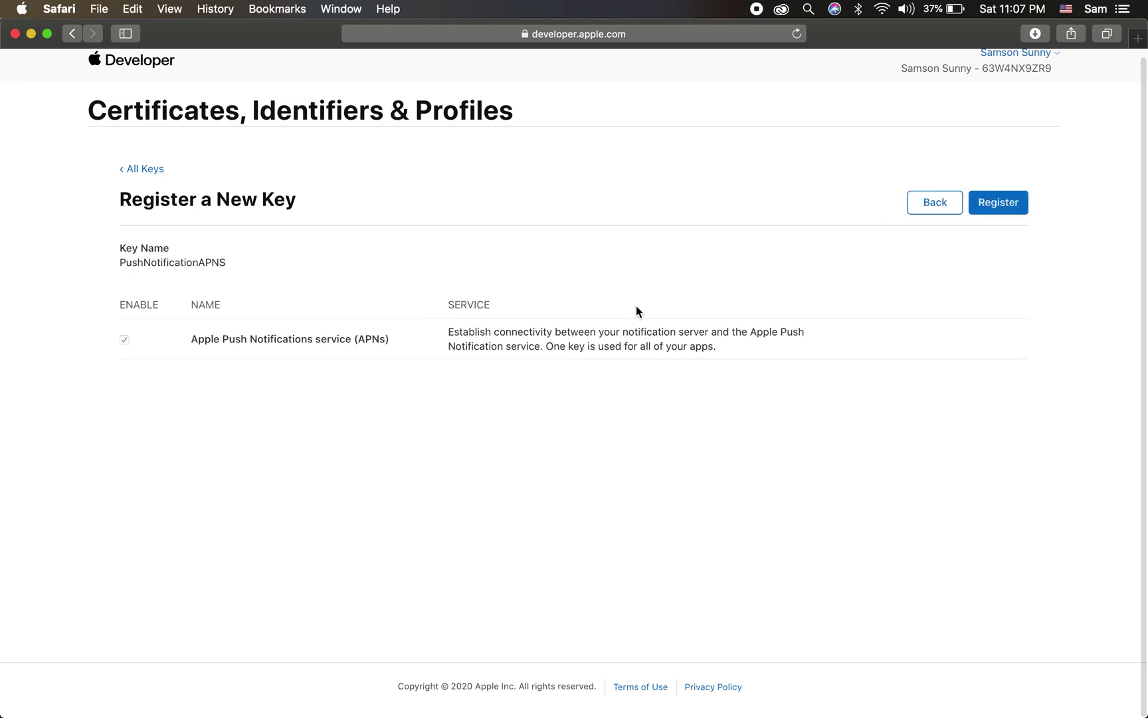
pyautogui.click(1000, 210)
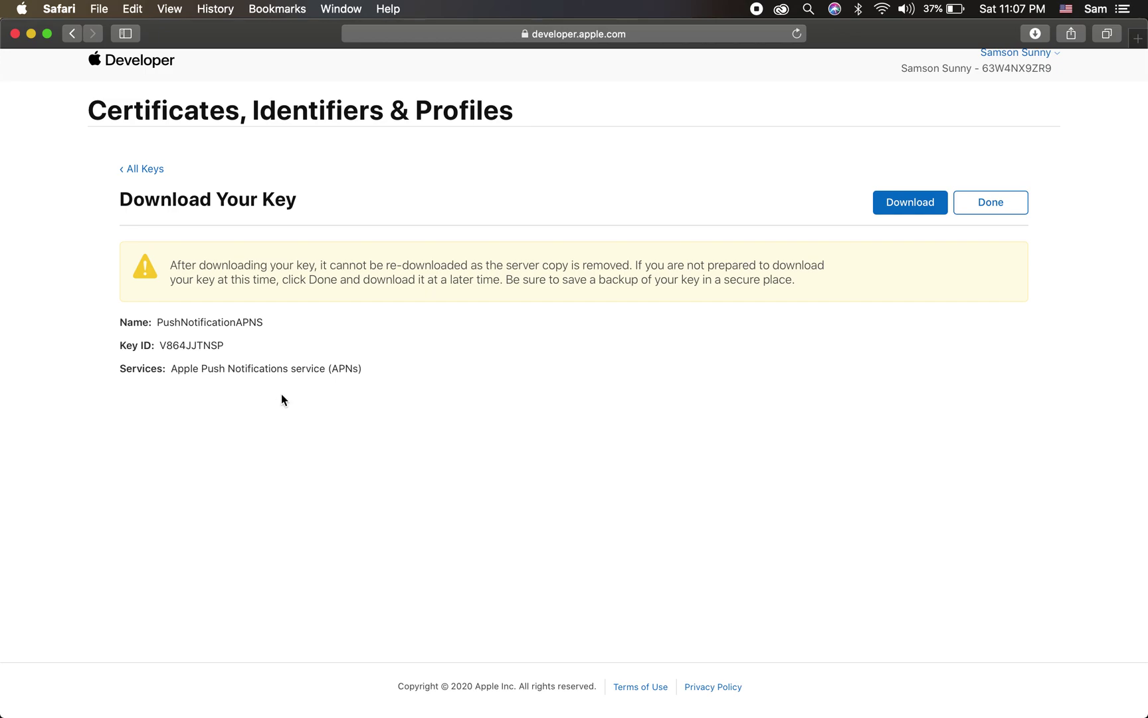
# Download the new key file and switch back to the Firebase console.
pyautogui.click(897, 206)
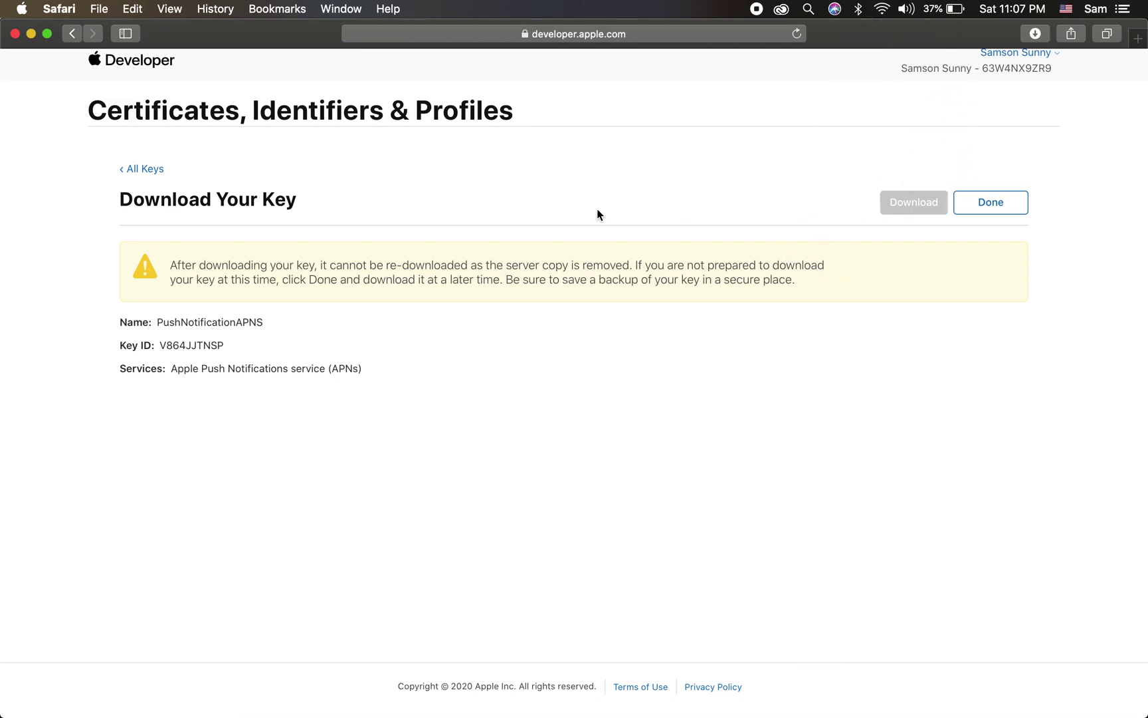
pyautogui.hotkey('ctrl', 'Up')
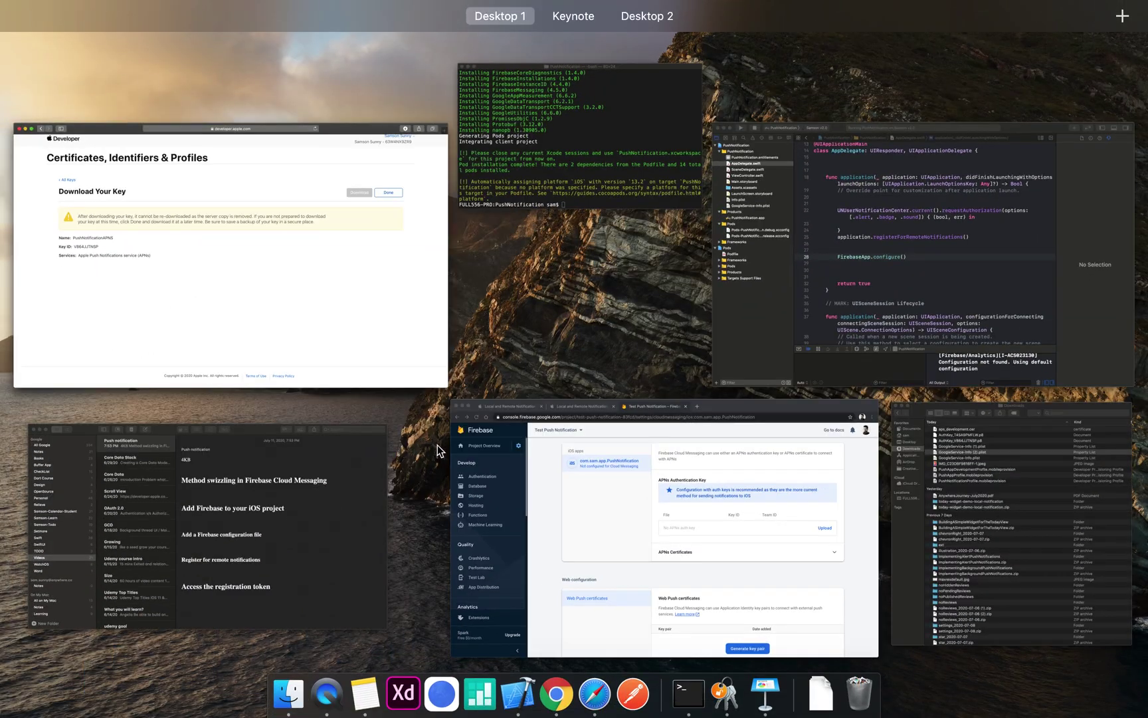
pyautogui.click(608, 494)
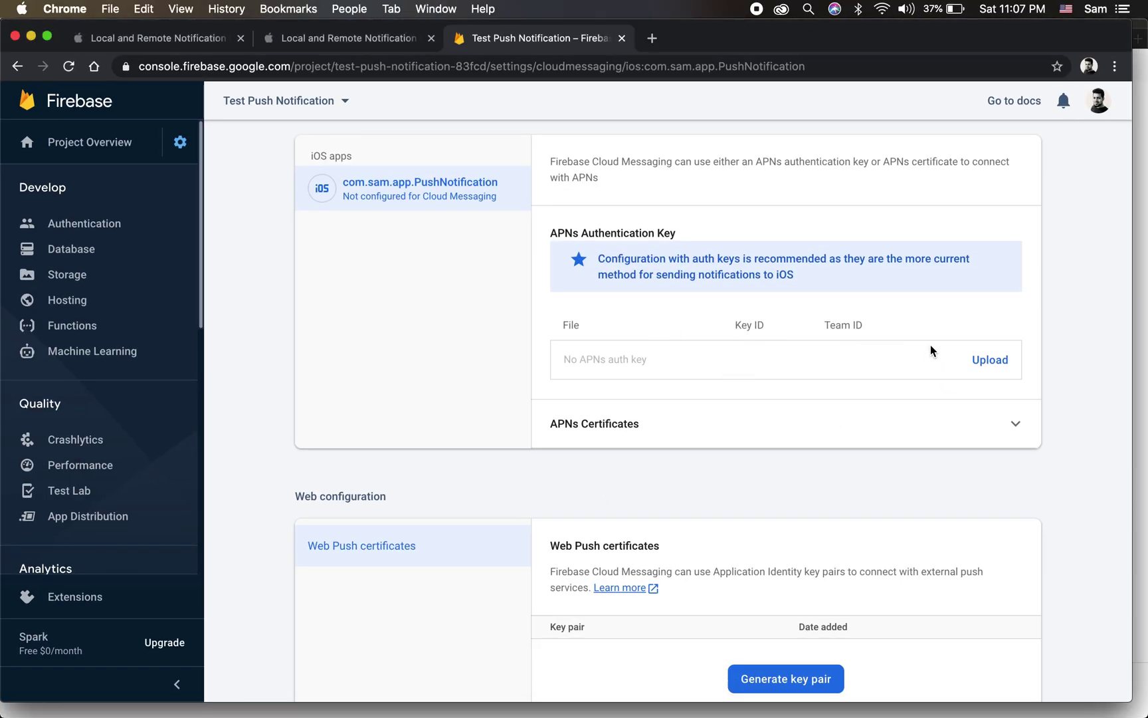
# Attach the newly downloaded AuthKey .p8 file in the Upload APNs auth key dialog.
pyautogui.click(979, 358)
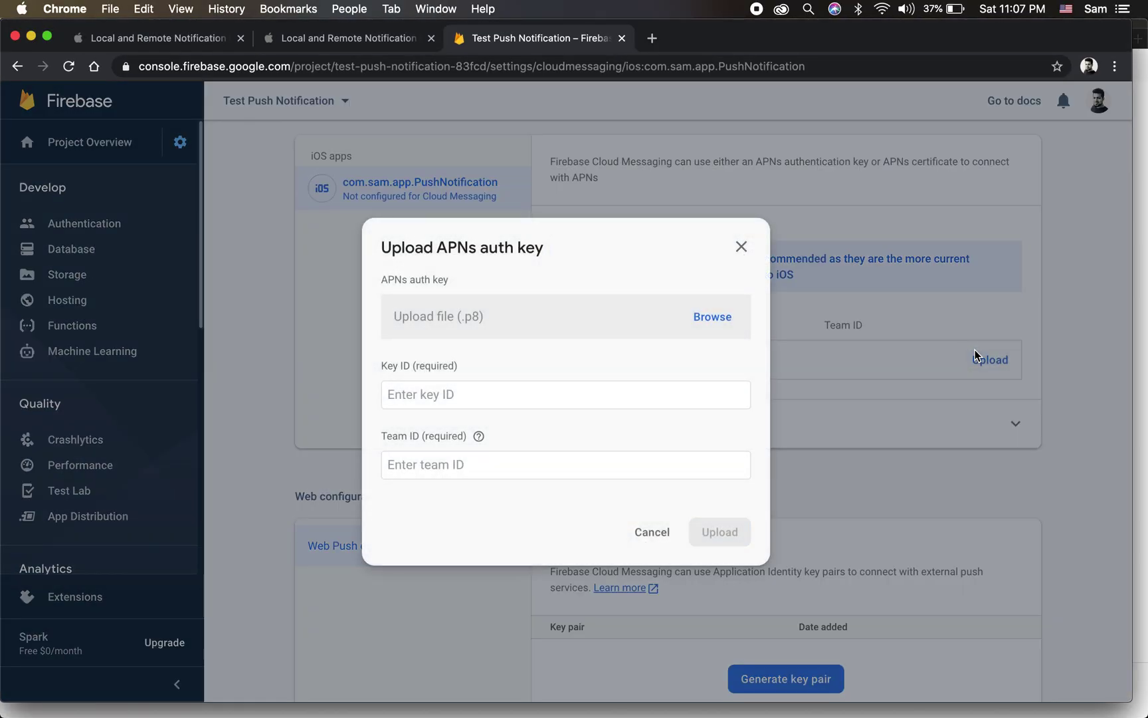
pyautogui.click(701, 325)
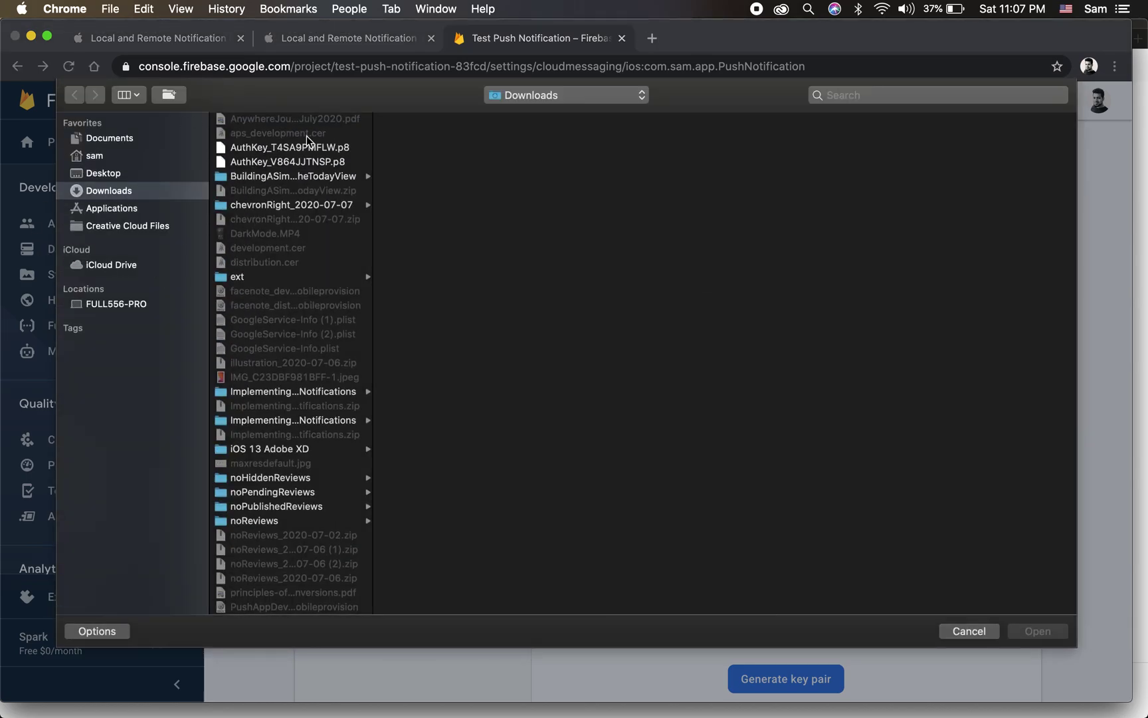
pyautogui.moveTo(371, 151); pyautogui.dragTo(444, 151)
pyautogui.click(285, 149)
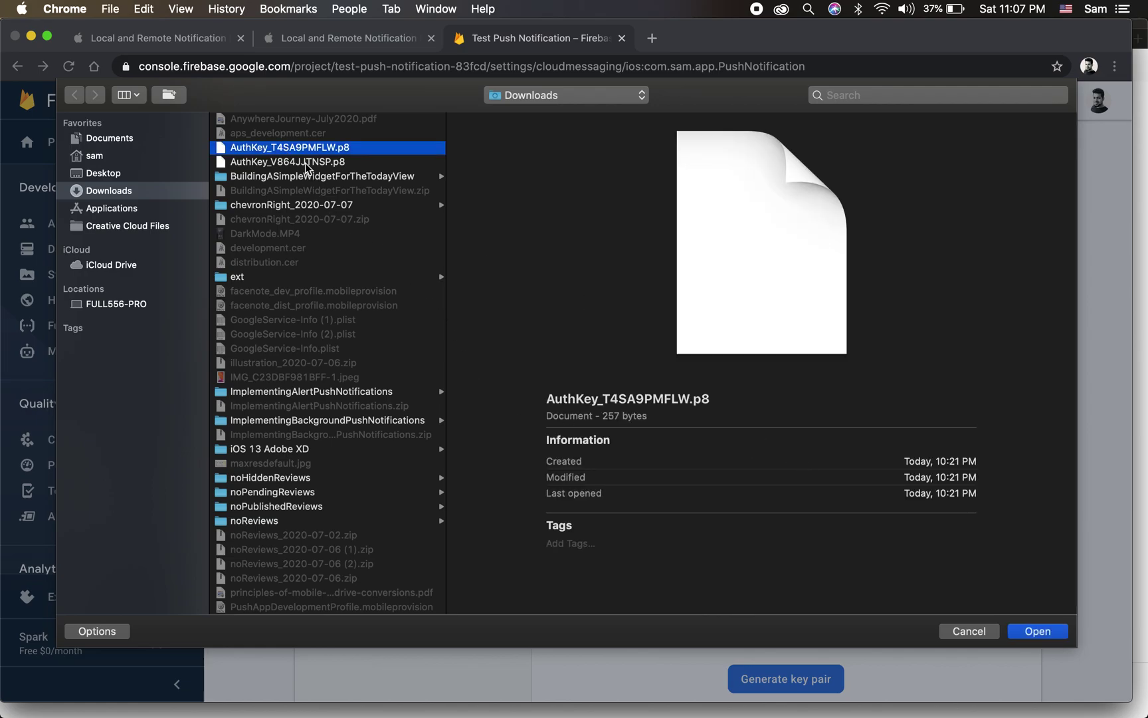
pyautogui.click(307, 162)
pyautogui.click(1017, 631)
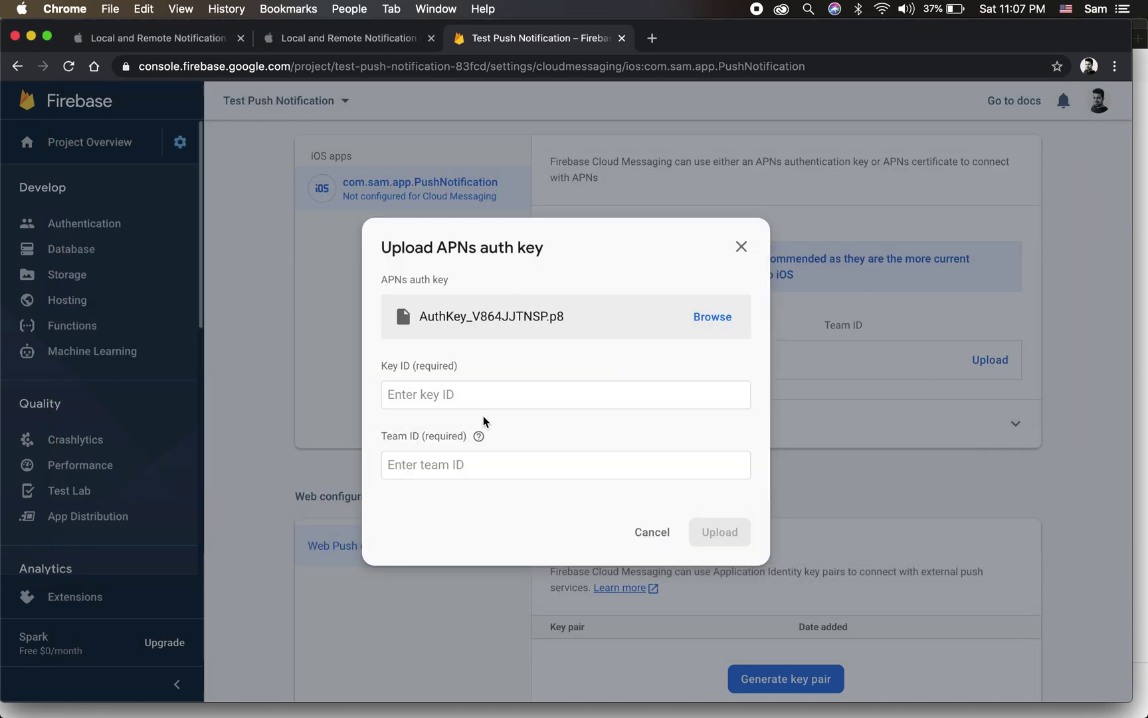
pyautogui.click(481, 401)
# Copy the new key's ID from Apple Developer and paste it into the Key ID field.
pyautogui.hotkey('ctrl', 'Up')
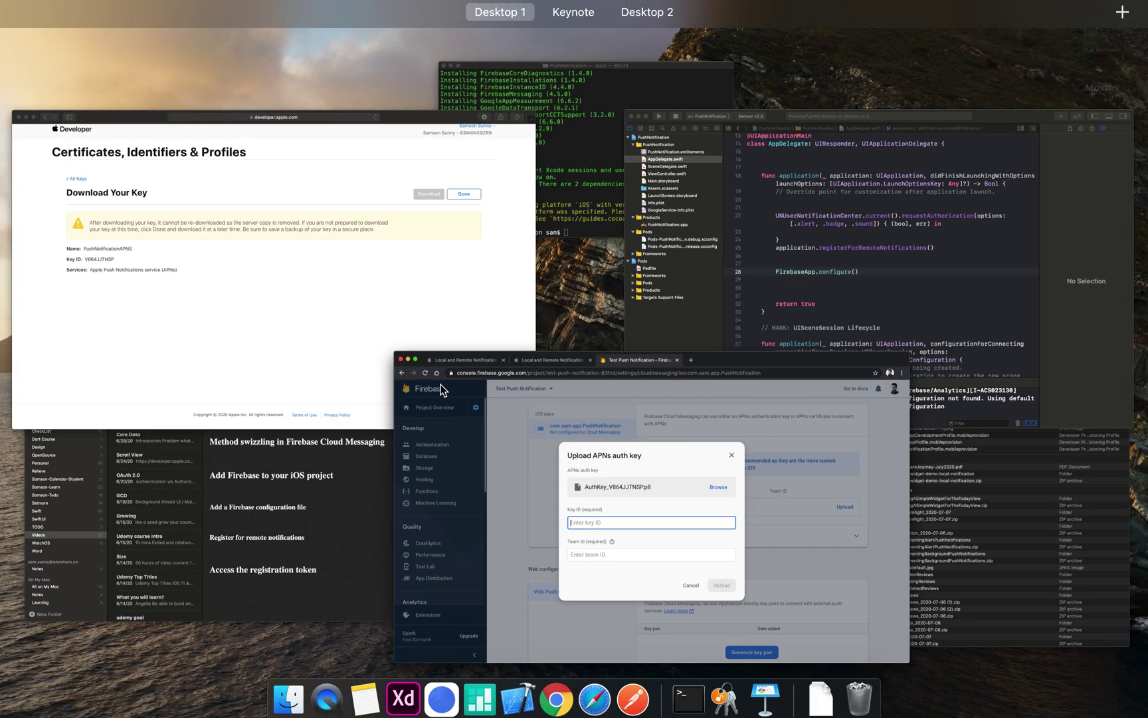
pyautogui.click(192, 258)
pyautogui.moveTo(160, 349); pyautogui.dragTo(239, 348)
pyautogui.press('super+c')
pyautogui.hotkey('ctrl', 'Up')
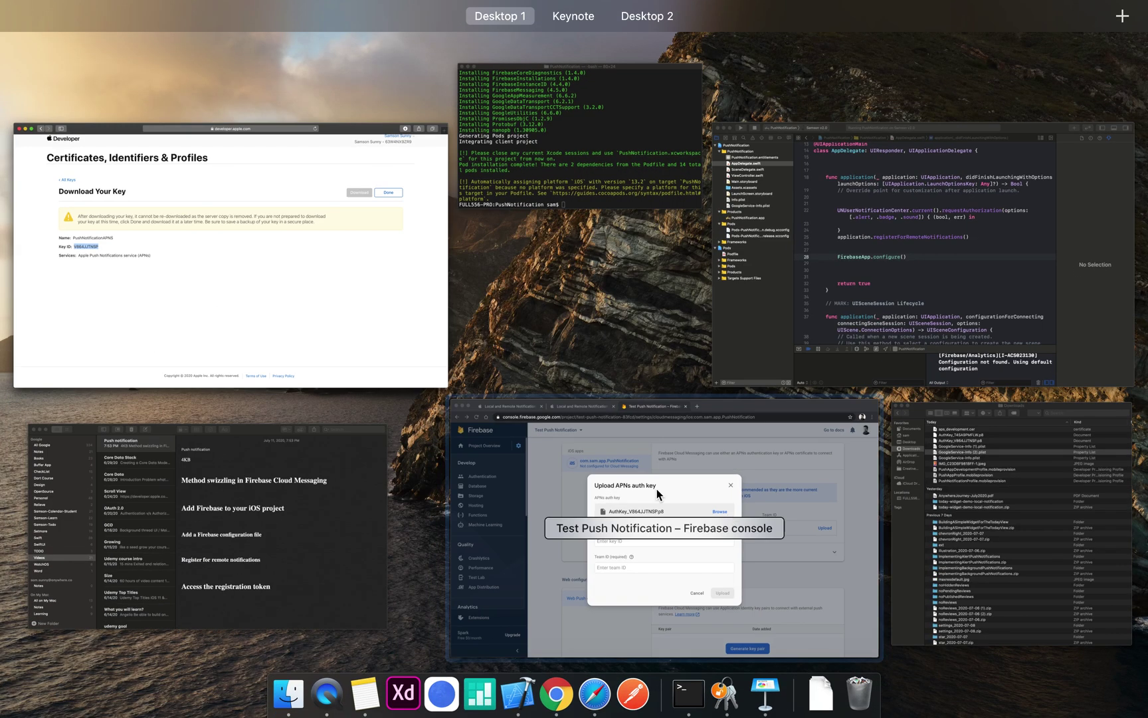
pyautogui.click(821, 693)
pyautogui.hotkey('ctrl', 'Up')
pyautogui.click(696, 467)
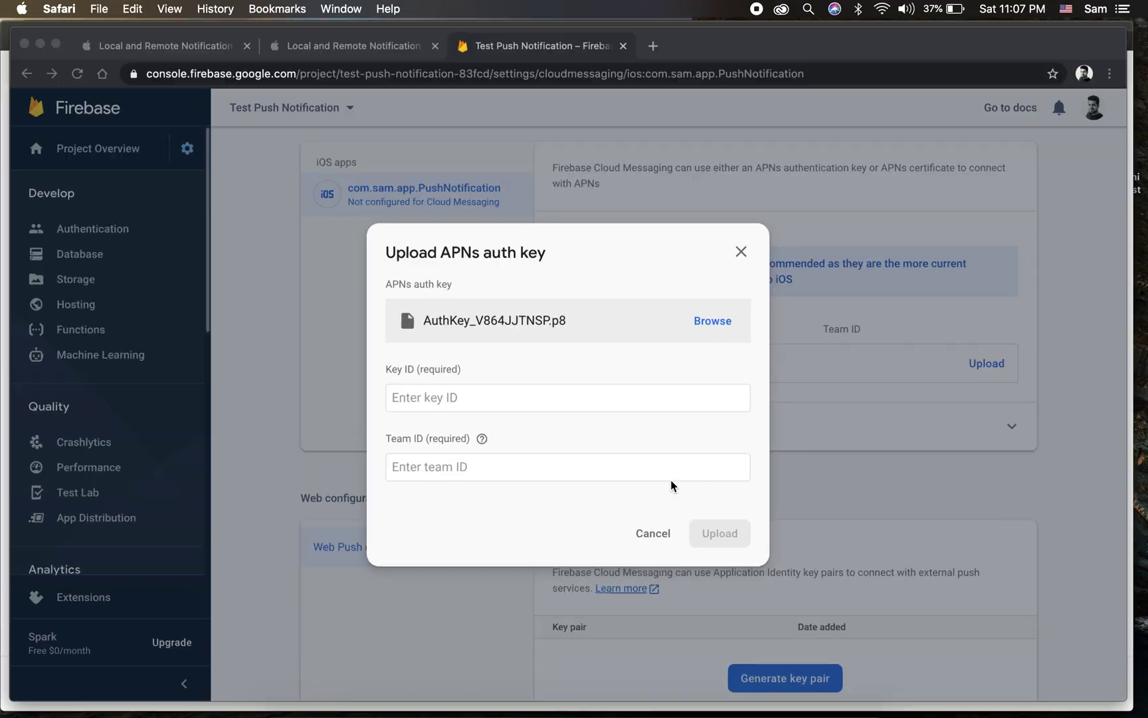
pyautogui.click(457, 402)
pyautogui.press('super+v')
# Copy the Team ID from the Apple Developer account line and paste it into Team ID.
pyautogui.click(468, 465)
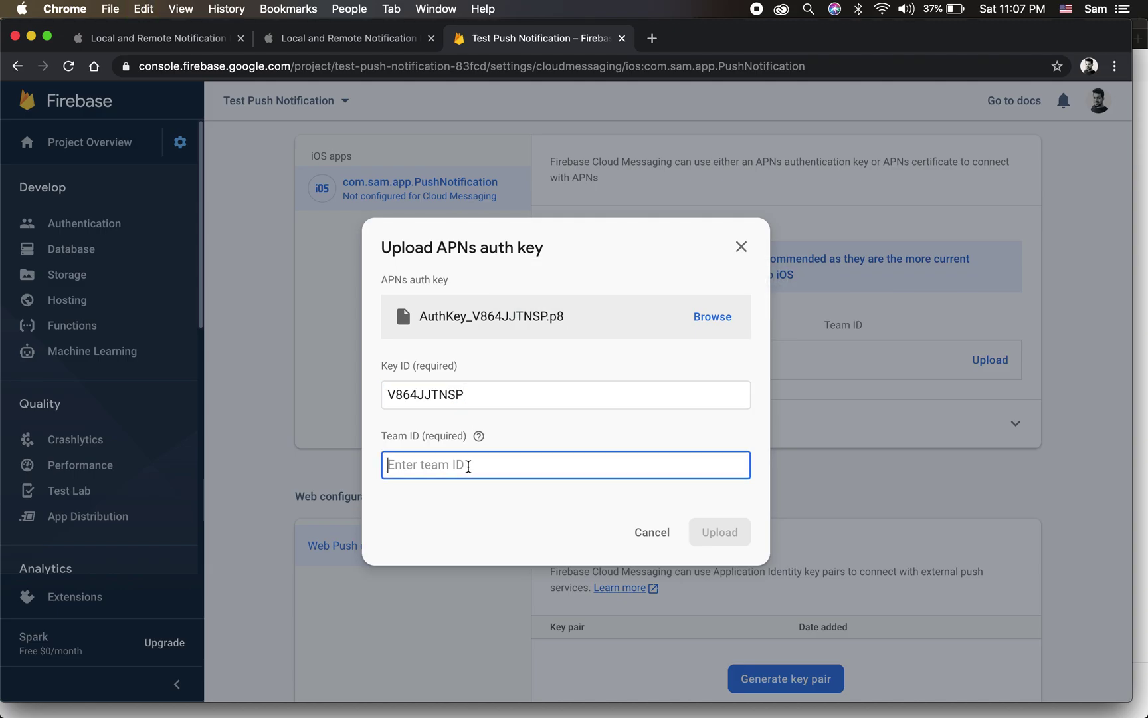
pyautogui.hotkey('ctrl', 'Up')
pyautogui.click(303, 184)
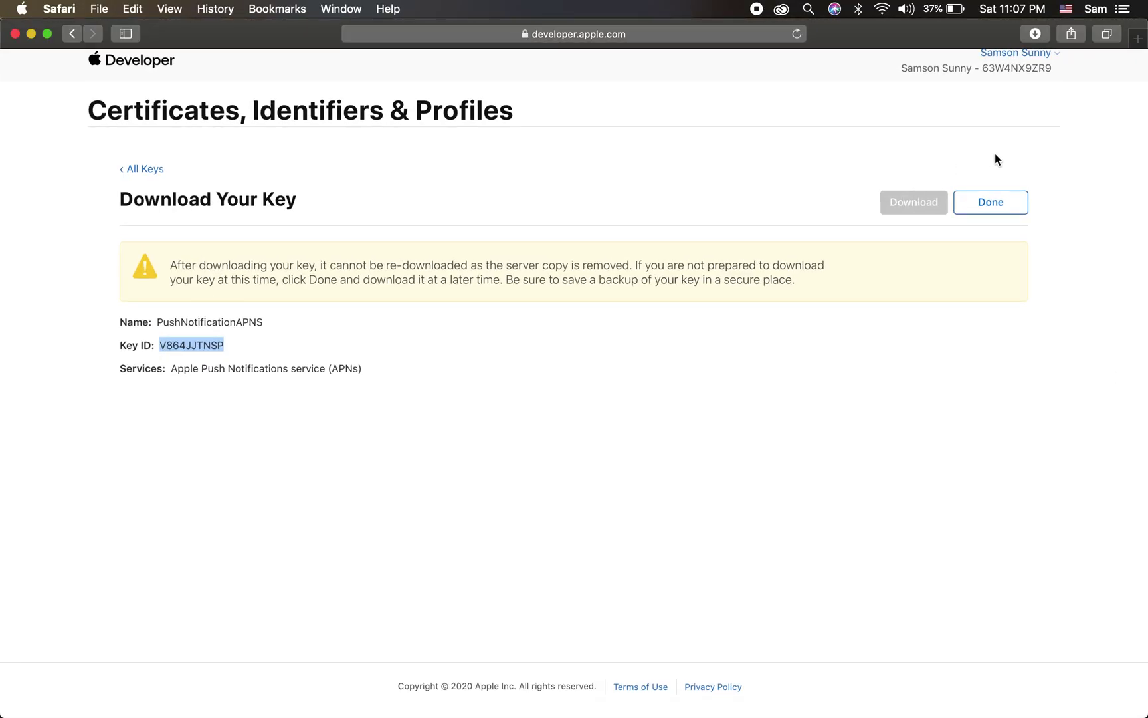
pyautogui.moveTo(1058, 69); pyautogui.dragTo(981, 70)
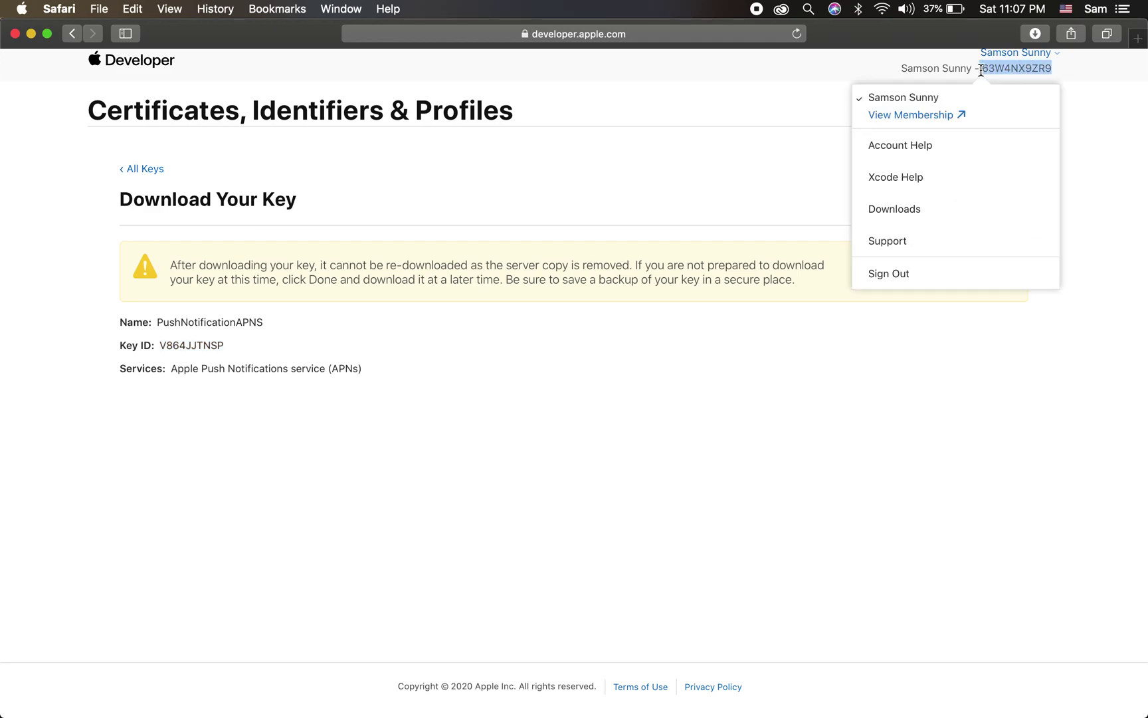
pyautogui.hotkey('ctrl', 'Up')
pyautogui.click(635, 410)
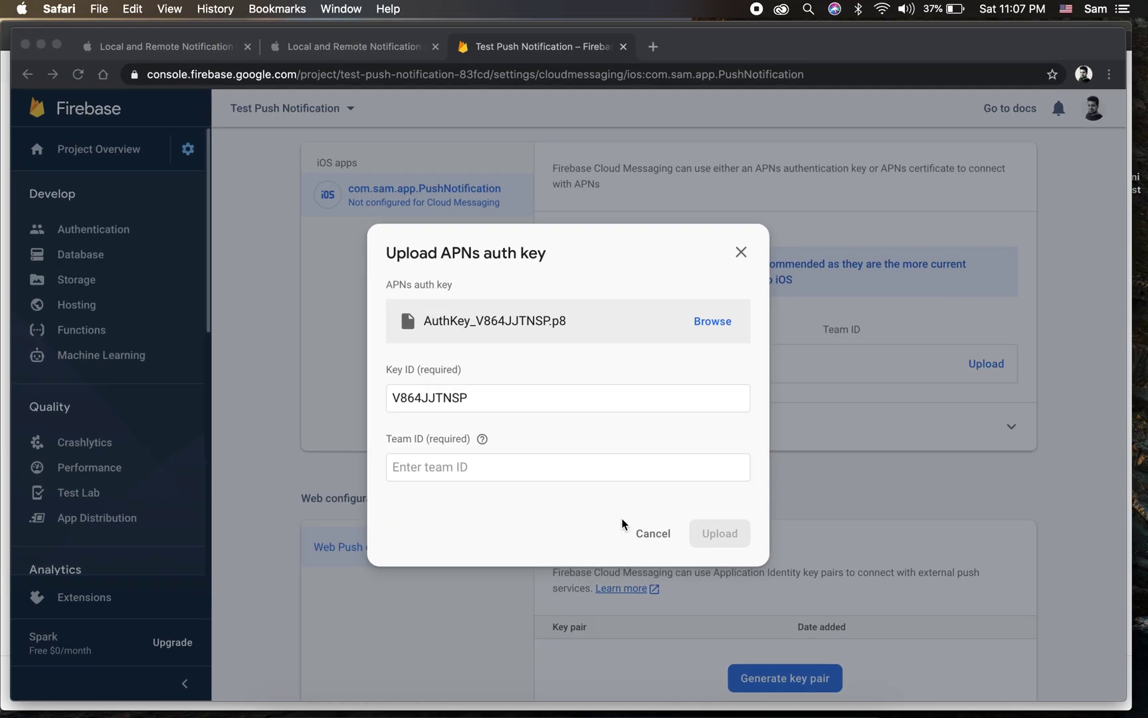
pyautogui.click(433, 470)
pyautogui.write('63W4NX9ZR')
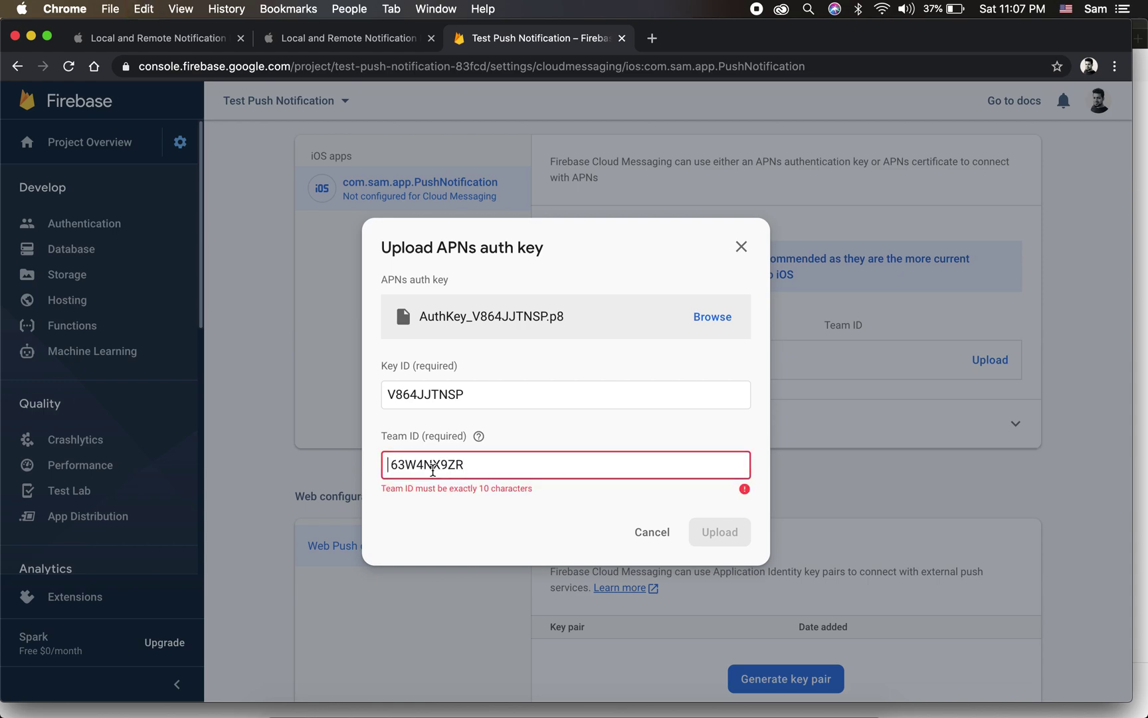
pyautogui.press('BackSpace')
pyautogui.press('super+a')
pyautogui.press('BackSpace')
pyautogui.write('63W4NX9ZR')
# Replace it with the full 10-character Team ID and upload the APNs auth key.
pyautogui.click(480, 395)
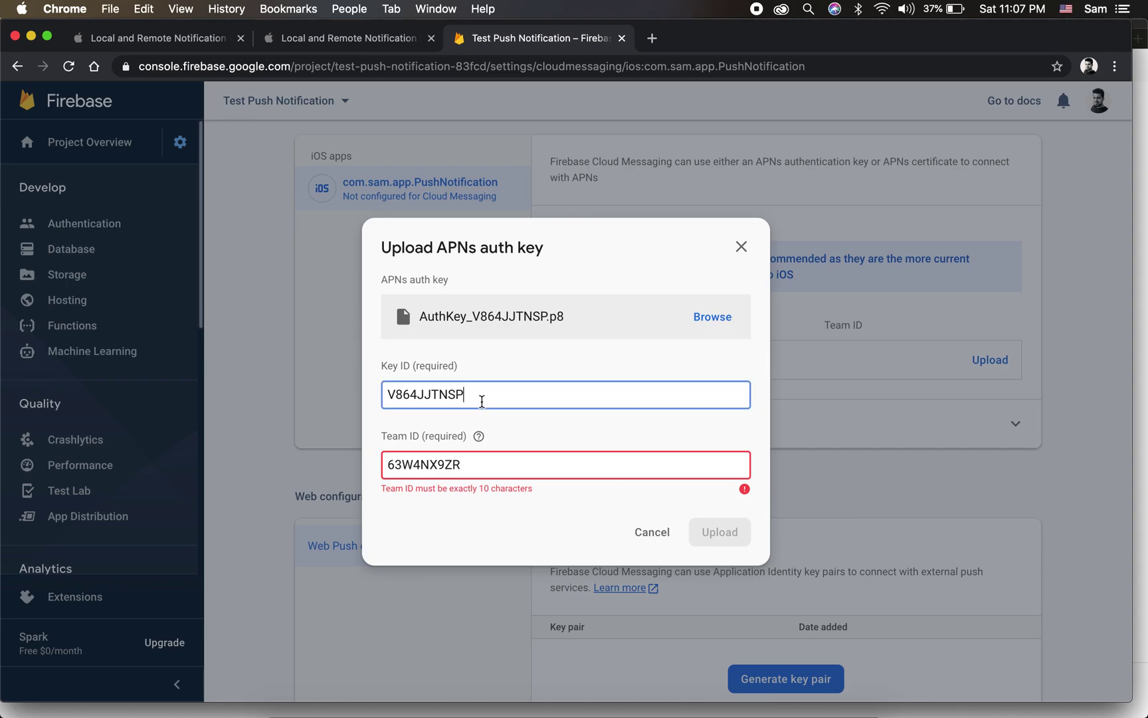
pyautogui.hotkey('ctrl', 'Up')
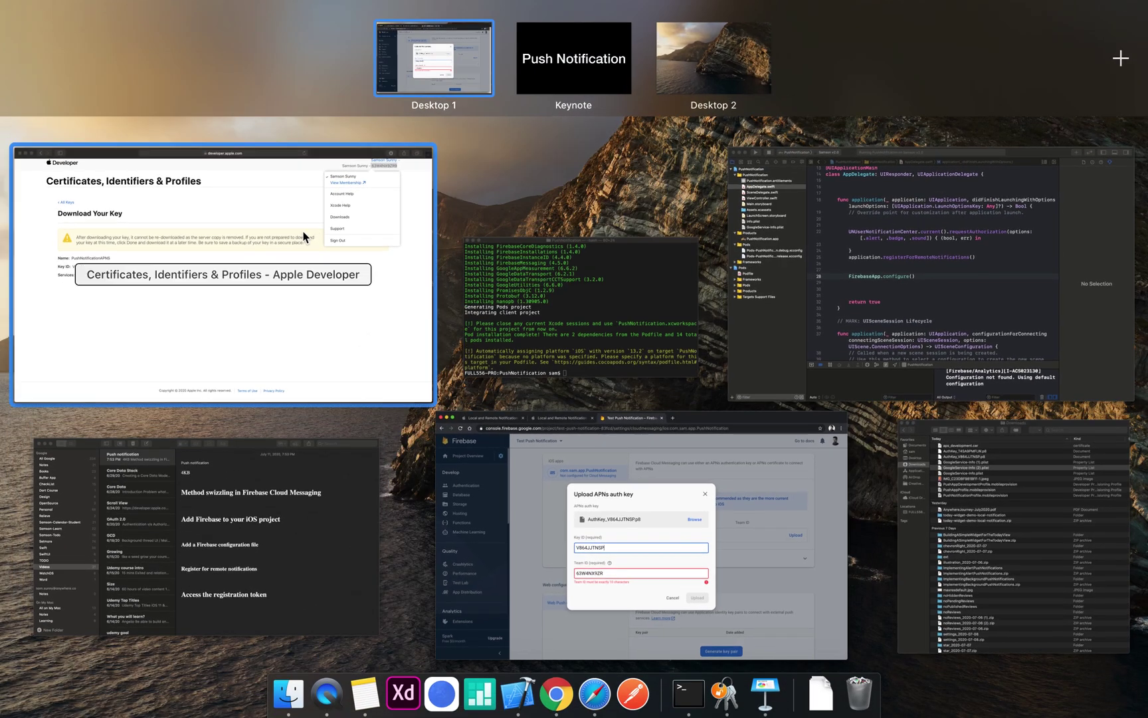
pyautogui.click(270, 290)
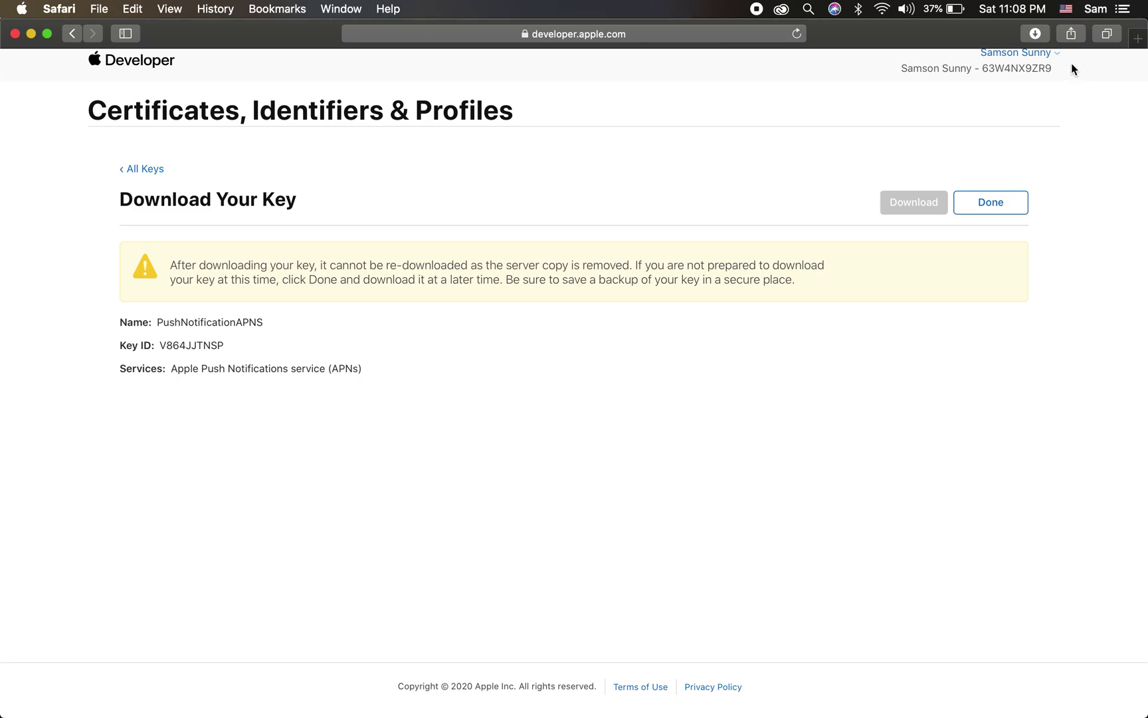
pyautogui.moveTo(1033, 69); pyautogui.dragTo(985, 72)
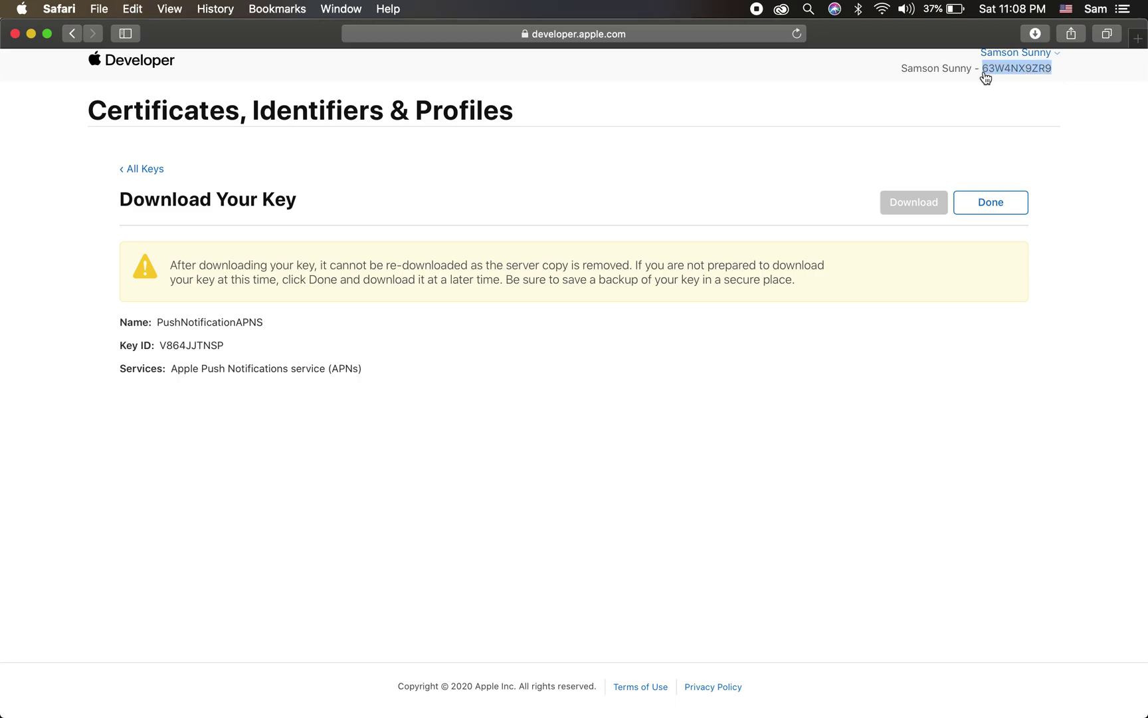
pyautogui.hotkey('ctrl', 'Up')
pyautogui.click(449, 532)
pyautogui.doubleClick(464, 468)
pyautogui.write('63W4NX9ZR9')
pyautogui.click(708, 531)
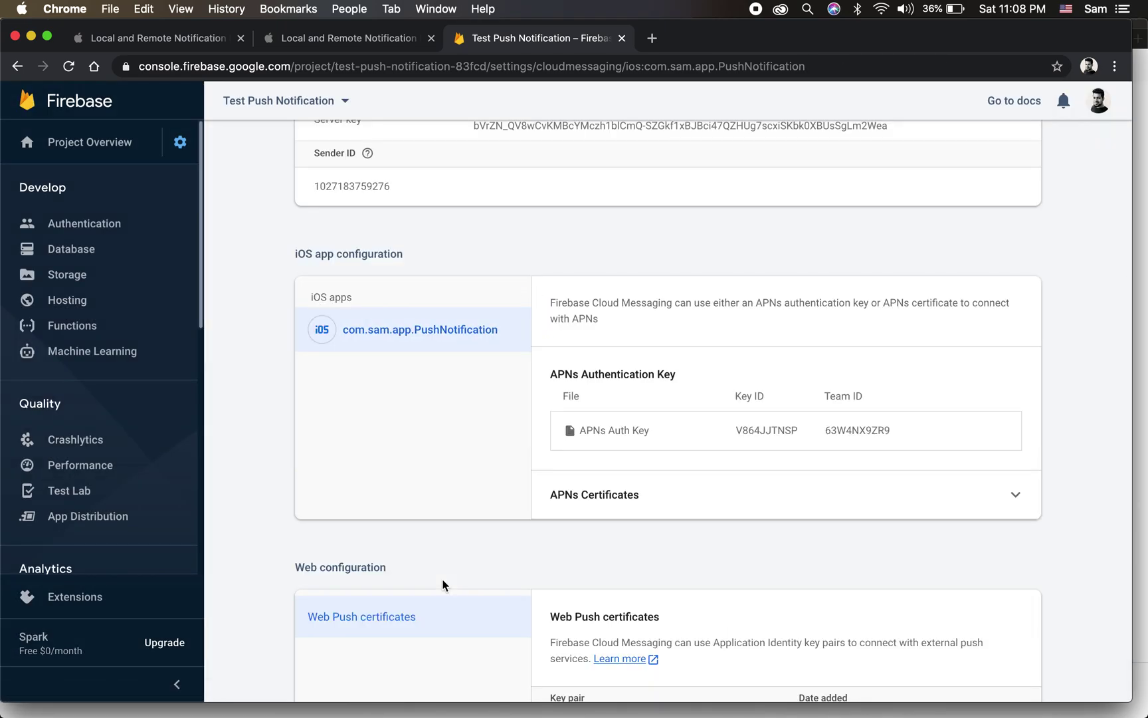
# Go from the project's General settings to Cloud Messaging in the sidebar.
pyautogui.scroll(-1, 585, 432)
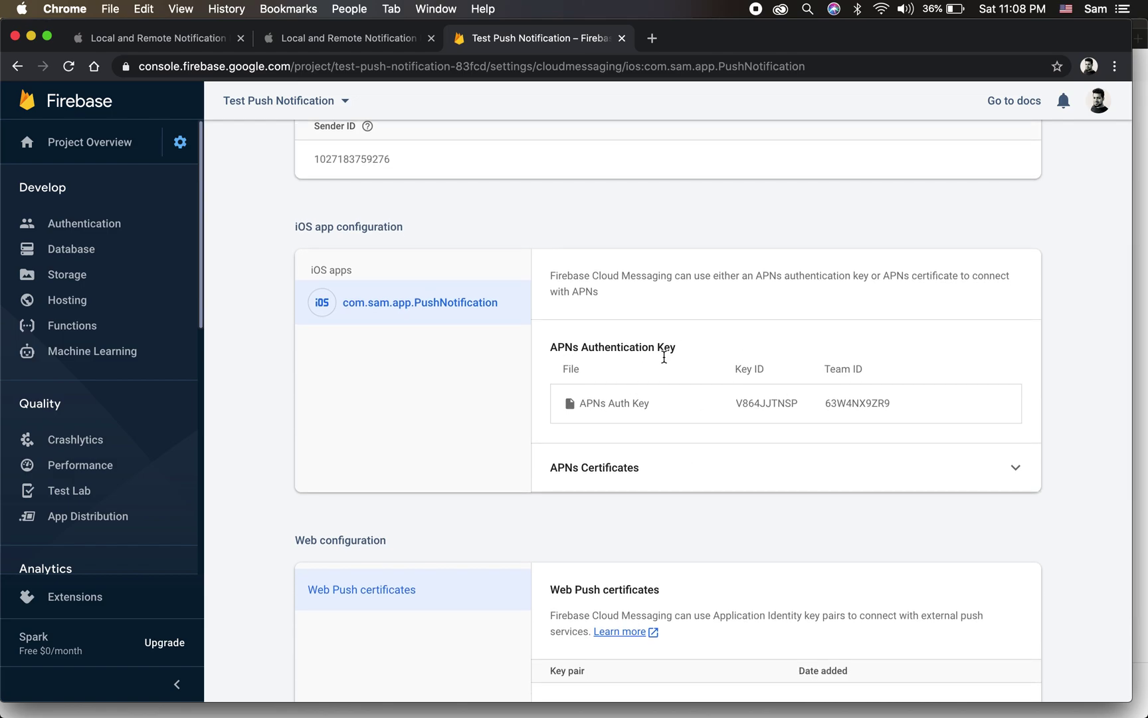
pyautogui.scroll(1, 625, 398)
pyautogui.scroll(-1, 625, 398)
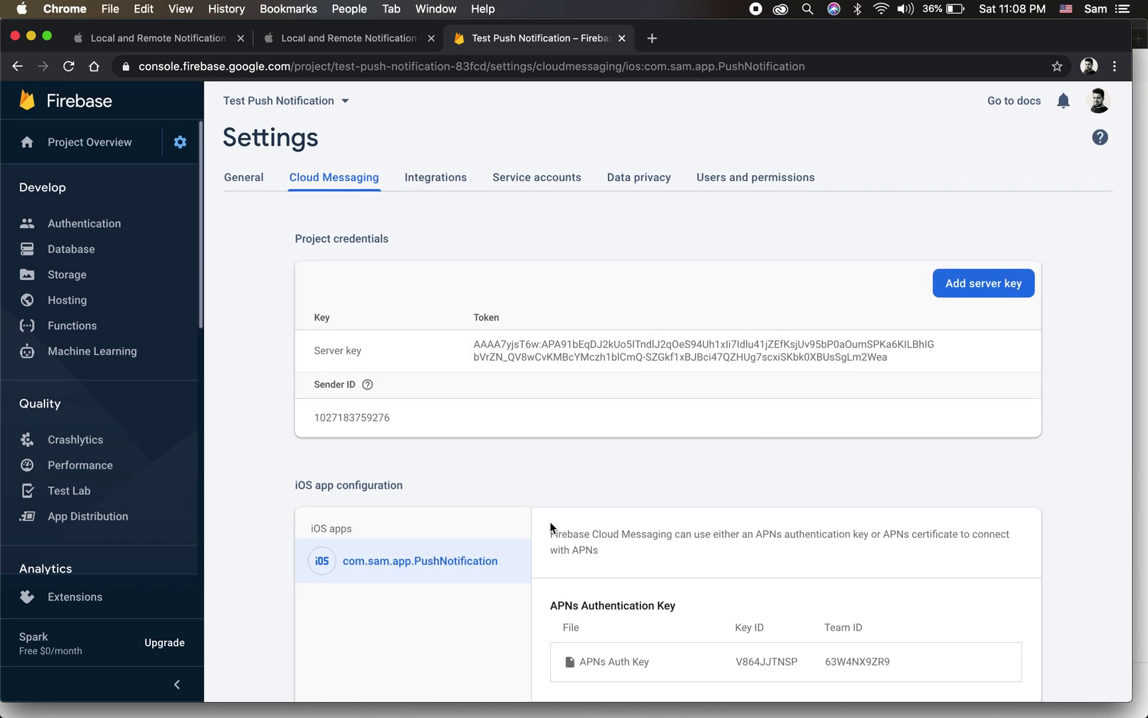
pyautogui.click(236, 180)
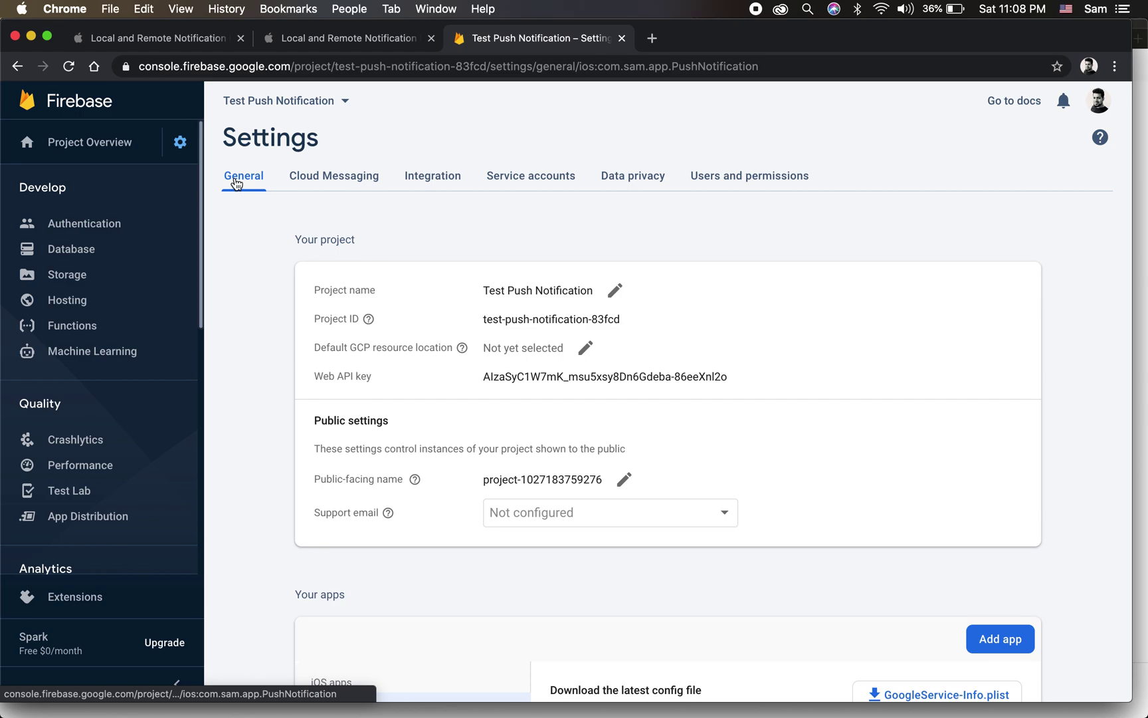
pyautogui.scroll(-10, 389, 320)
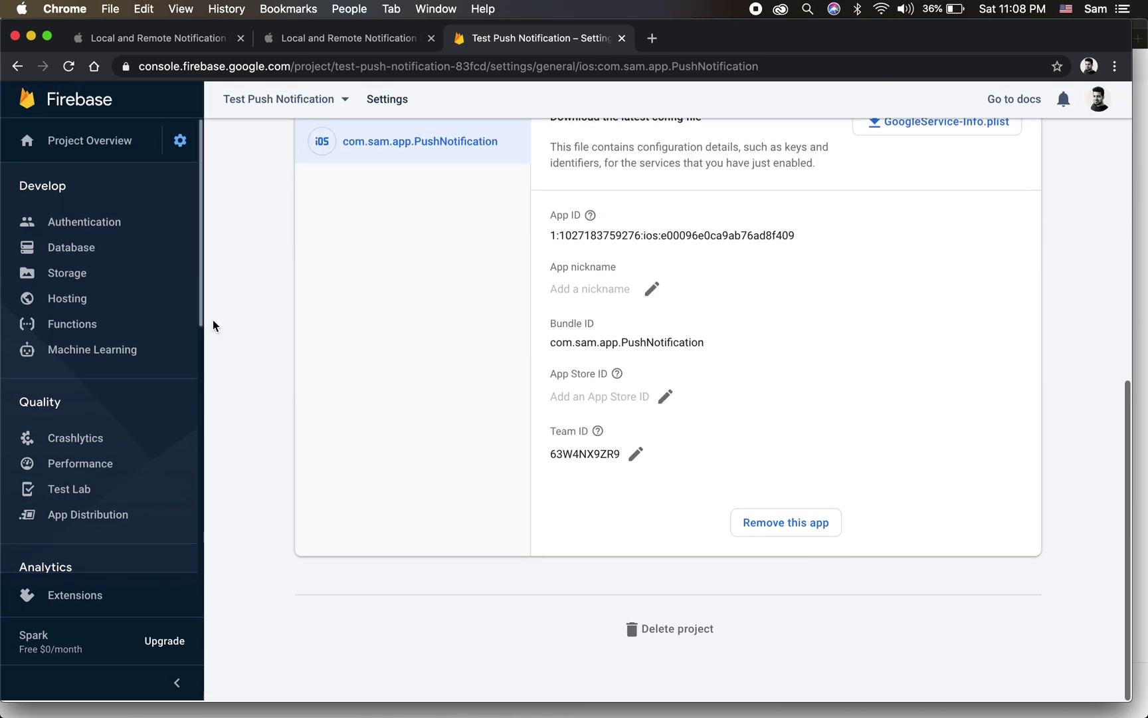
pyautogui.scroll(-5, 62, 512)
pyautogui.scroll(-5, 62, 512)
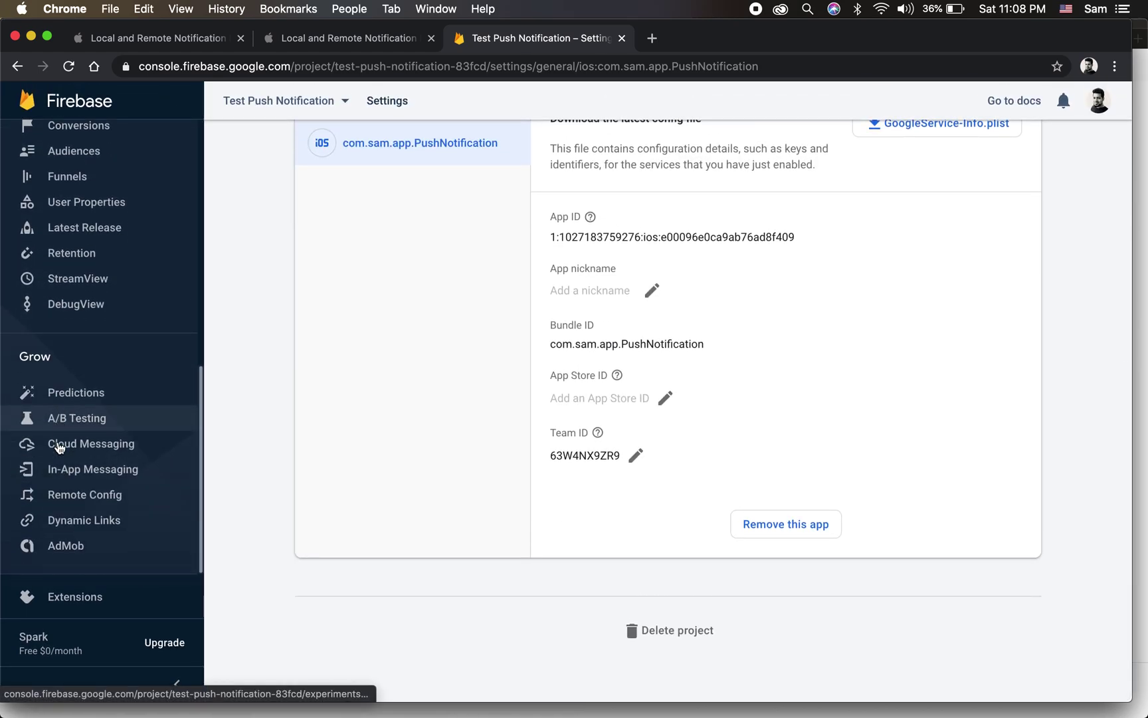
pyautogui.click(74, 450)
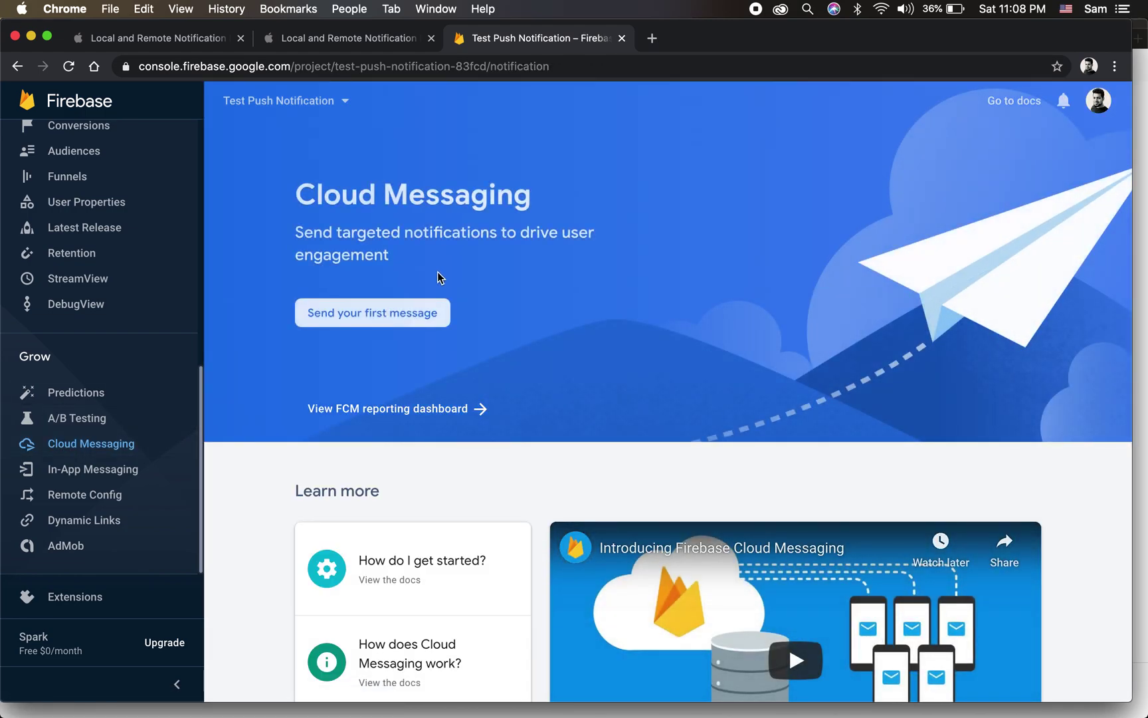
# Start a first notification with title 'Test' and text 'Push notification'.
pyautogui.scroll(-1, 473, 326)
pyautogui.click(371, 284)
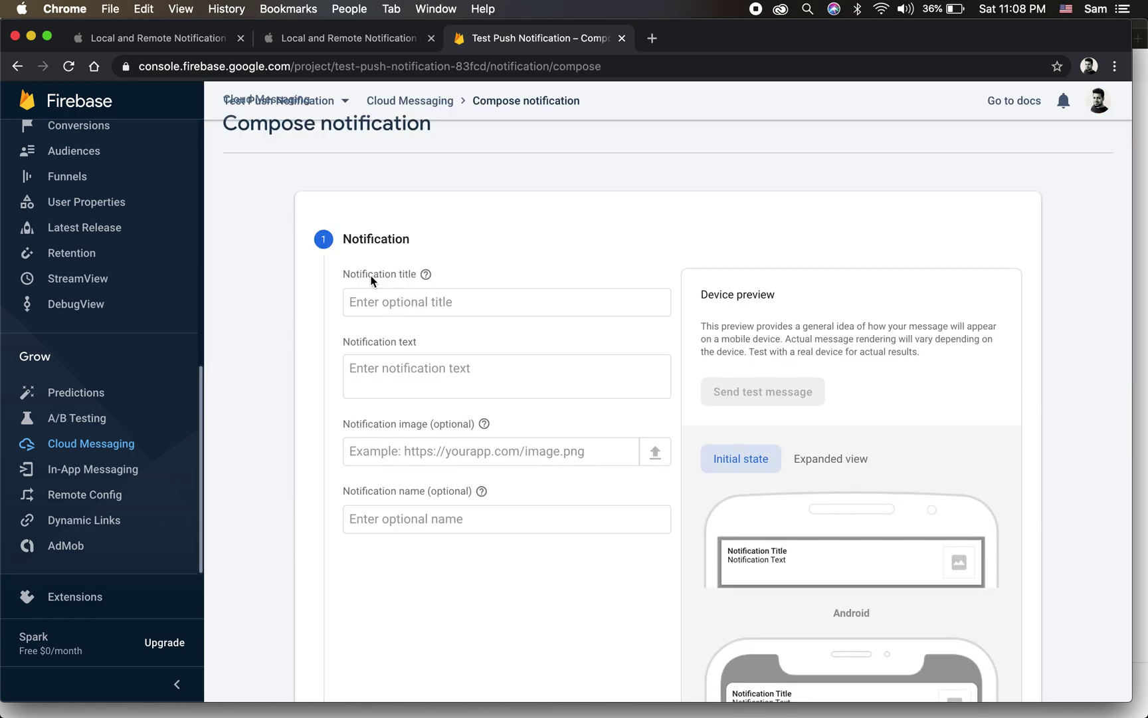
pyautogui.scroll(-2, 500, 353)
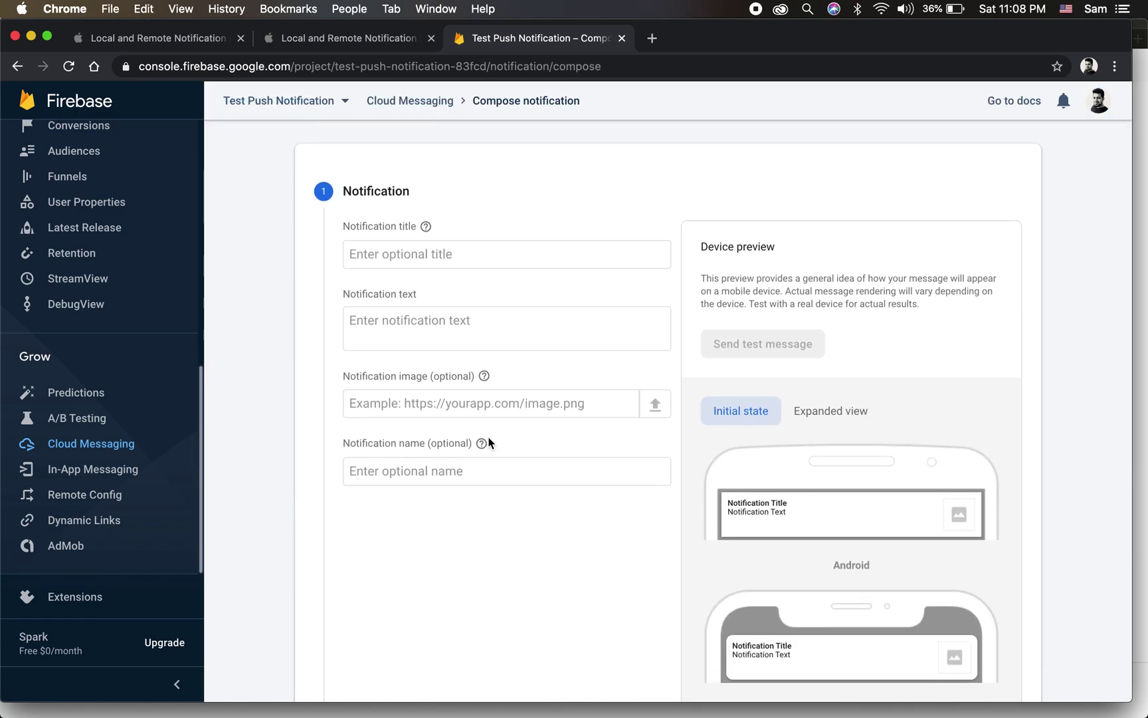
pyautogui.scroll(-1, 489, 444)
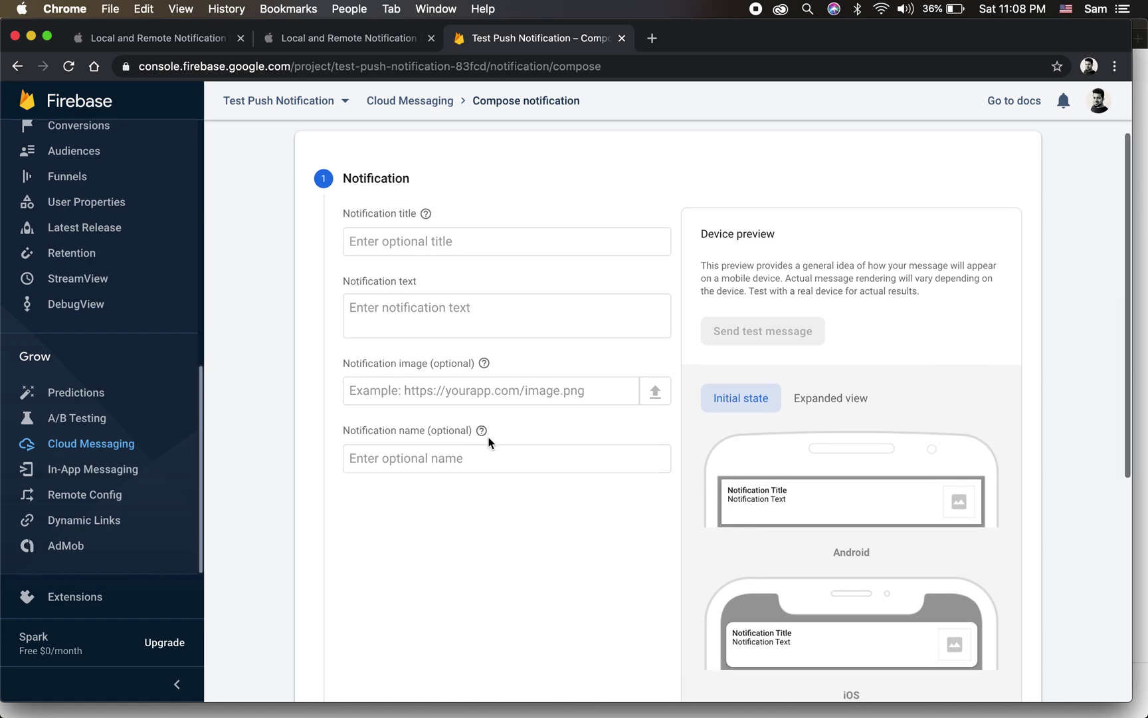
pyautogui.click(415, 253)
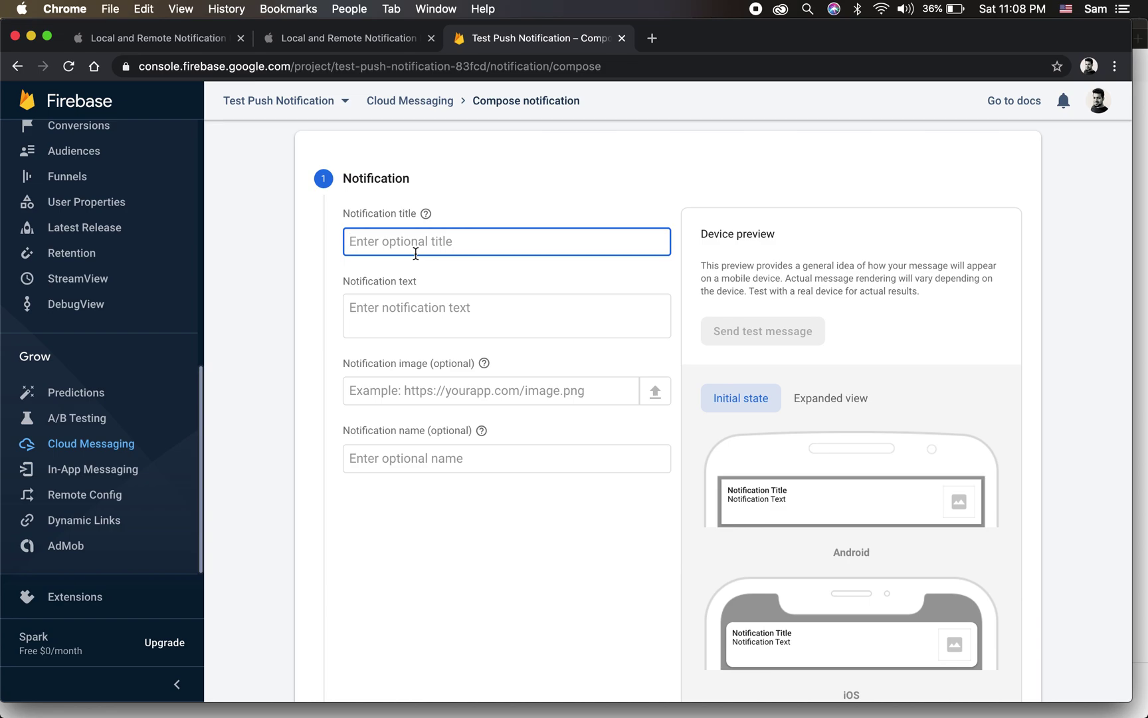
pyautogui.scroll(2, 415, 253)
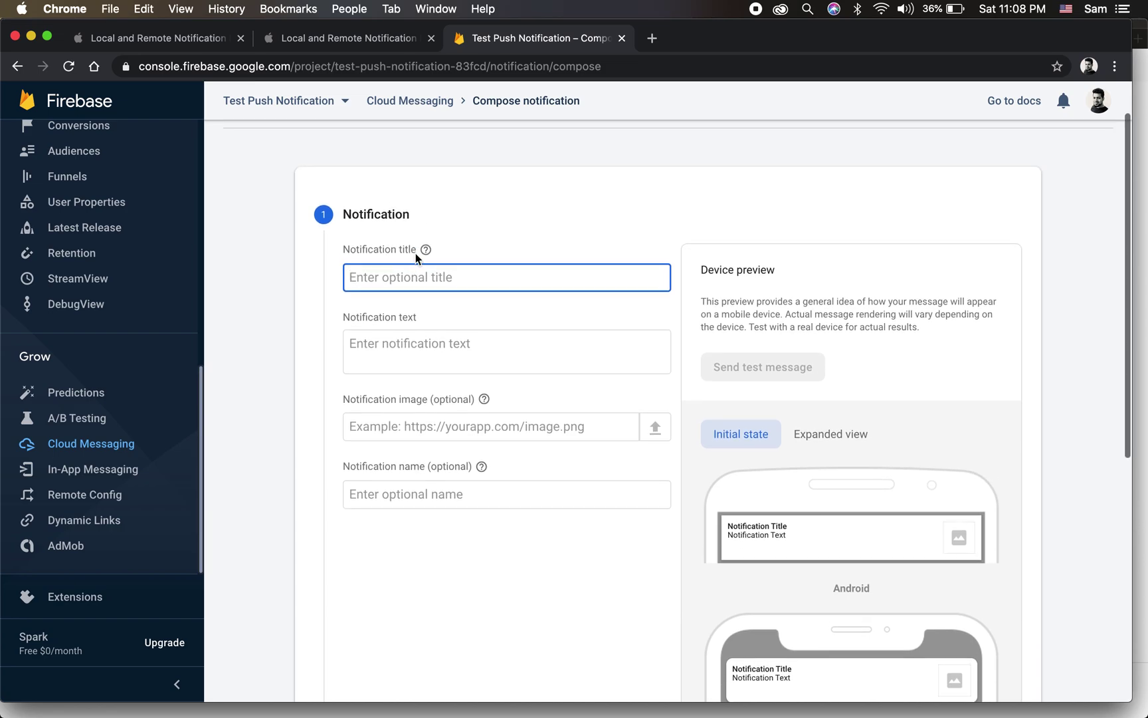
pyautogui.write('Test')
pyautogui.click(402, 346)
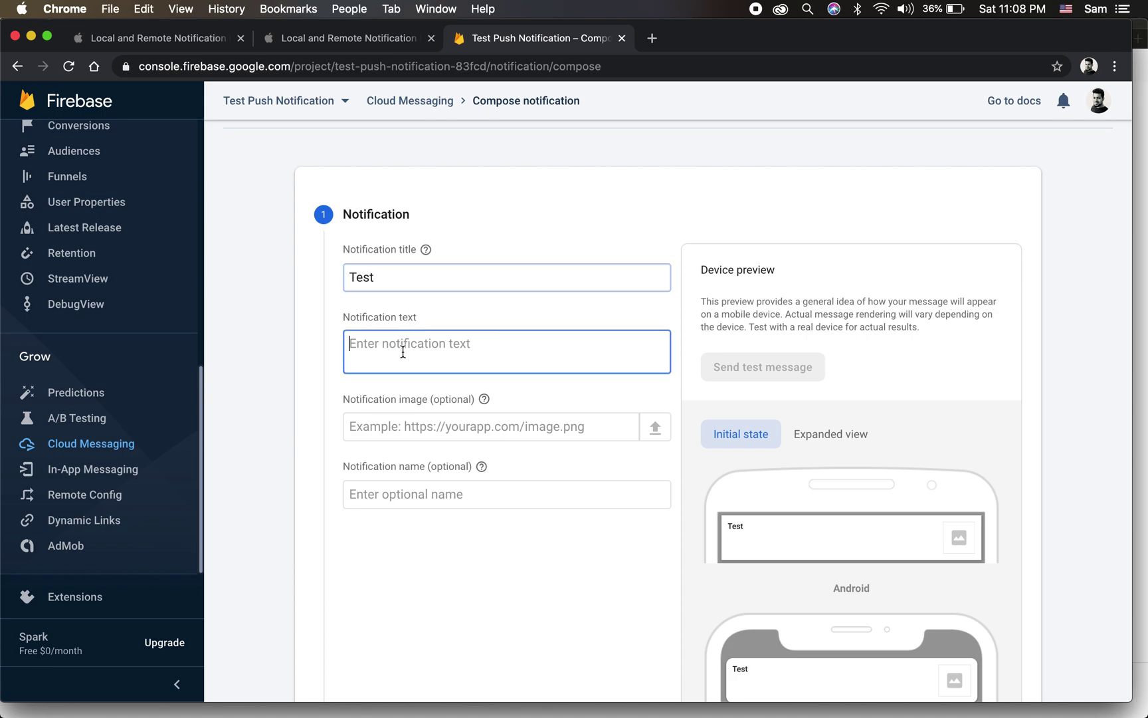
pyautogui.write('Push notification')
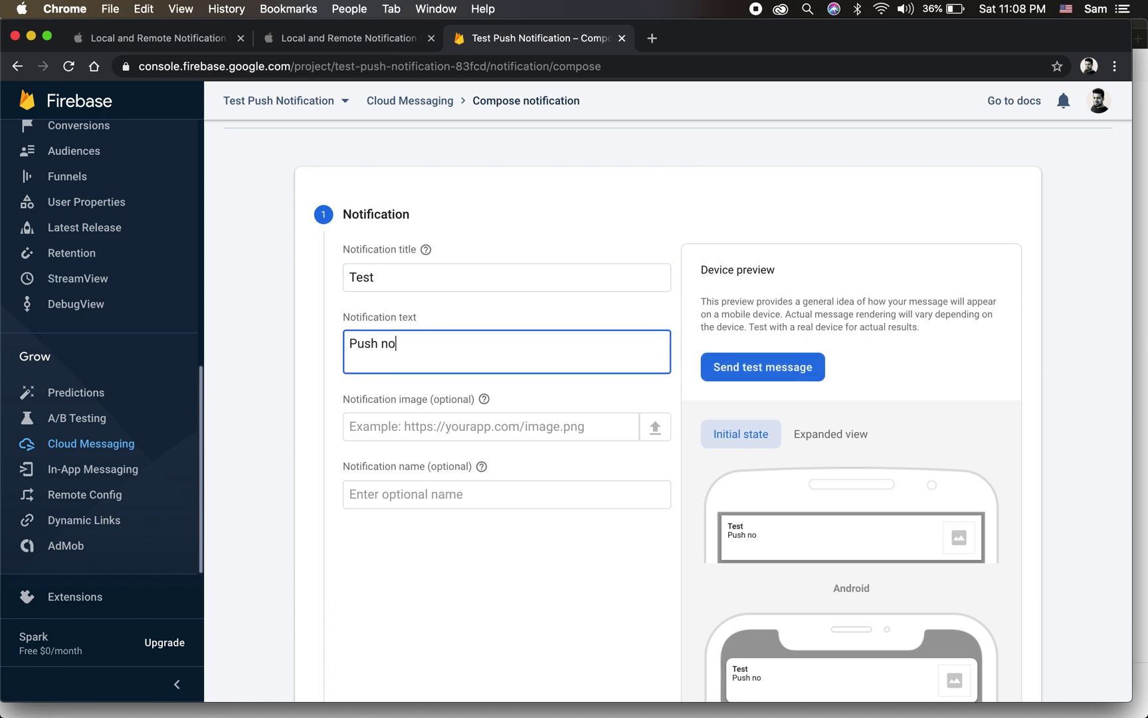
# Open the Send test message dialog and focus the FCM registration token field.
pyautogui.click(789, 376)
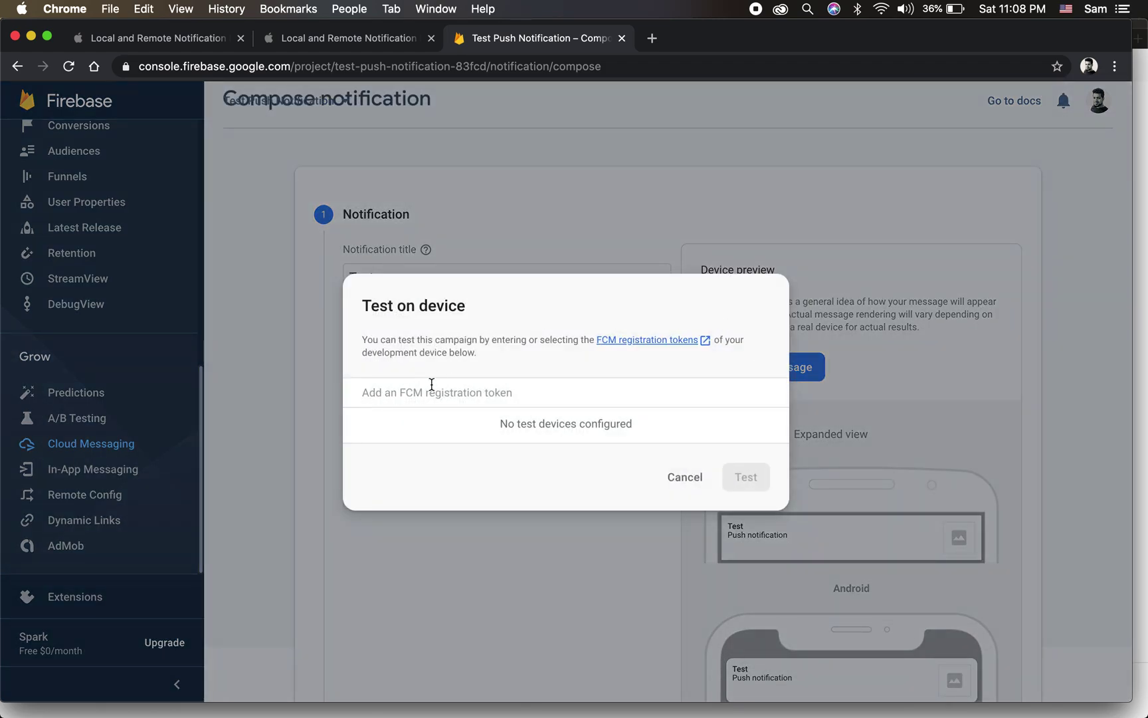
pyautogui.click(466, 396)
pyautogui.hotkey('ctrl', 'Right')
pyautogui.hotkey('ctrl', 'Left')
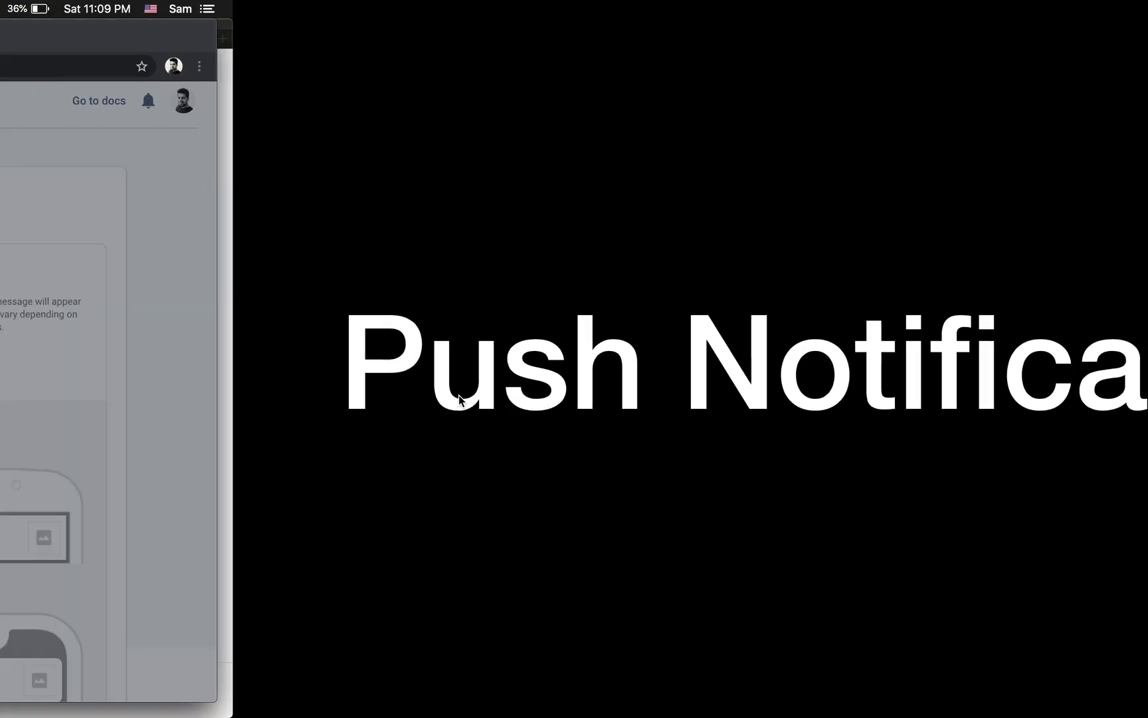
# Switch back to Xcode showing AppDelegate.swift.
pyautogui.hotkey('ctrl', 'Up')
pyautogui.click(867, 216)
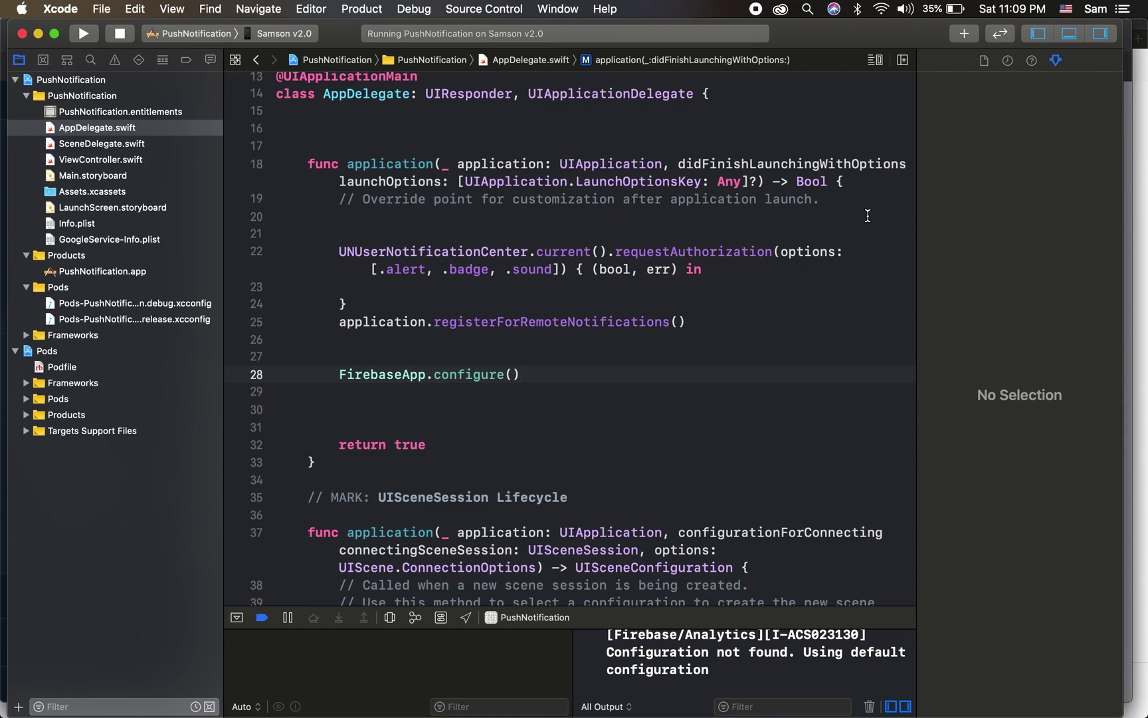
pyautogui.scroll(-5, 813, 326)
pyautogui.scroll(3, 784, 303)
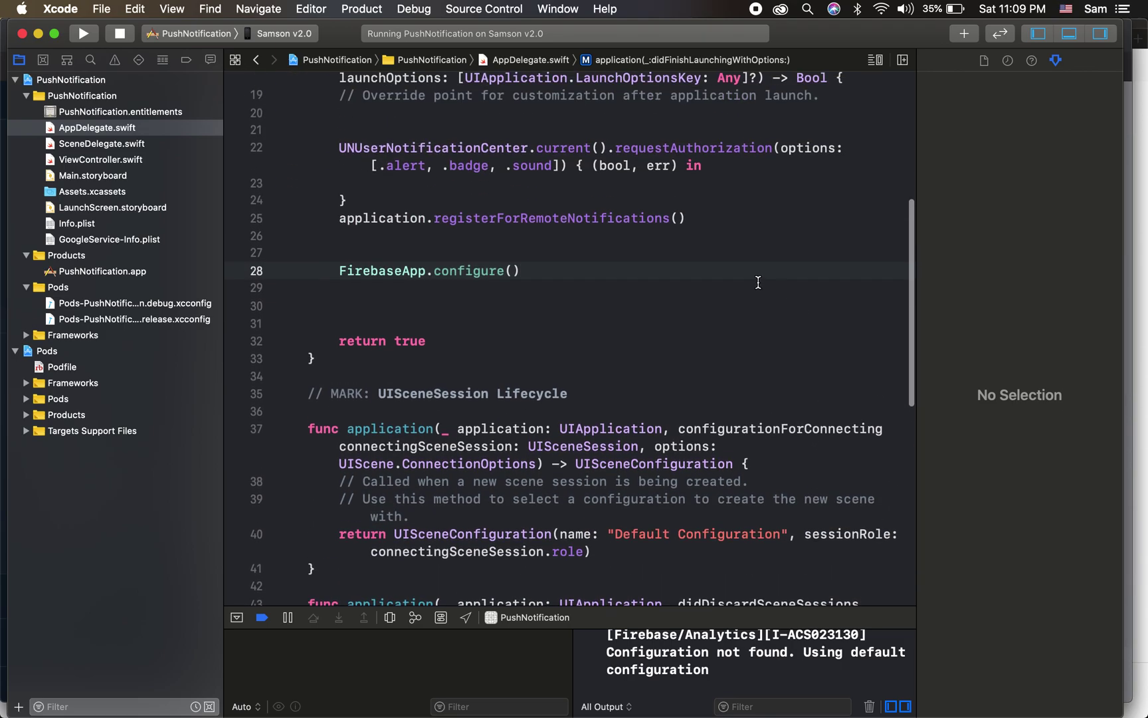
# Write Messaging.messaging().delegate = self on line 30 and collapse the debug area.
pyautogui.click(470, 310)
pyautogui.write('Mes')
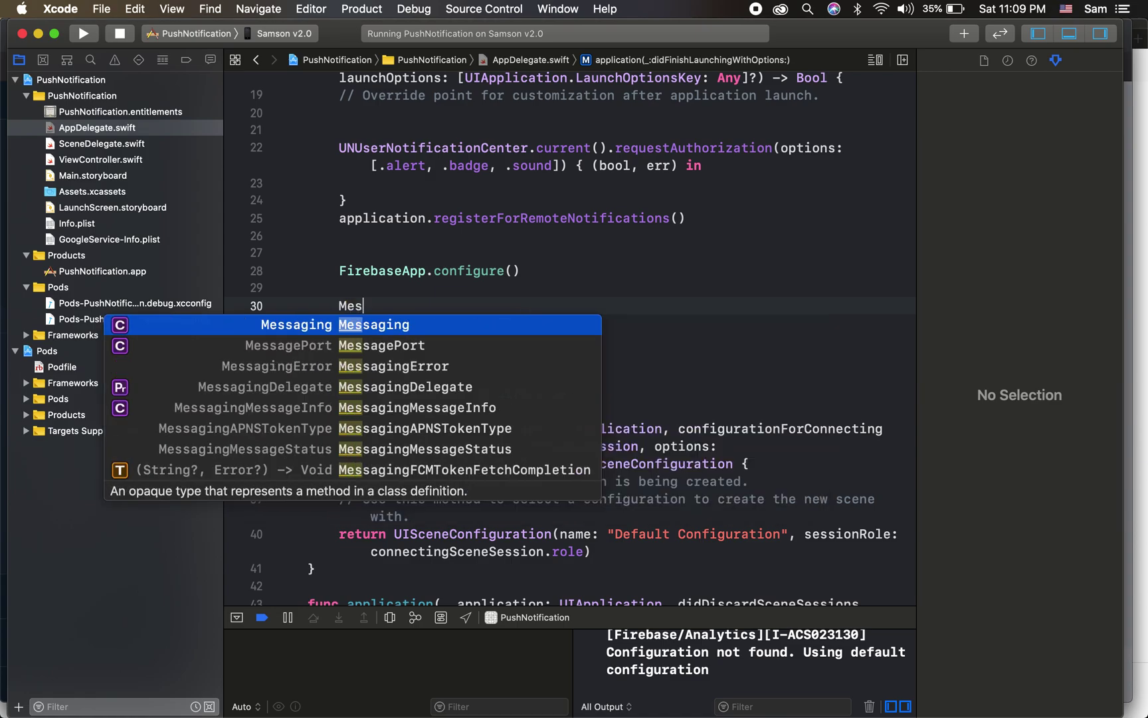
pyautogui.press('Return')
pyautogui.write('.m')
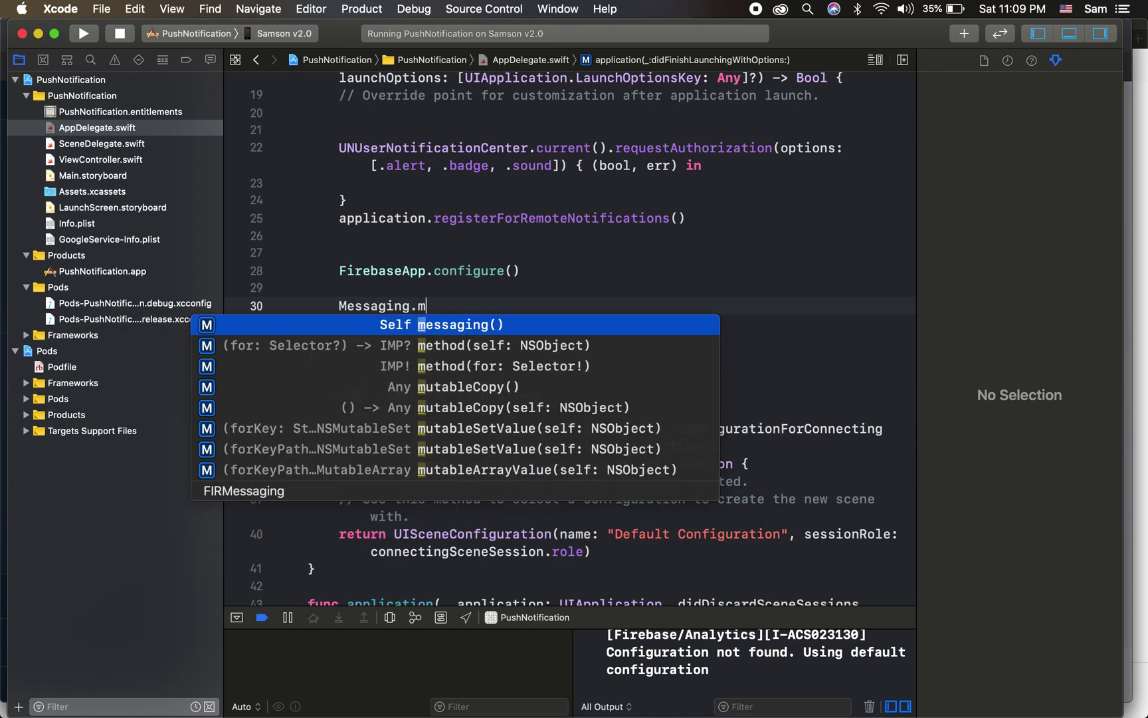
pyautogui.press('Return')
pyautogui.write('.')
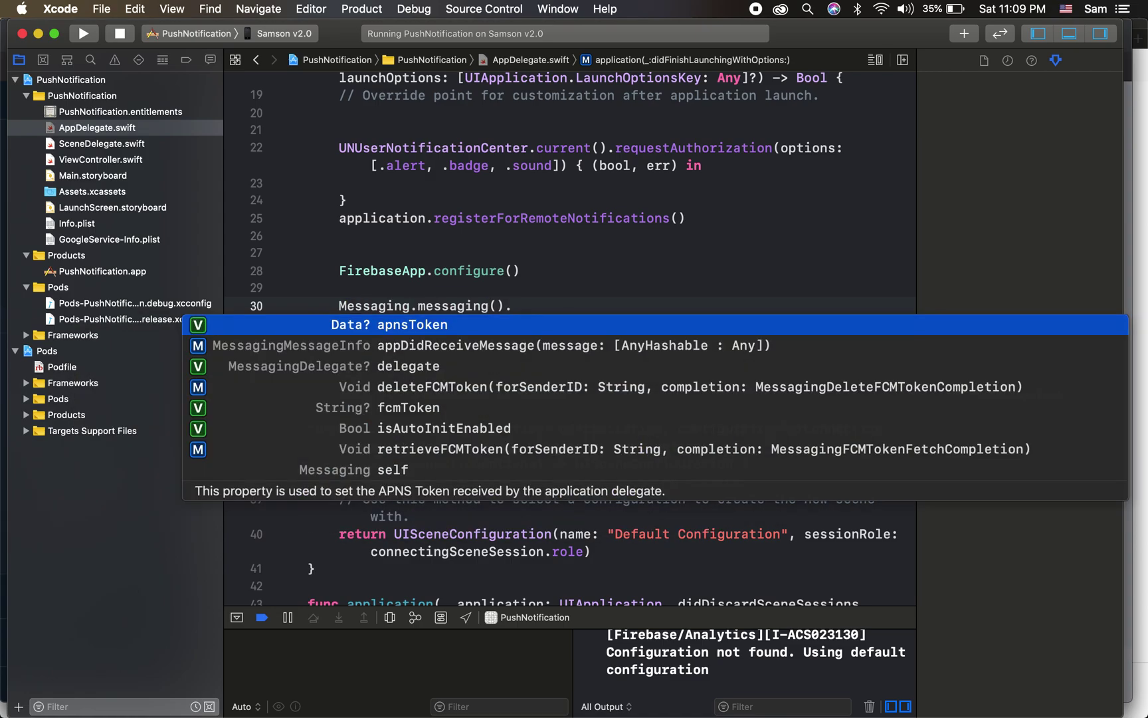
pyautogui.write('de')
pyautogui.press('Return')
pyautogui.write('= self')
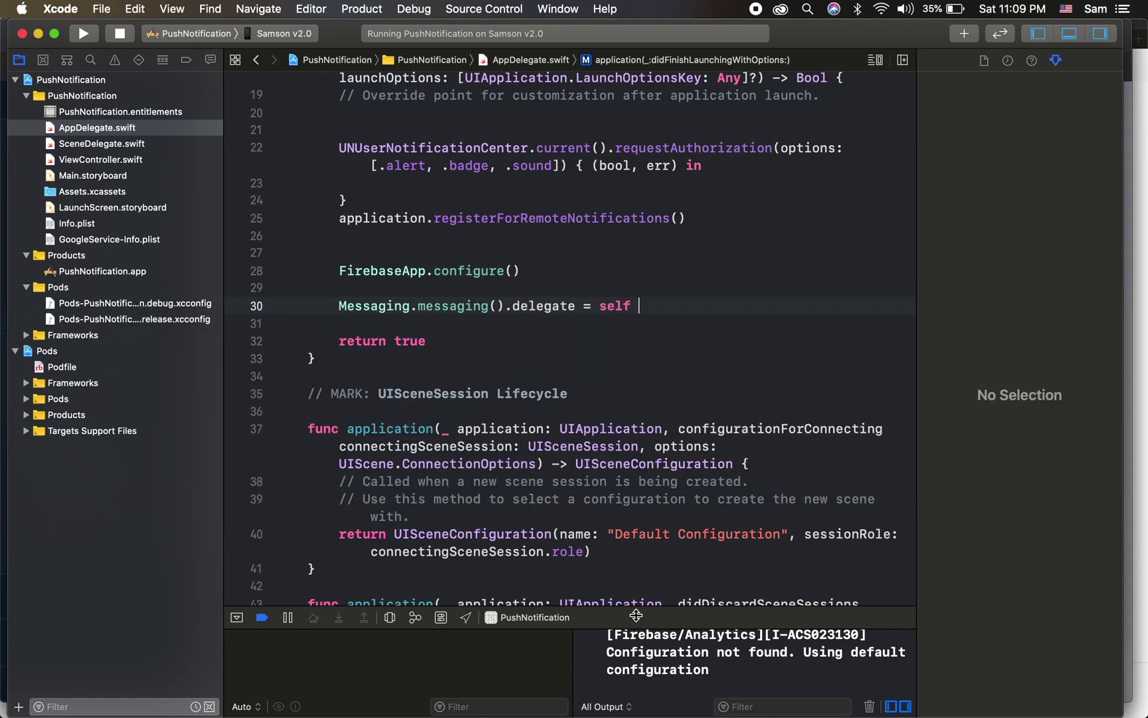
pyautogui.moveTo(636, 615); pyautogui.dragTo(636, 691)
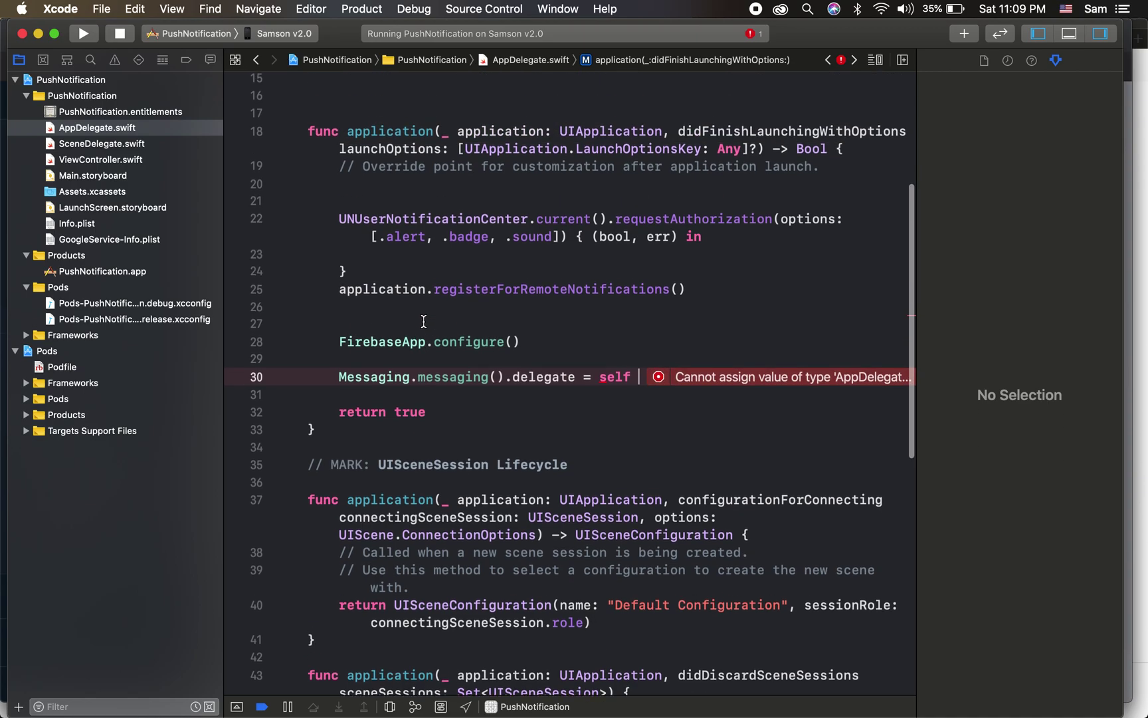
# After reviewing the delegate error, add MessagingDelegate to AppDelegate's conformances on line 14 and save.
pyautogui.click(755, 377)
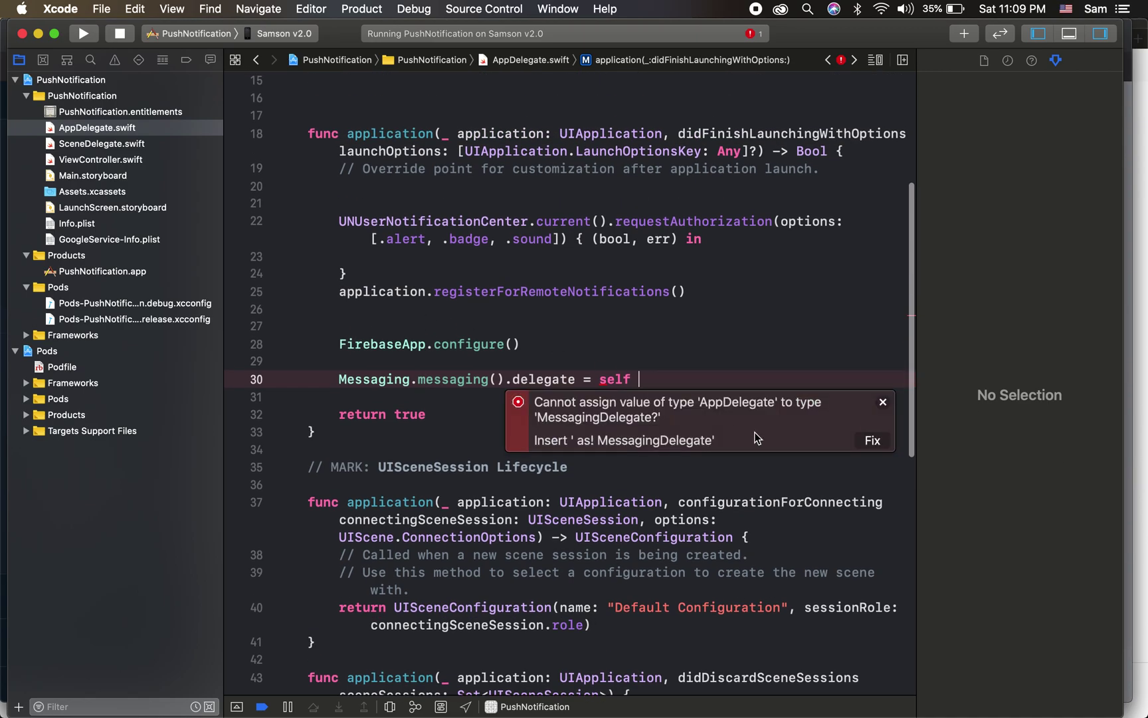
pyautogui.click(347, 414)
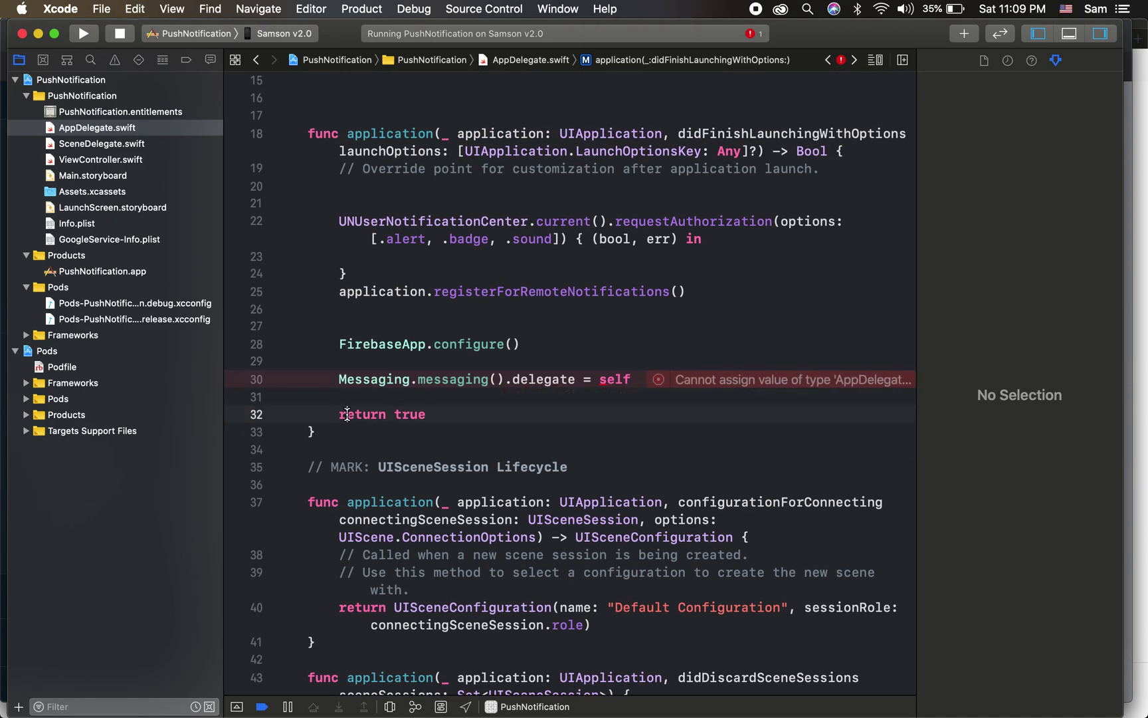
pyautogui.scroll(5, 621, 316)
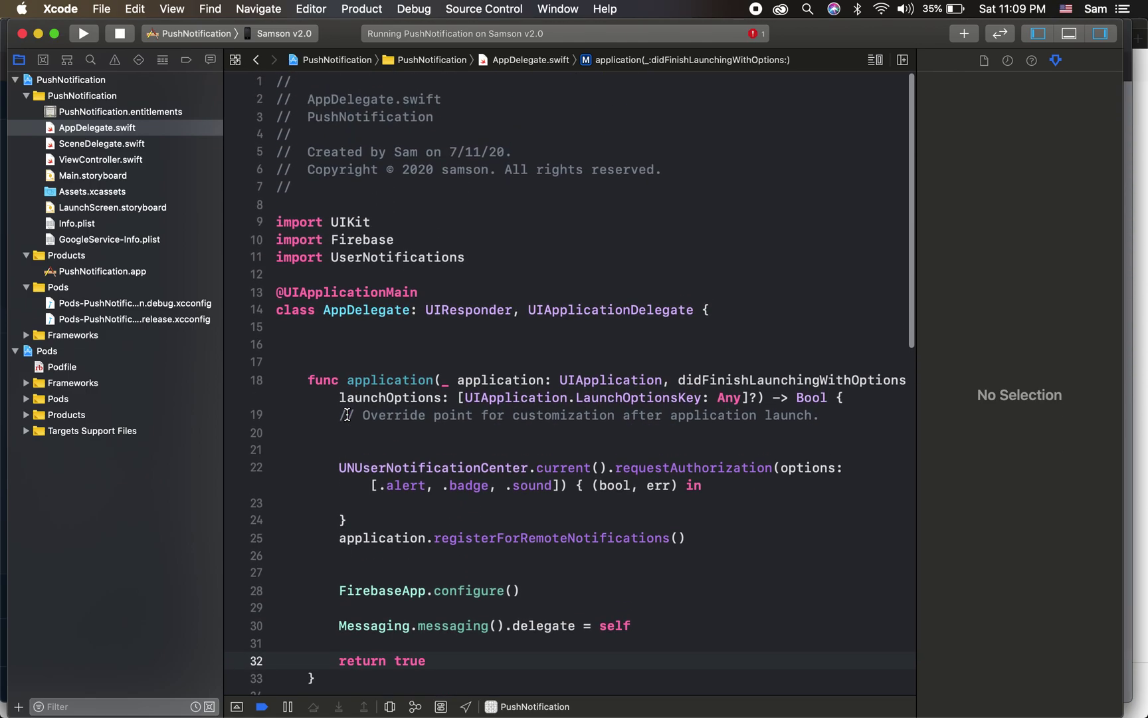
pyautogui.click(695, 275)
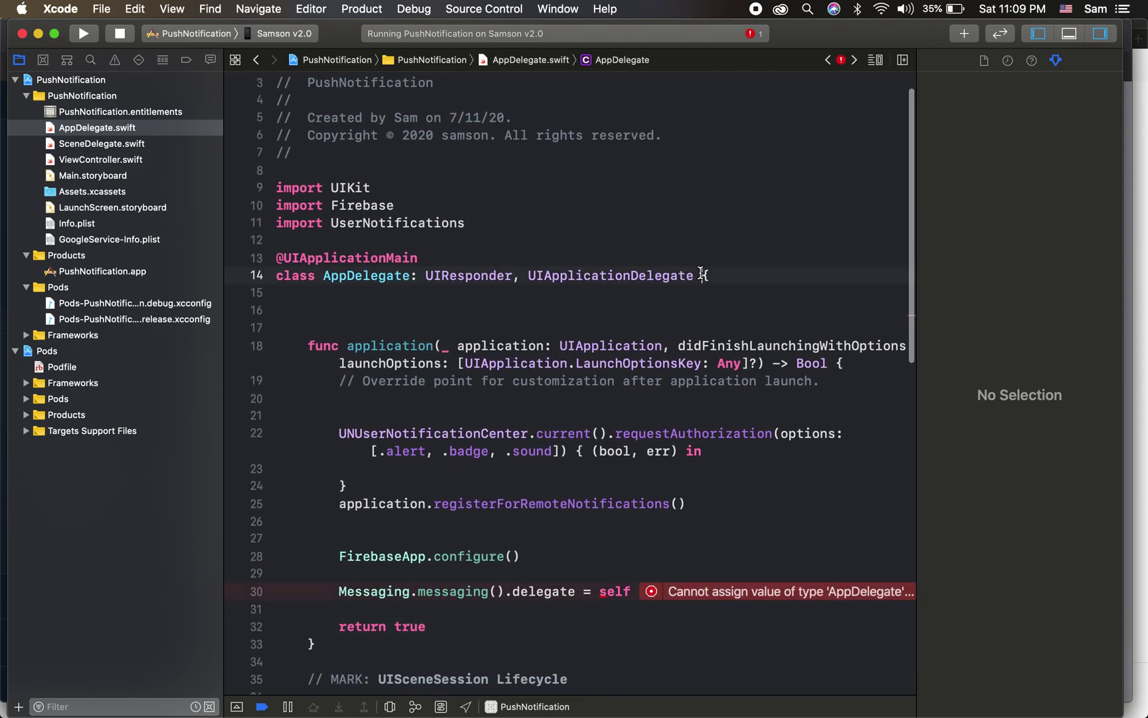
pyautogui.write(', MessagingDelegate')
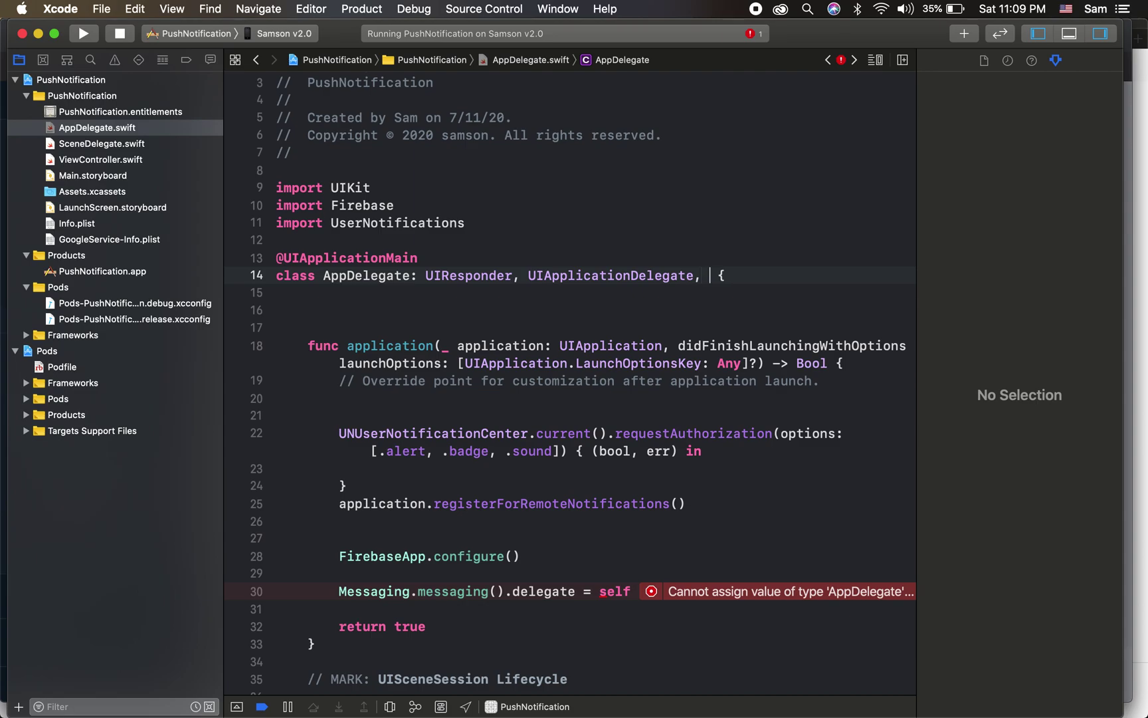
pyautogui.press('super+s')
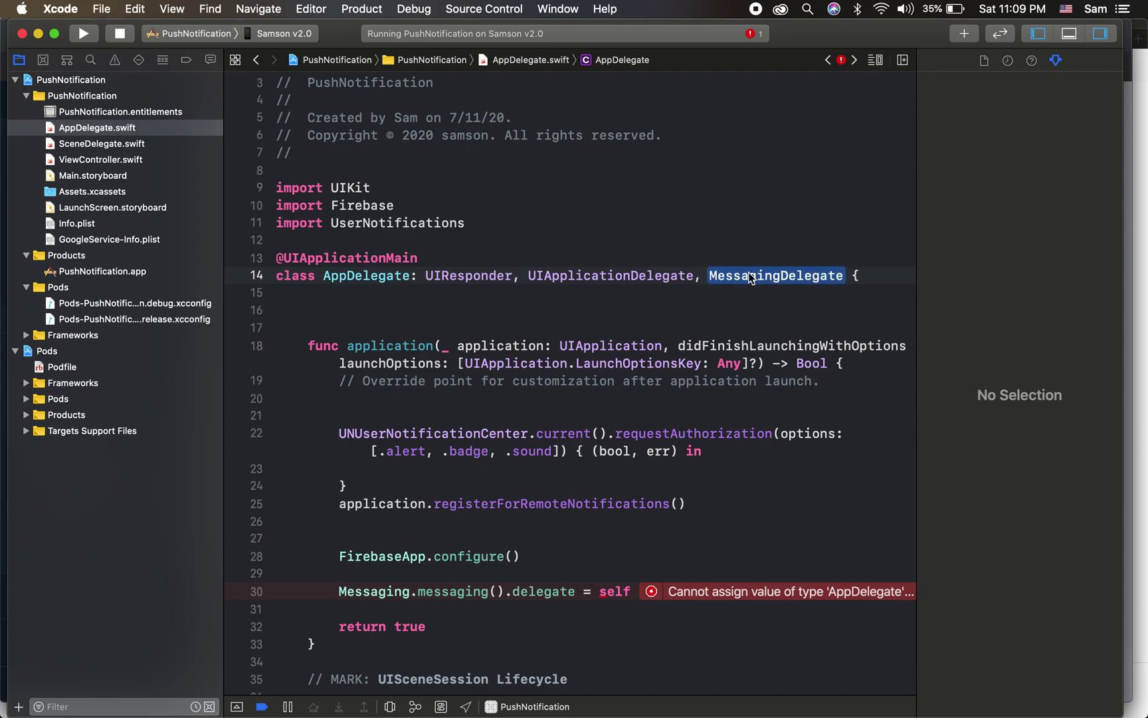
# Jump to the MessagingDelegate definition in FIRMessaging.h and select didReceiveRegistrationToken.
pyautogui.keyDown('super'); pyautogui.click(753, 275); pyautogui.keyUp('super')
pyautogui.click(721, 328)
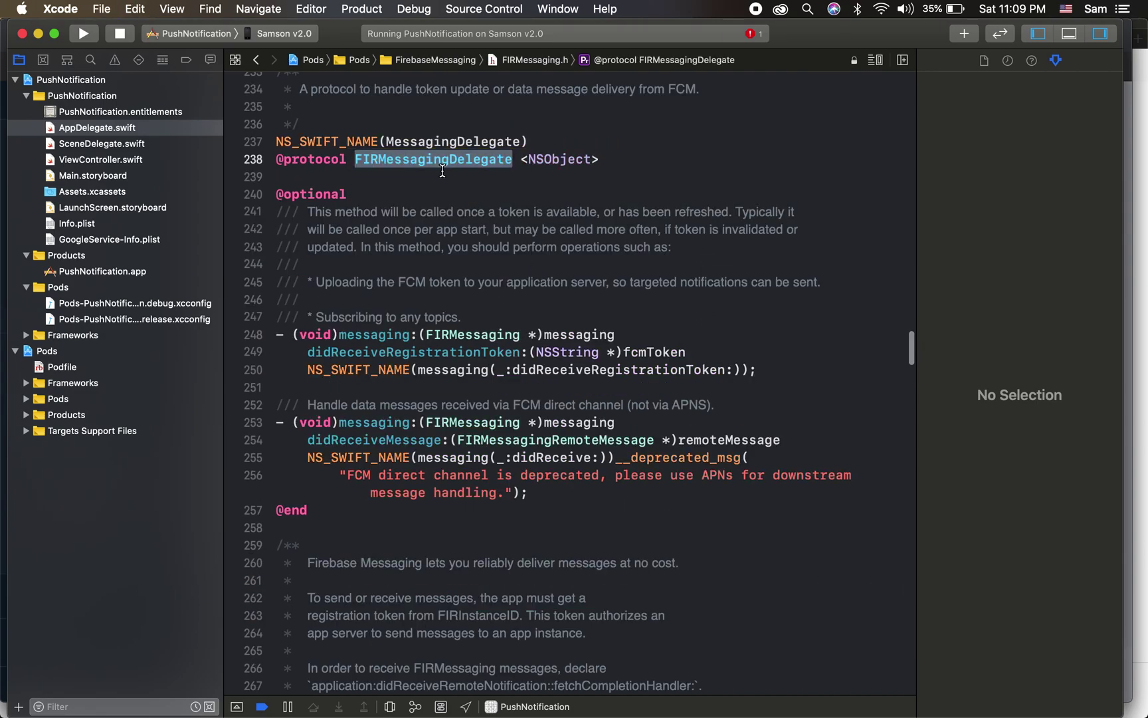
pyautogui.scroll(2, 389, 386)
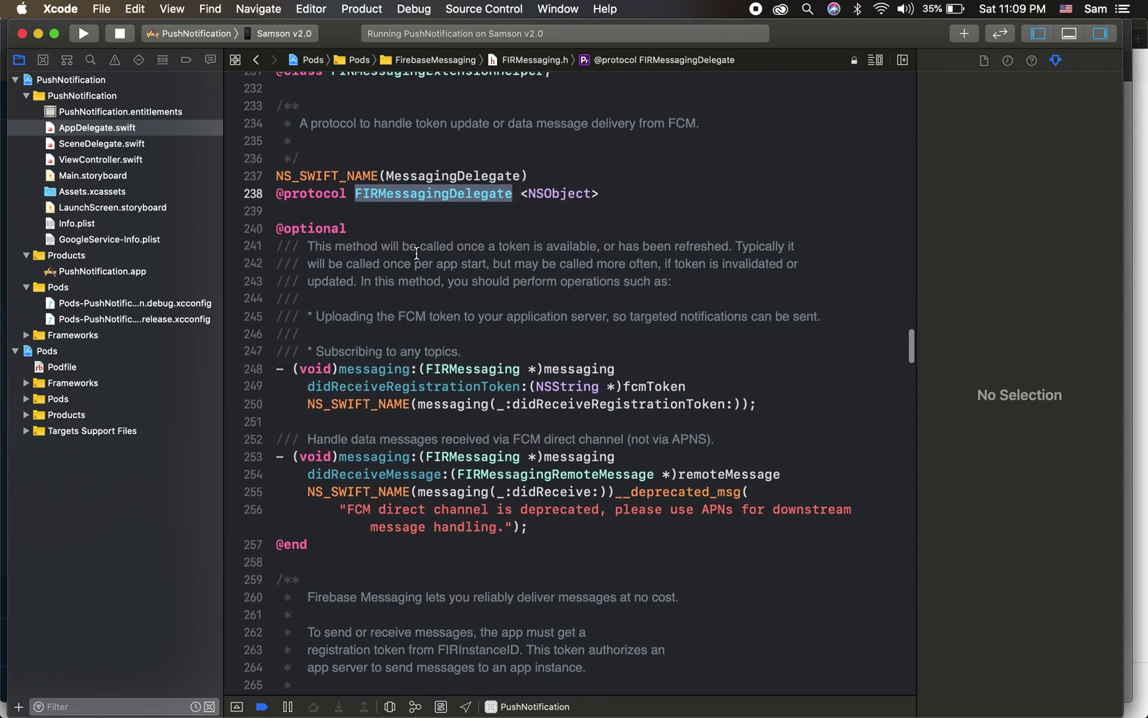
pyautogui.doubleClick(383, 384)
# Back in AppDelegate.swift, insert an empty messaging didReceiveRegistrationToken stub via 'didRe' autocomplete.
pyautogui.press('ctrl+super+t')
pyautogui.press('ctrl+shift+super+w')
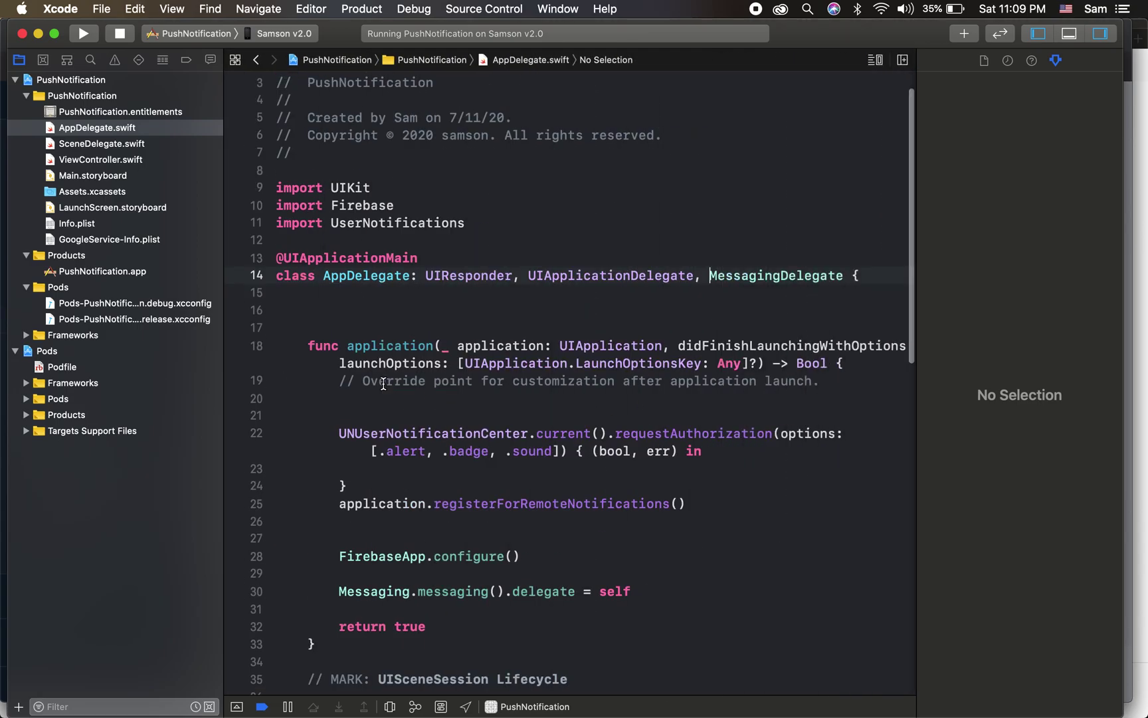
pyautogui.scroll(-10, 383, 385)
pyautogui.click(348, 354)
pyautogui.click(345, 320)
pyautogui.press('Return')
pyautogui.write('didRe')
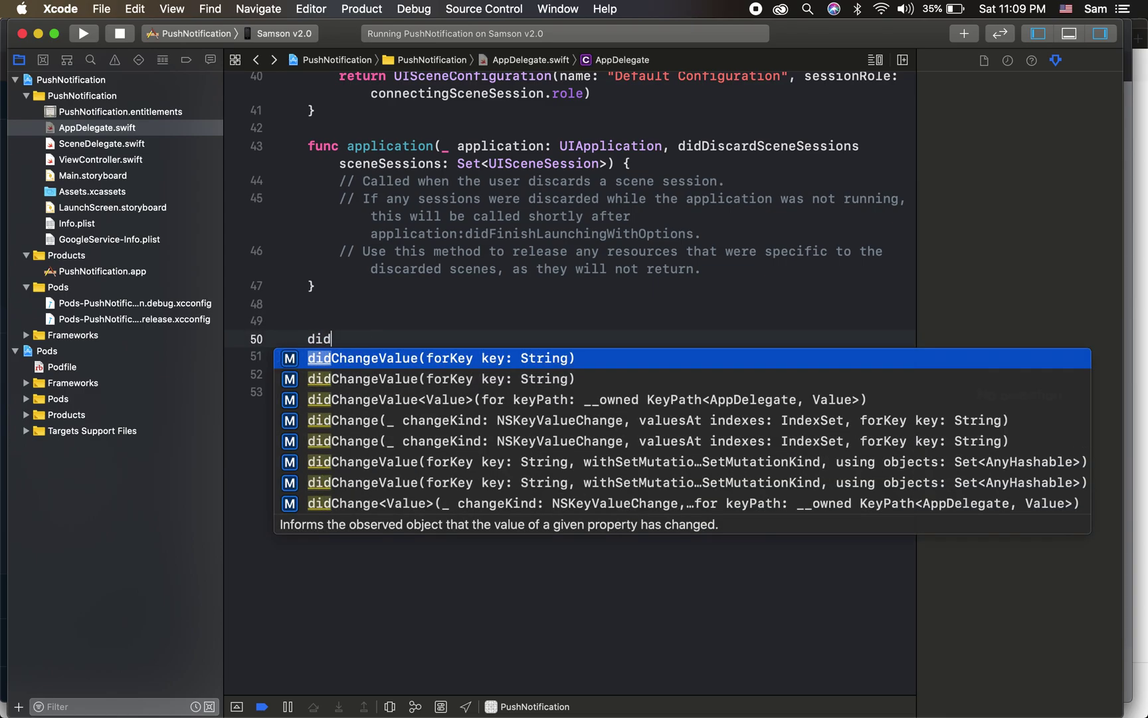
pyautogui.press('Return')
pyautogui.press('BackSpace')
pyautogui.press('Return')
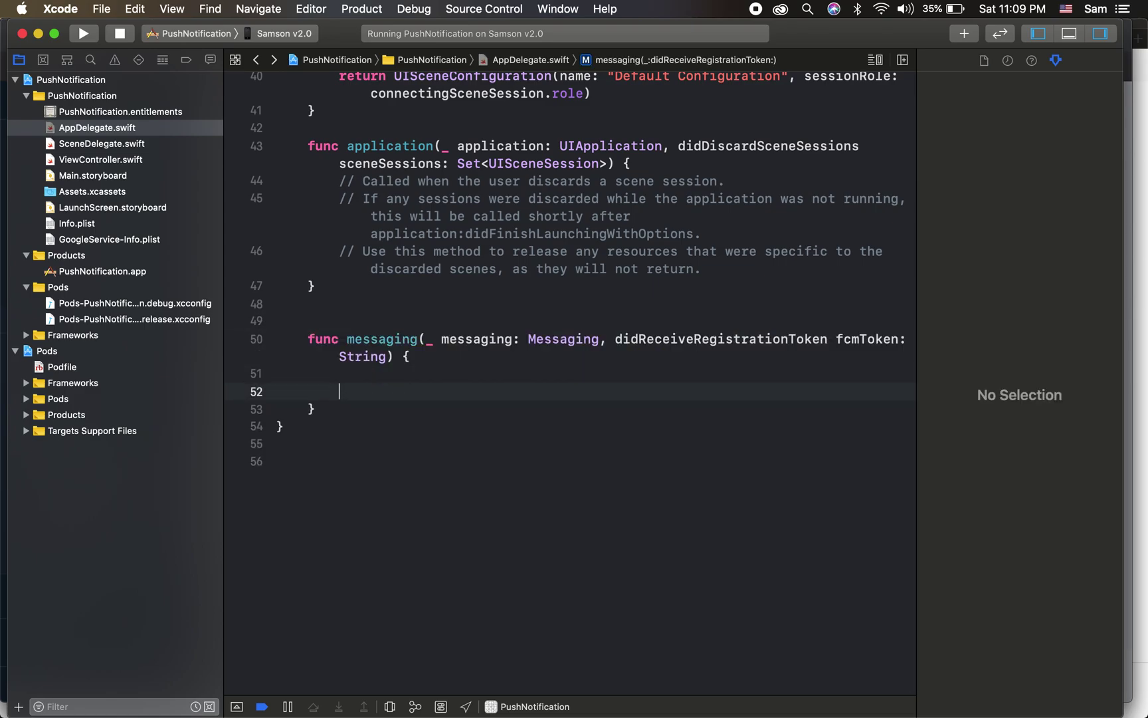
# Set a breakpoint on line 52 inside the stub, rerun the app, and hide the project navigator.
pyautogui.click(255, 391)
pyautogui.click(404, 404)
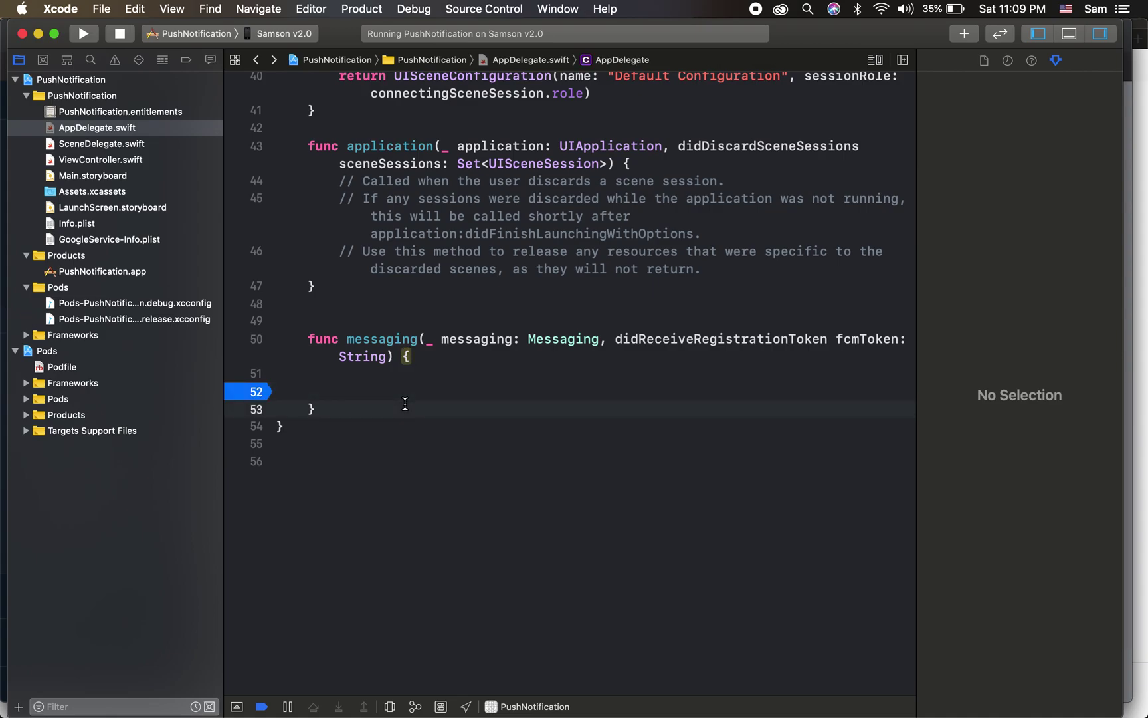
pyautogui.press('super+r')
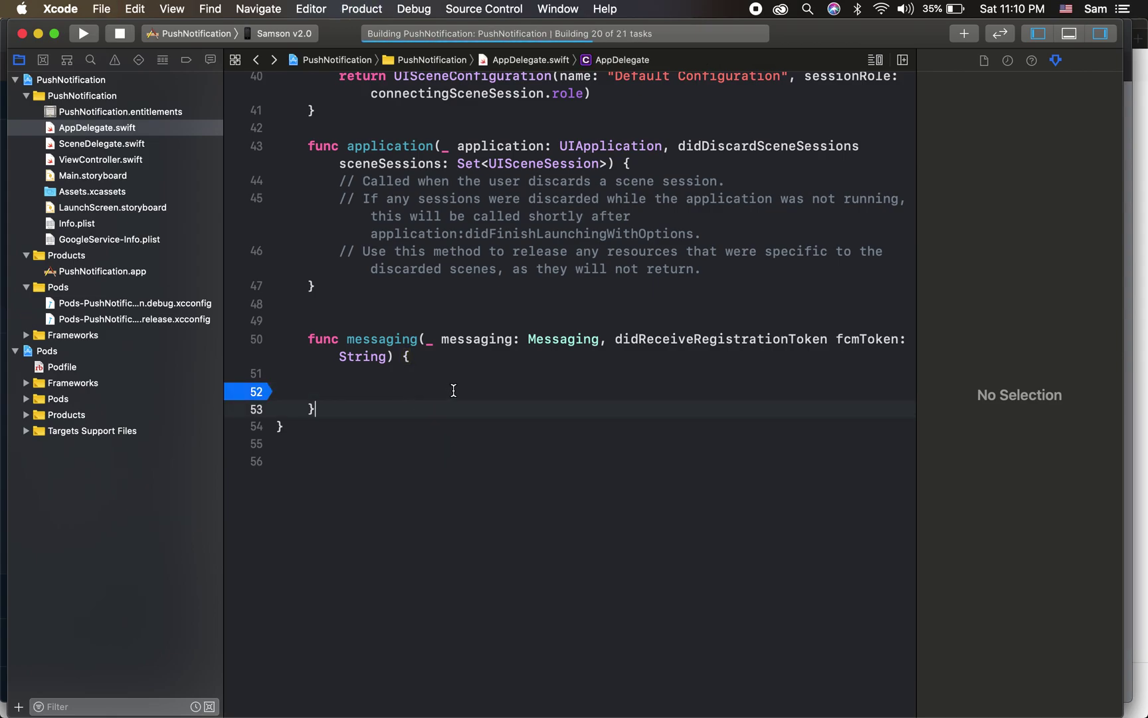
pyautogui.scroll(3, 454, 391)
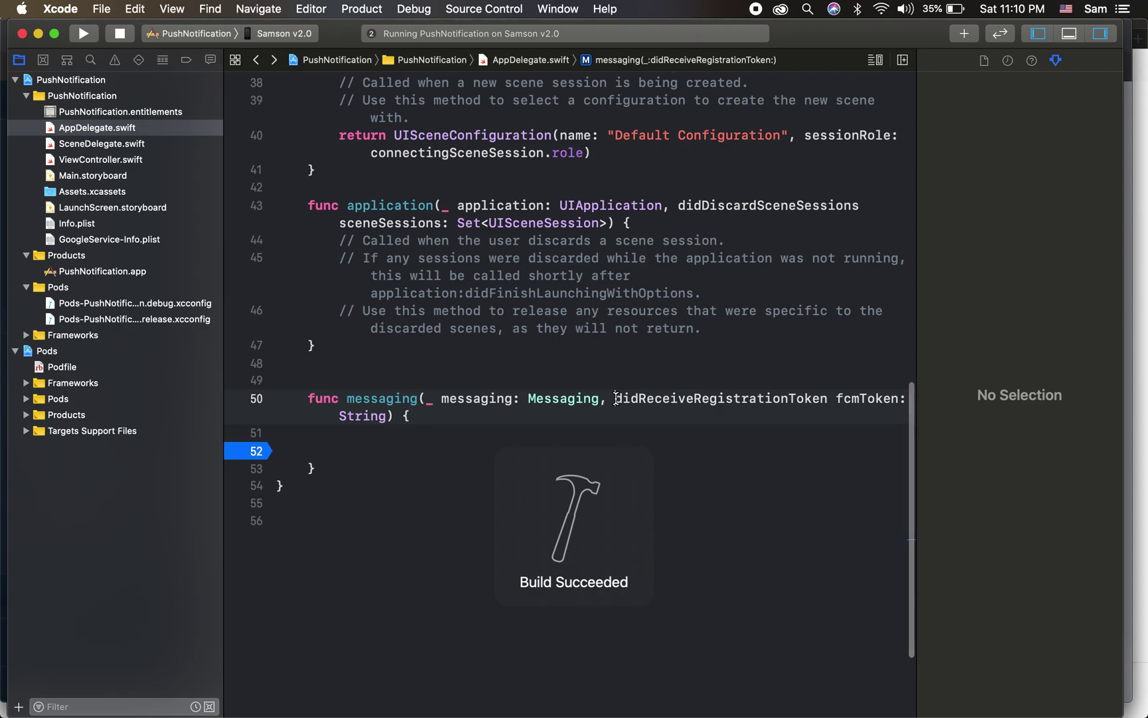
pyautogui.press('super+0')
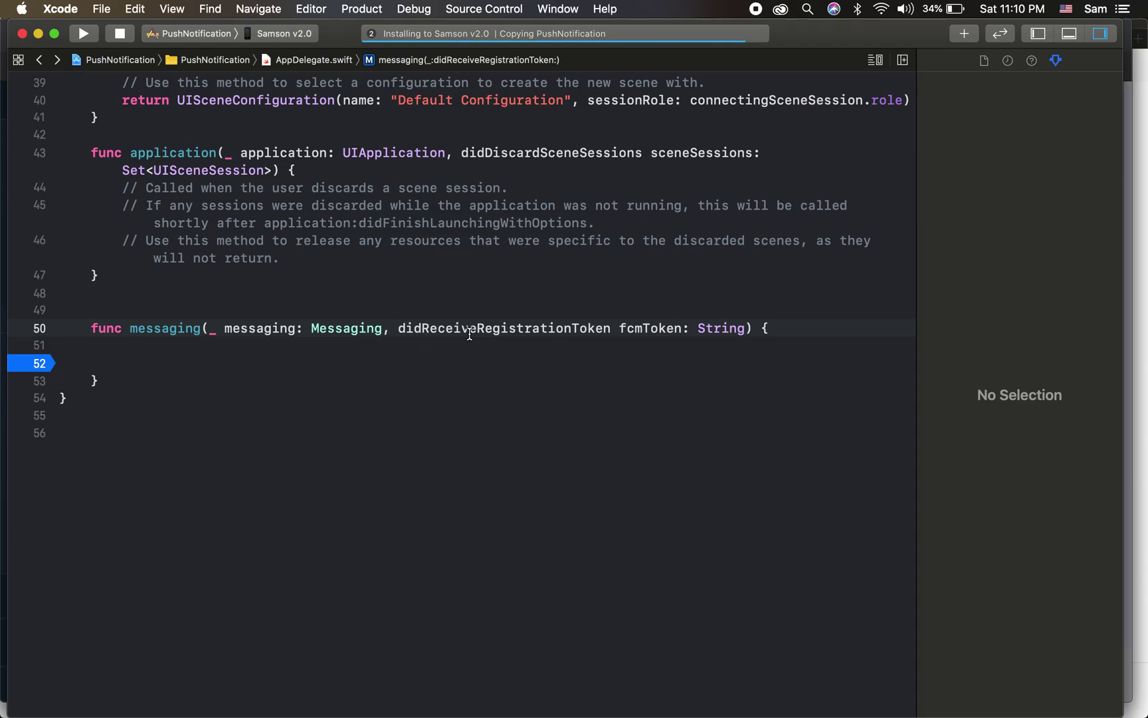
pyautogui.hotkey('ctrl', 'Up')
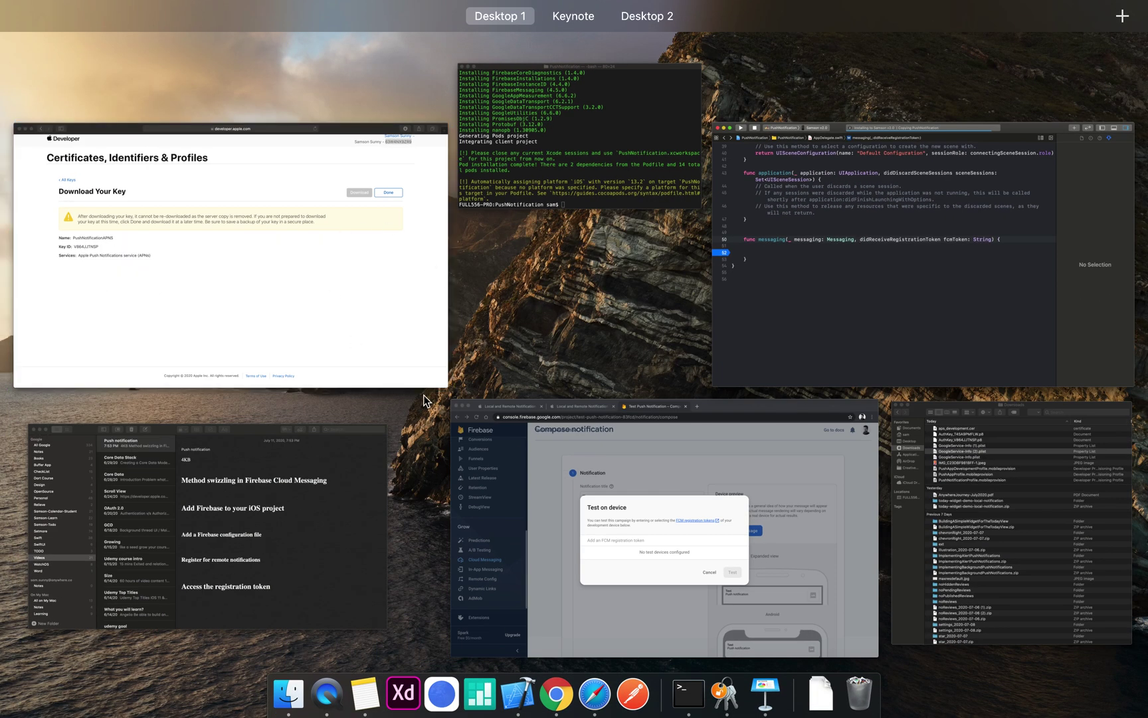
pyautogui.click(587, 441)
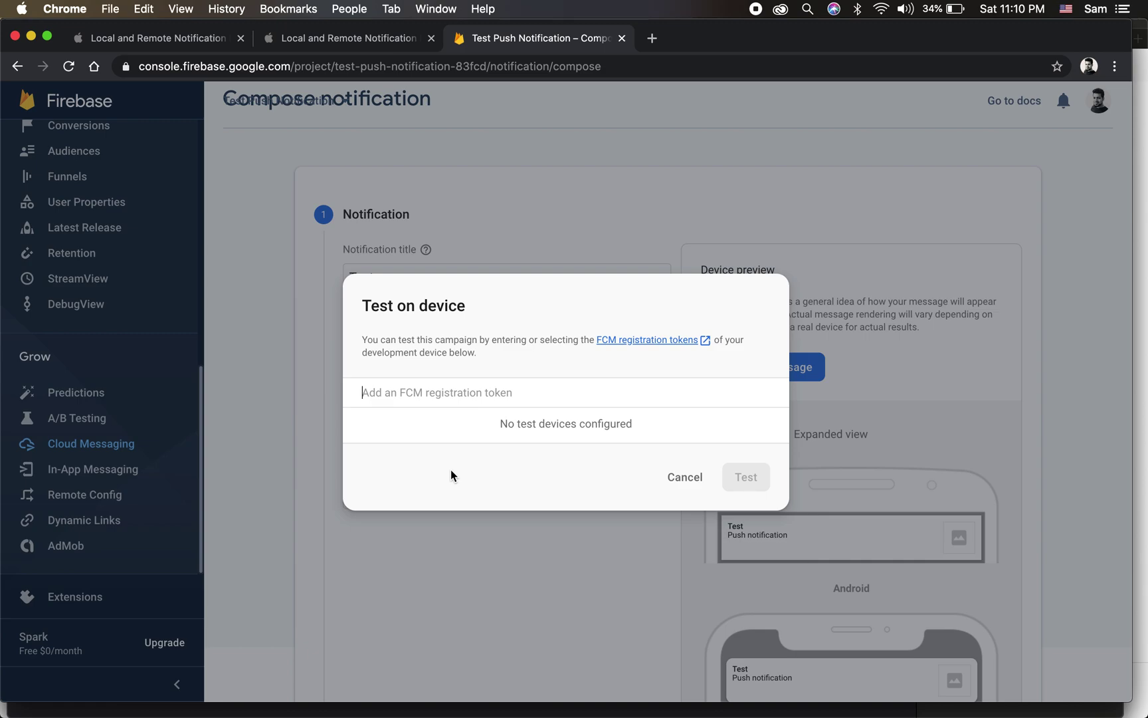
pyautogui.hotkey('ctrl', 'Up')
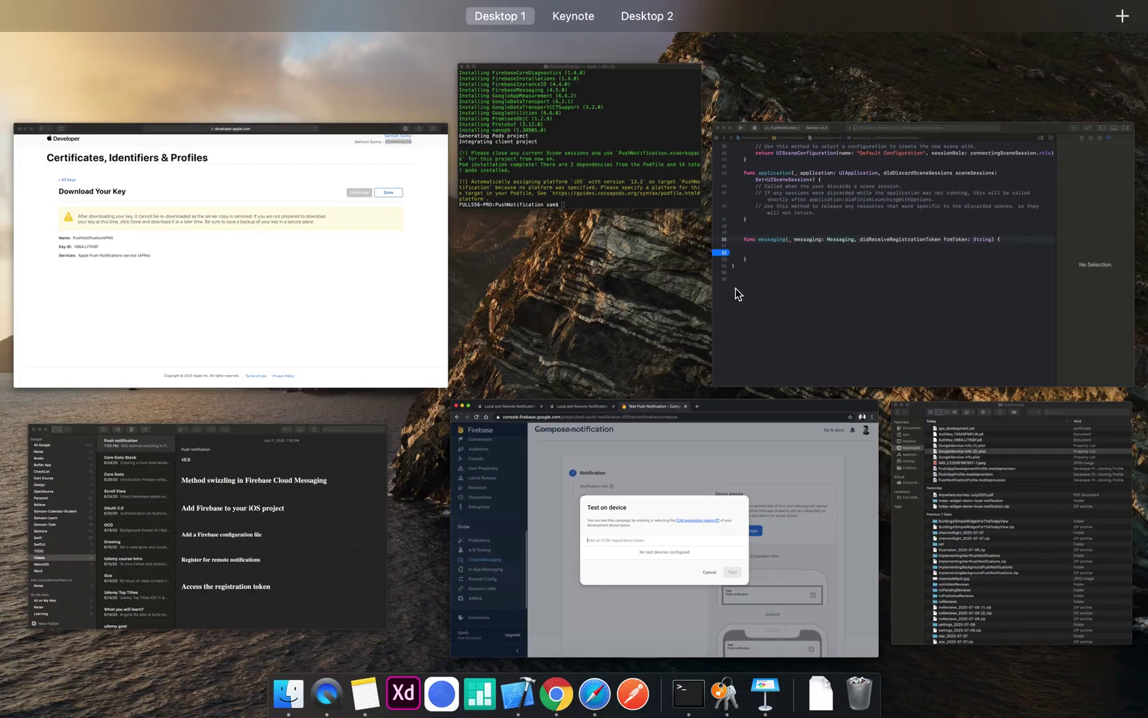
pyautogui.click(789, 362)
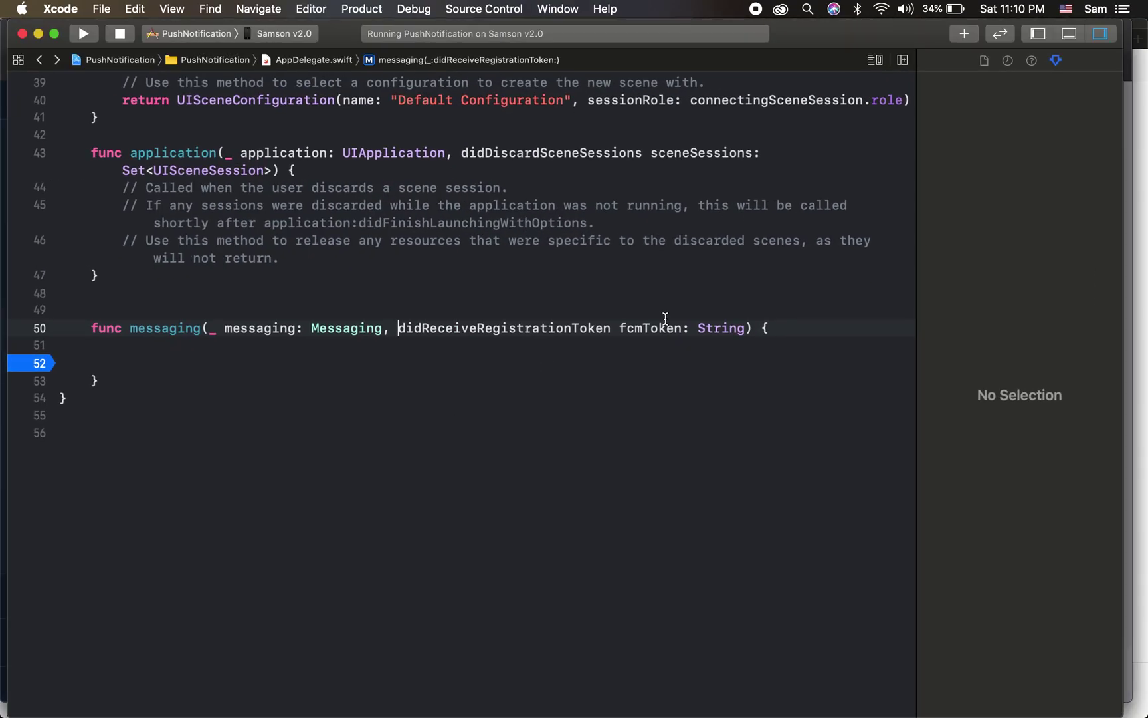
# At the breakpoint, print the FCM token in the lldb console with 'po fcmToken'.
pyautogui.click(628, 360)
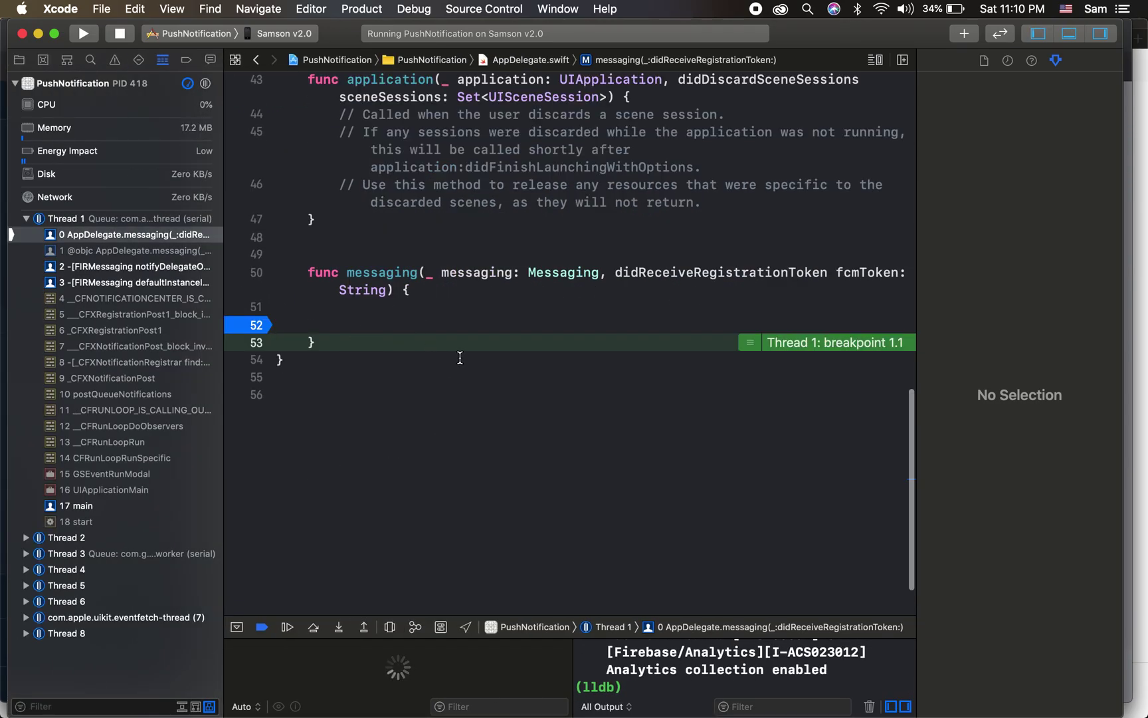
pyautogui.click(891, 706)
pyautogui.click(318, 688)
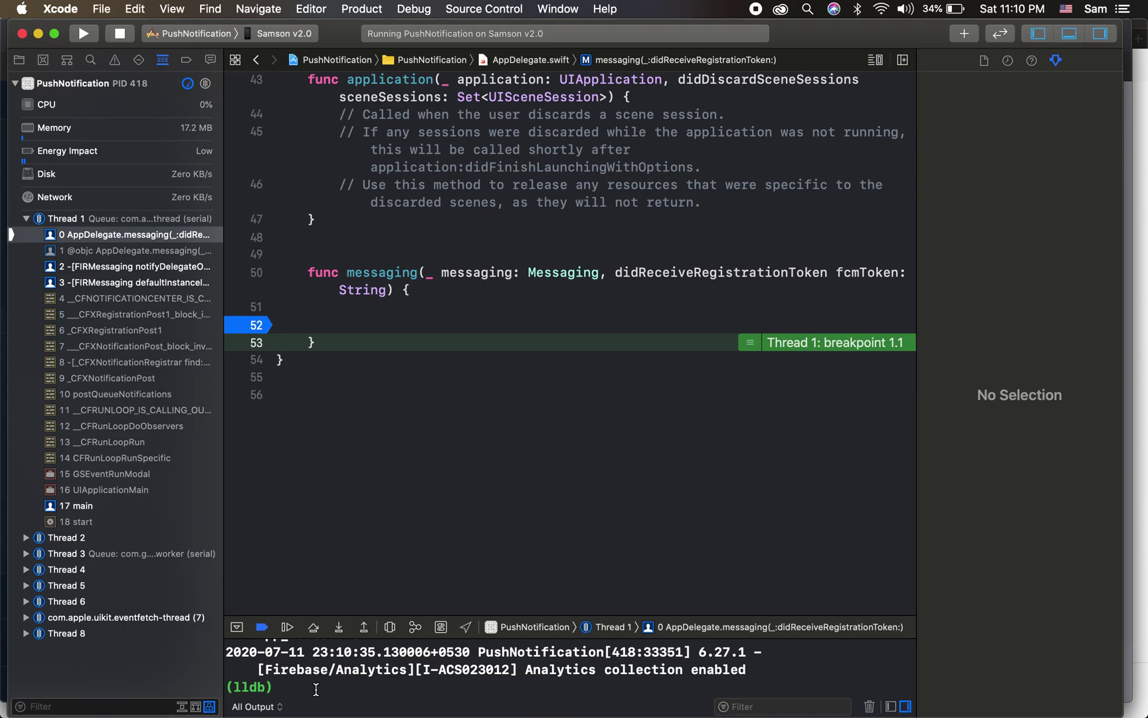
pyautogui.write('po fcmToken')
pyautogui.press('Return')
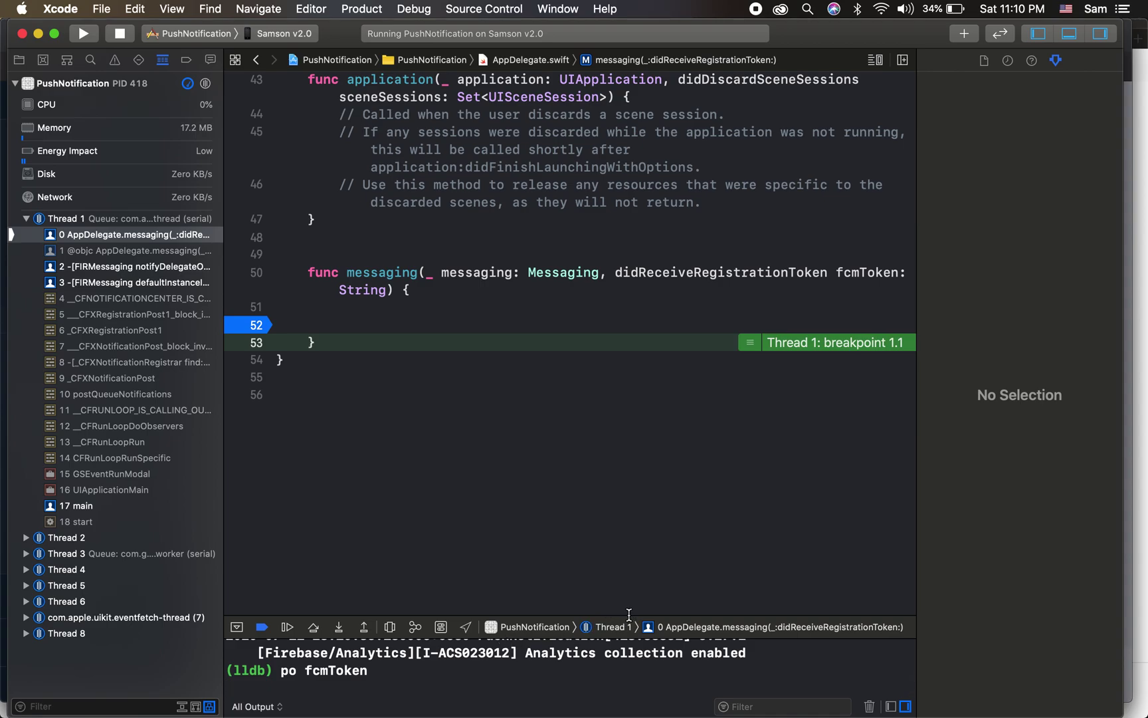
pyautogui.moveTo(629, 616); pyautogui.dragTo(629, 428)
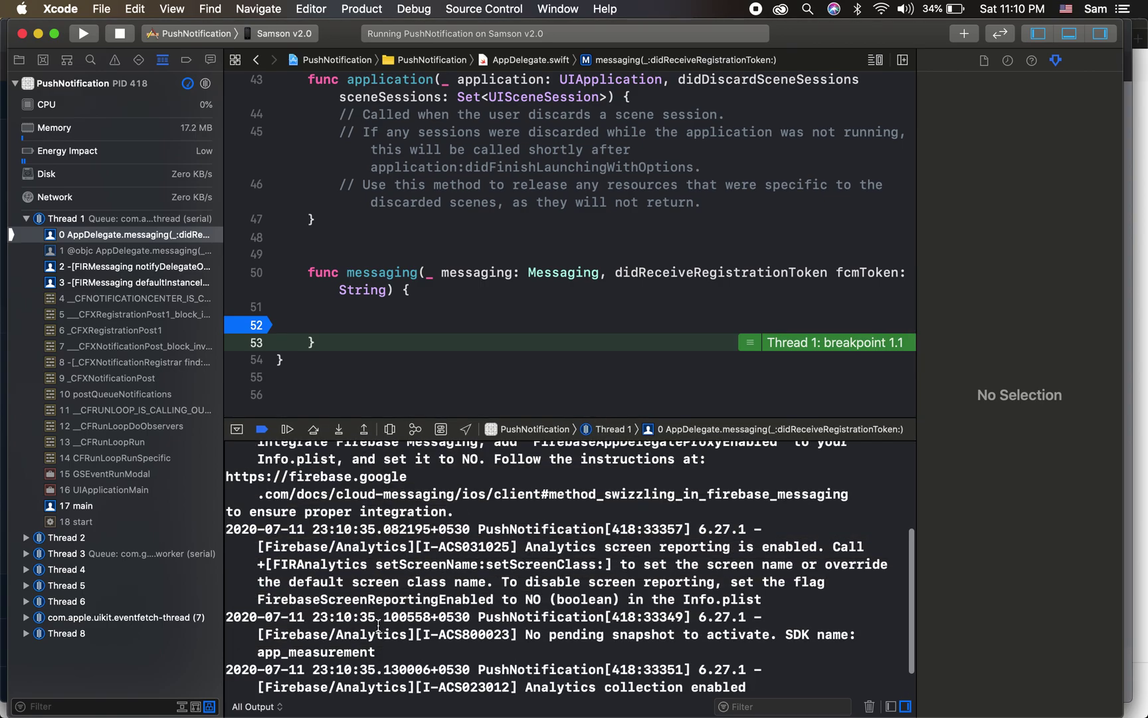
pyautogui.scroll(-1, 378, 625)
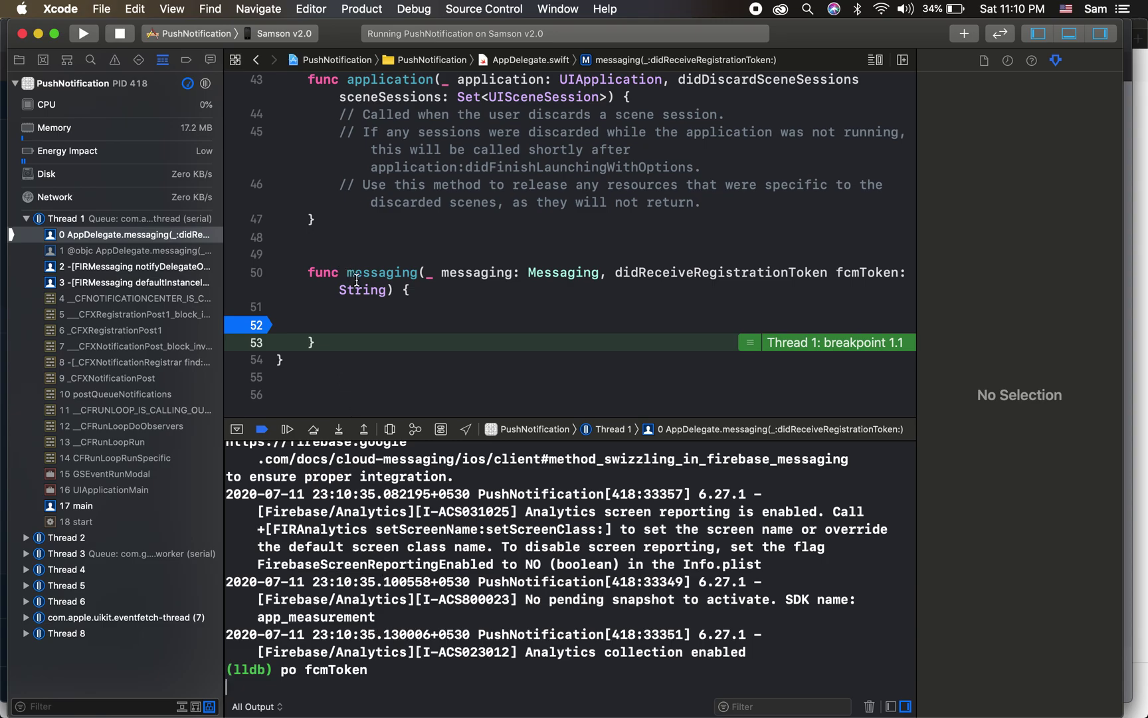
# Add print(fcmToken) on line 51, select the printed token in the console, and deactivate breakpoints.
pyautogui.click(359, 314)
pyautogui.write('print(fr')
pyautogui.press('BackSpace')
pyautogui.write('c')
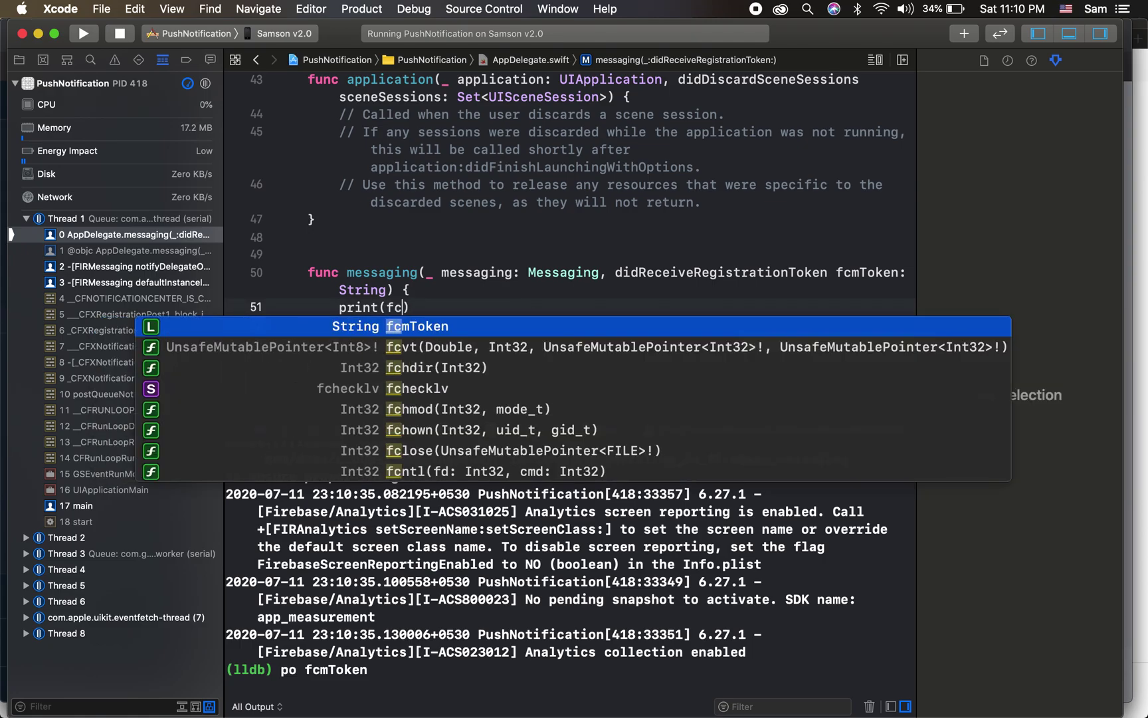
pyautogui.press('Return')
pyautogui.moveTo(233, 635); pyautogui.dragTo(864, 650)
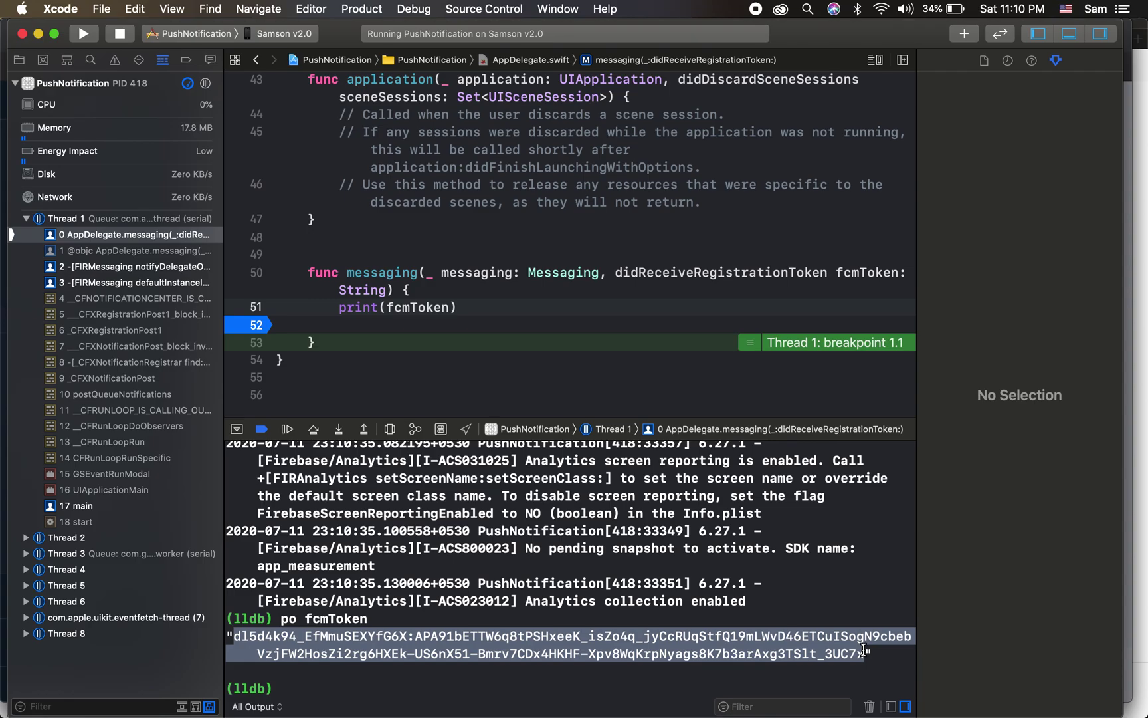
pyautogui.click(262, 429)
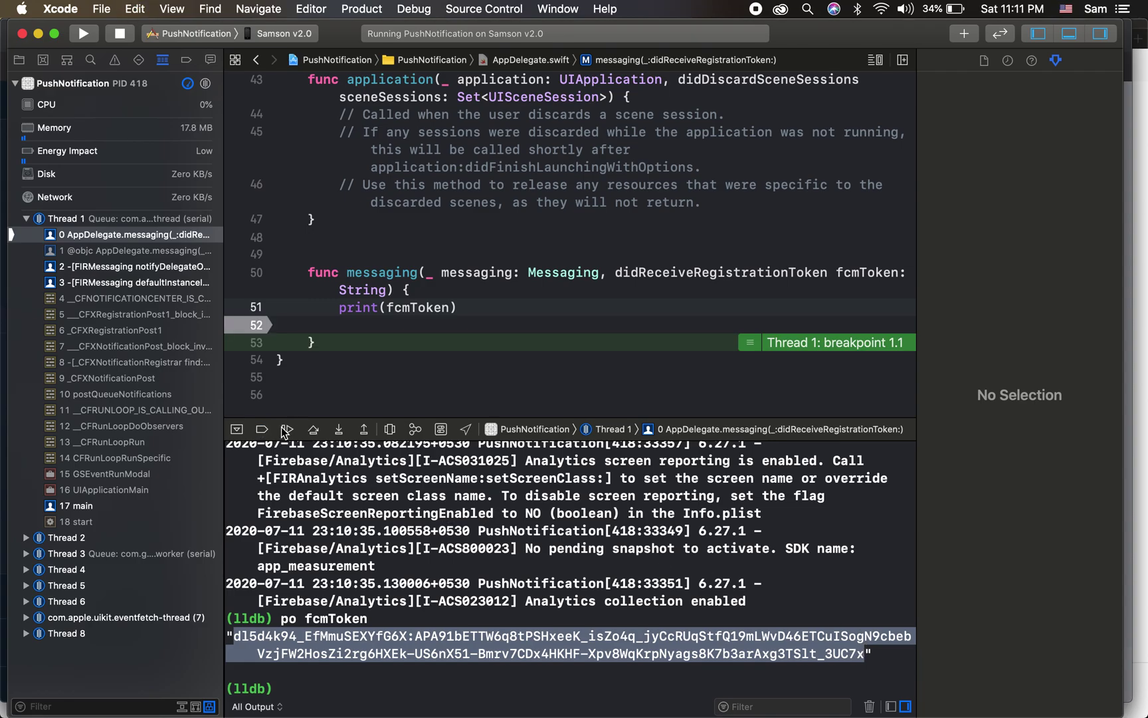
pyautogui.hotkey('ctrl', 'Up')
# Paste the FCM token into Firebase's Test on device field, add it, and send a test.
pyautogui.click(631, 535)
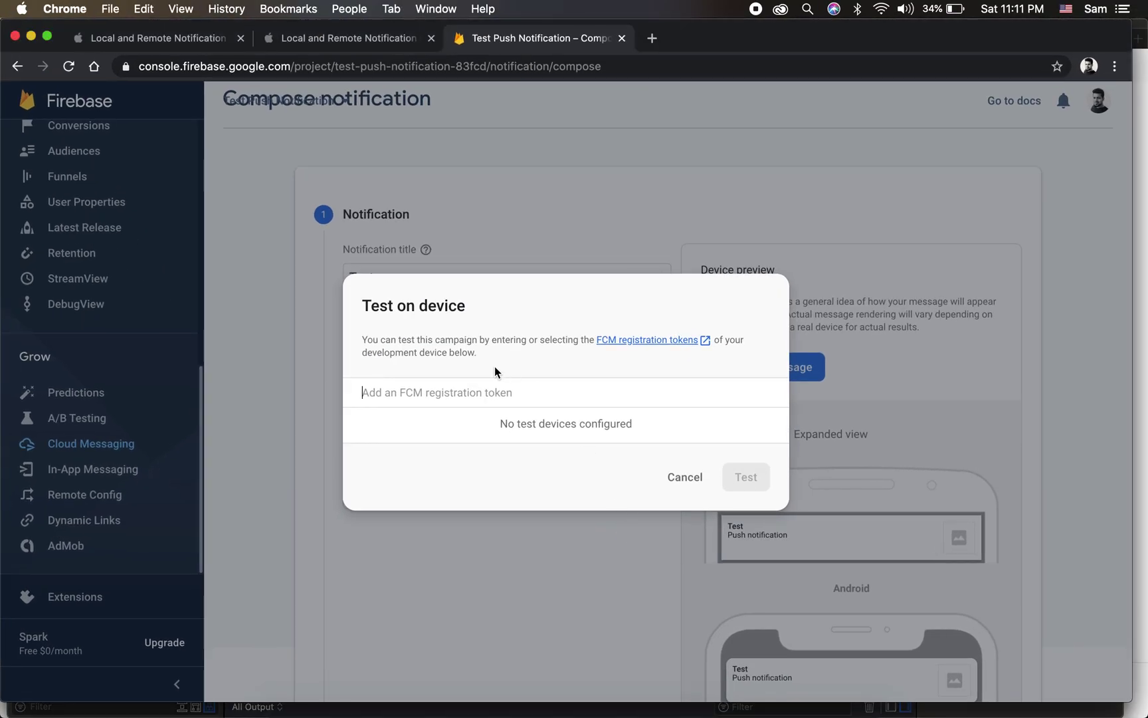
pyautogui.press('super+v')
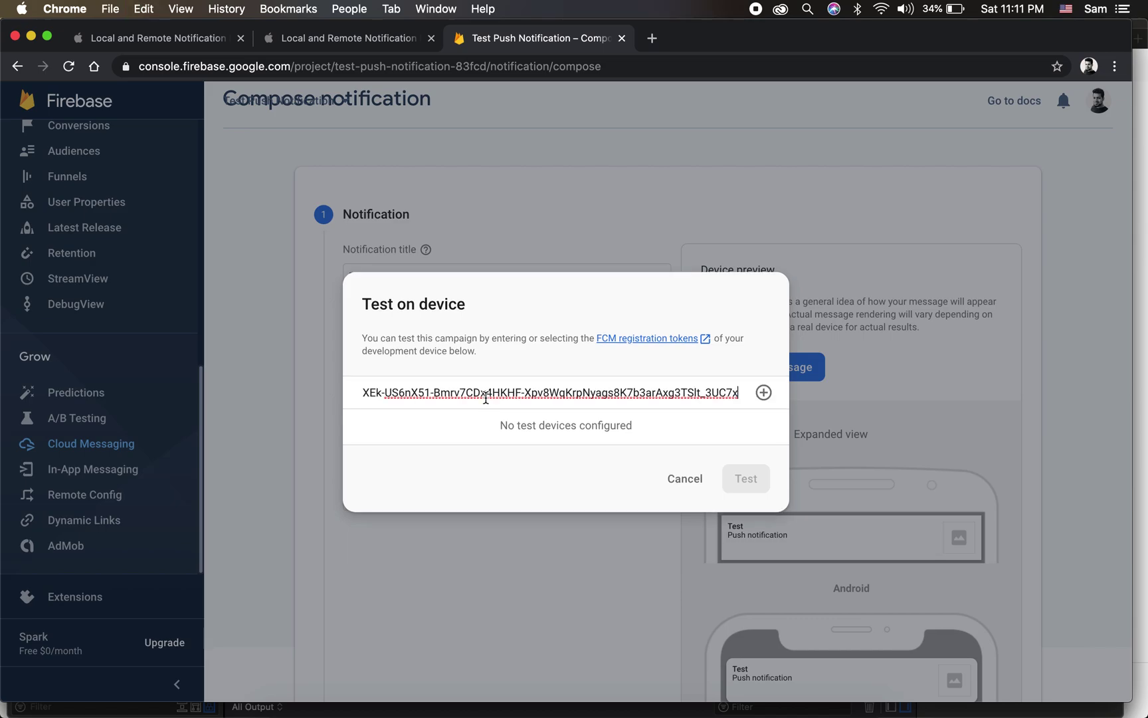
pyautogui.click(765, 392)
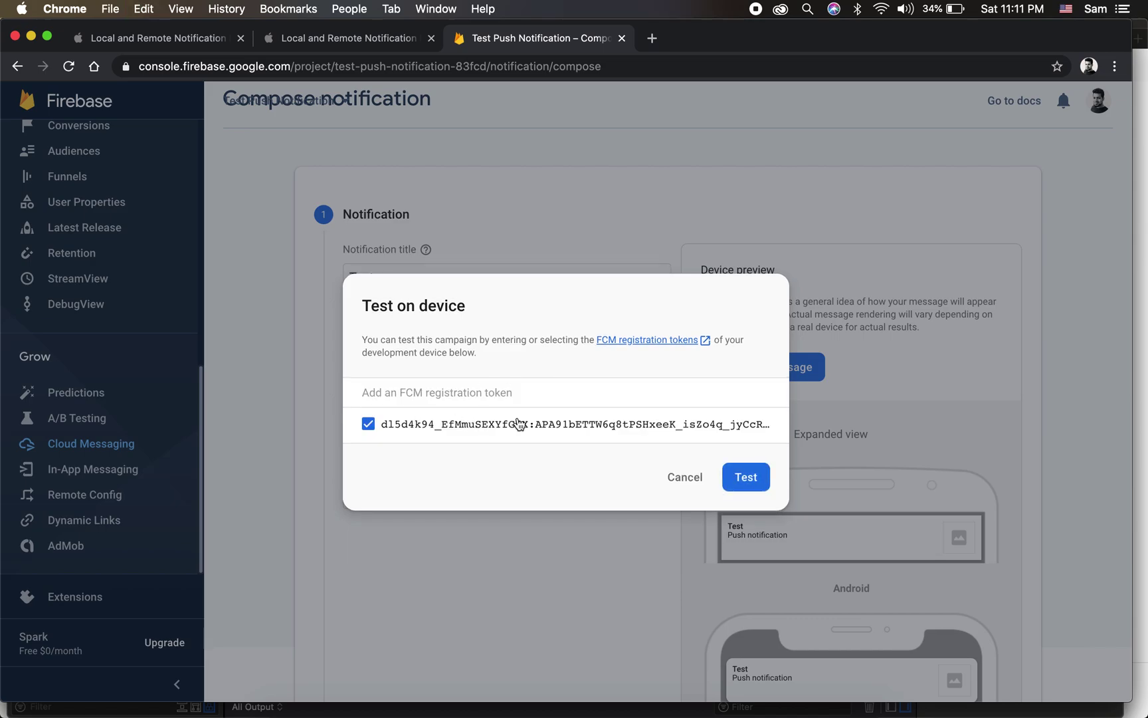
pyautogui.click(747, 474)
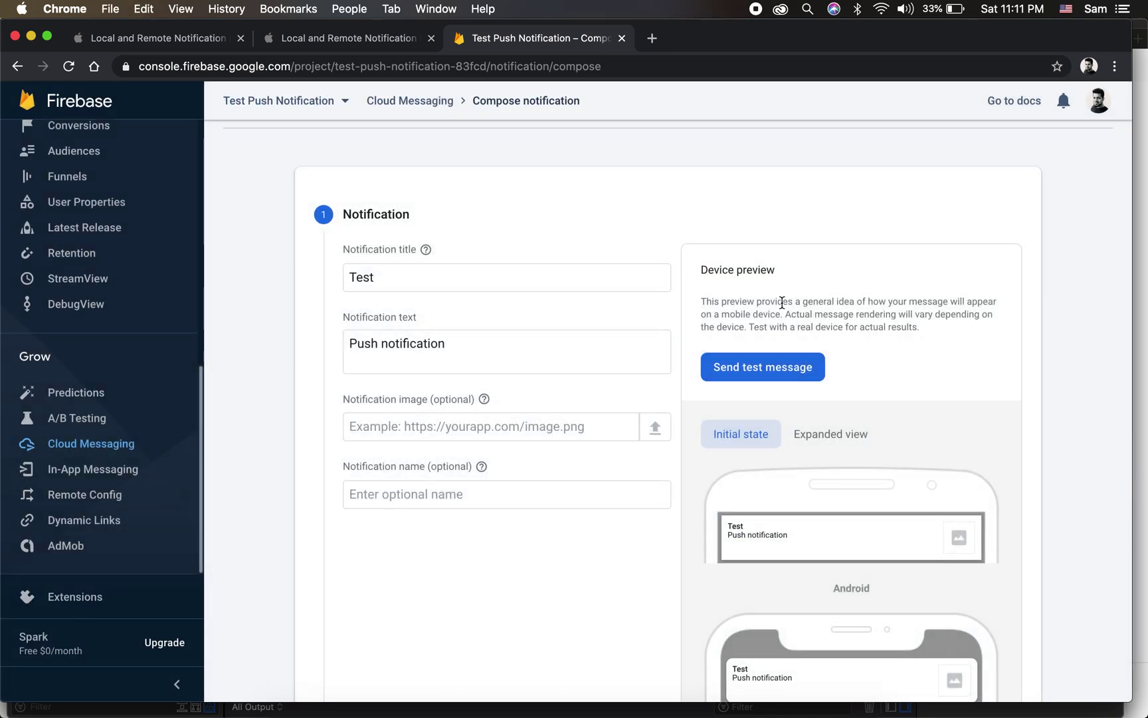
# Reopen the test dialog, check the saved device token, and send the test notification again.
pyautogui.click(780, 366)
pyautogui.click(507, 448)
pyautogui.click(745, 507)
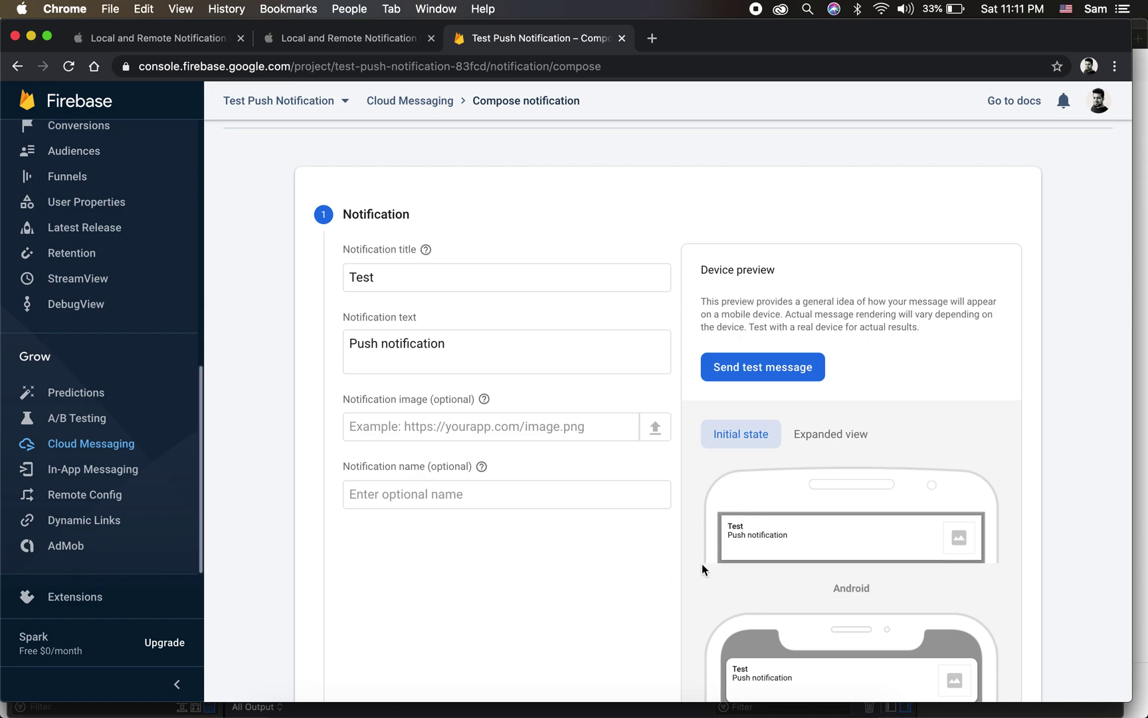
pyautogui.scroll(-7, 649, 599)
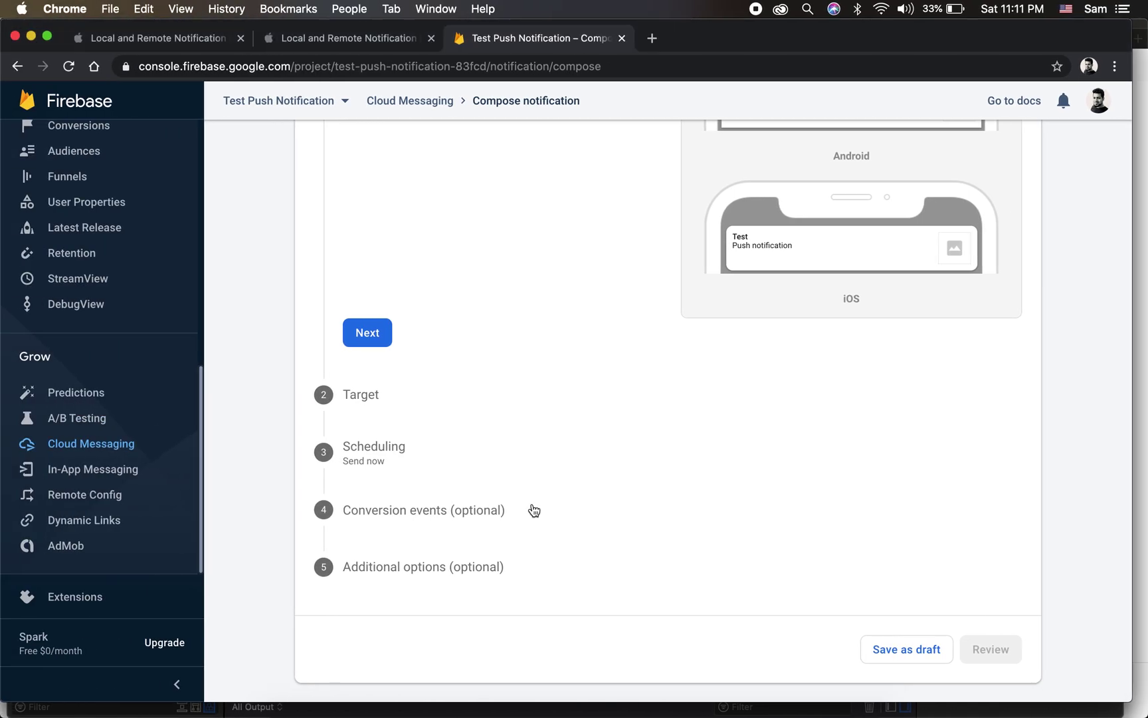
pyautogui.hotkey('ctrl', 'Up')
# Save and rebuild the PushNotification app onto the device with Cmd-R.
pyautogui.click(915, 241)
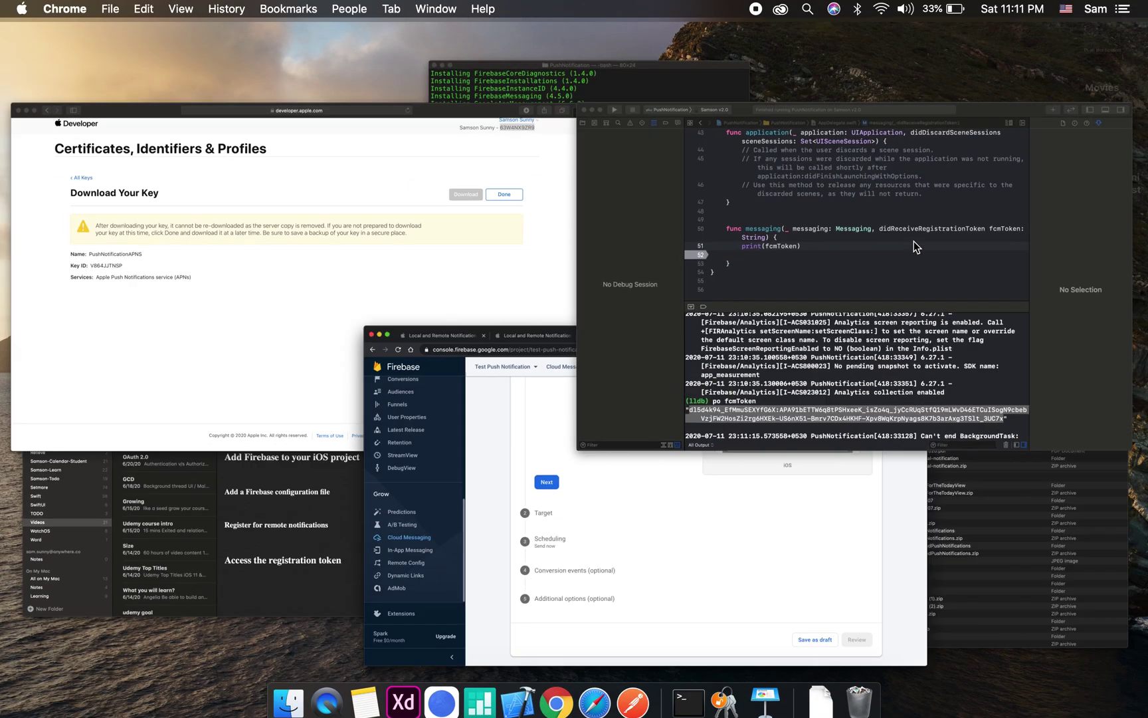
pyautogui.press('super+s')
pyautogui.press('super+r')
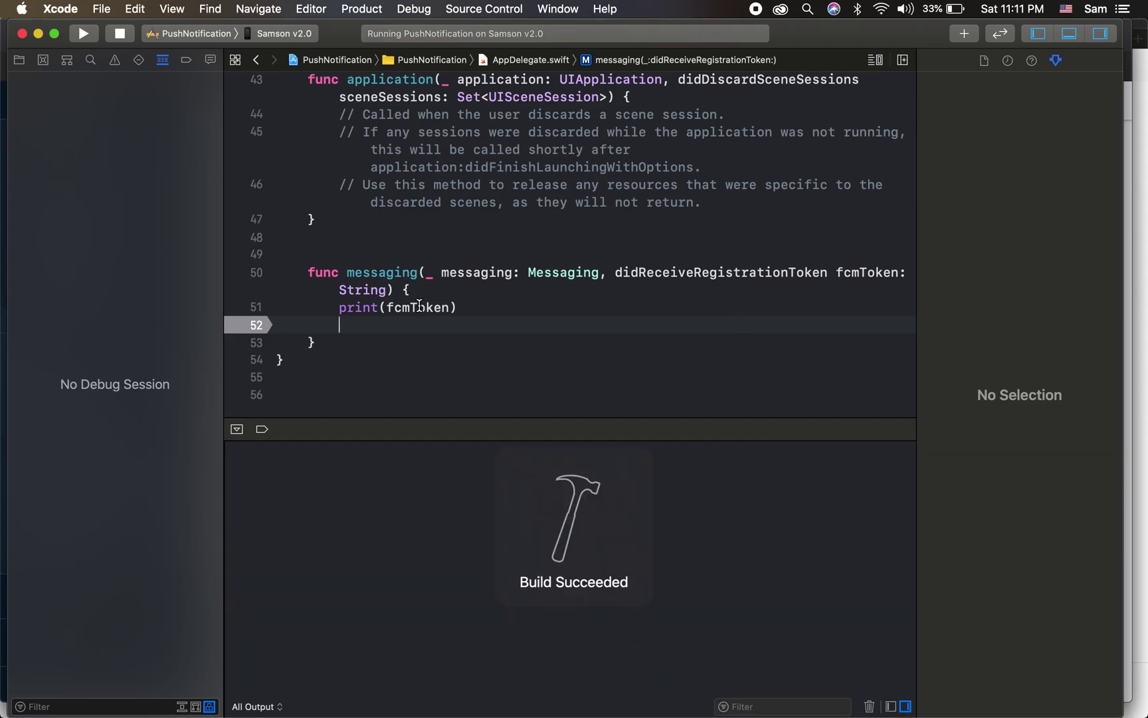
pyautogui.hotkey('ctrl', 'Up')
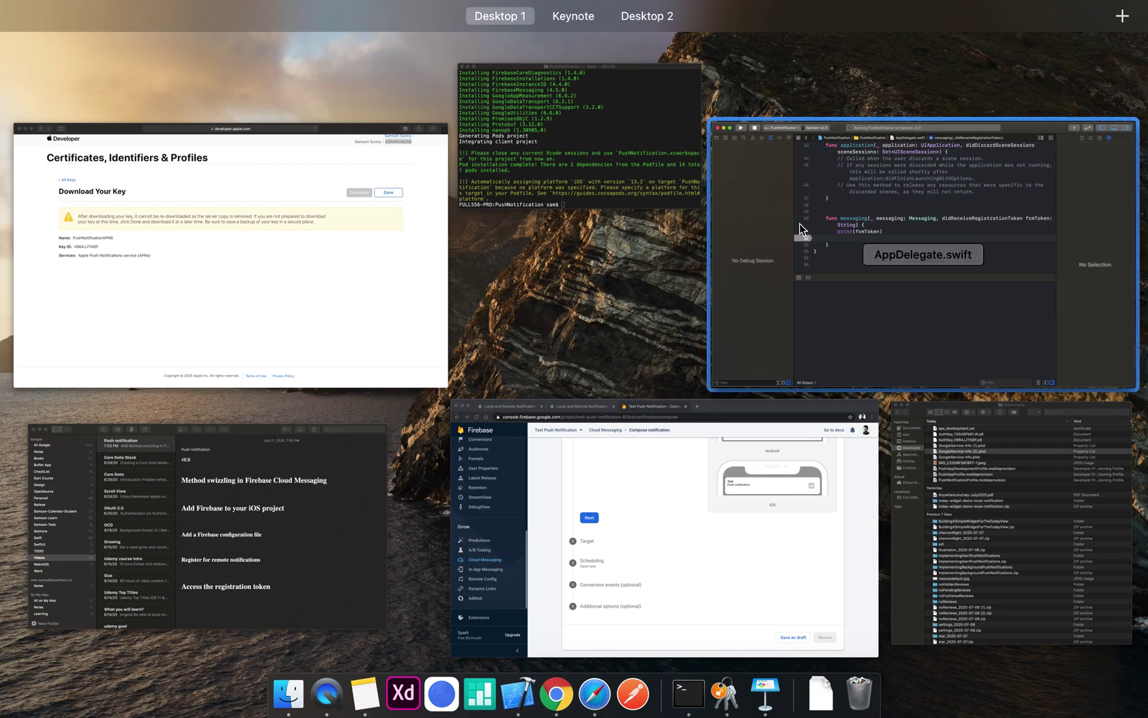
# Glance at the Firebase console, then return to Xcode and hide the debug area.
pyautogui.click(684, 467)
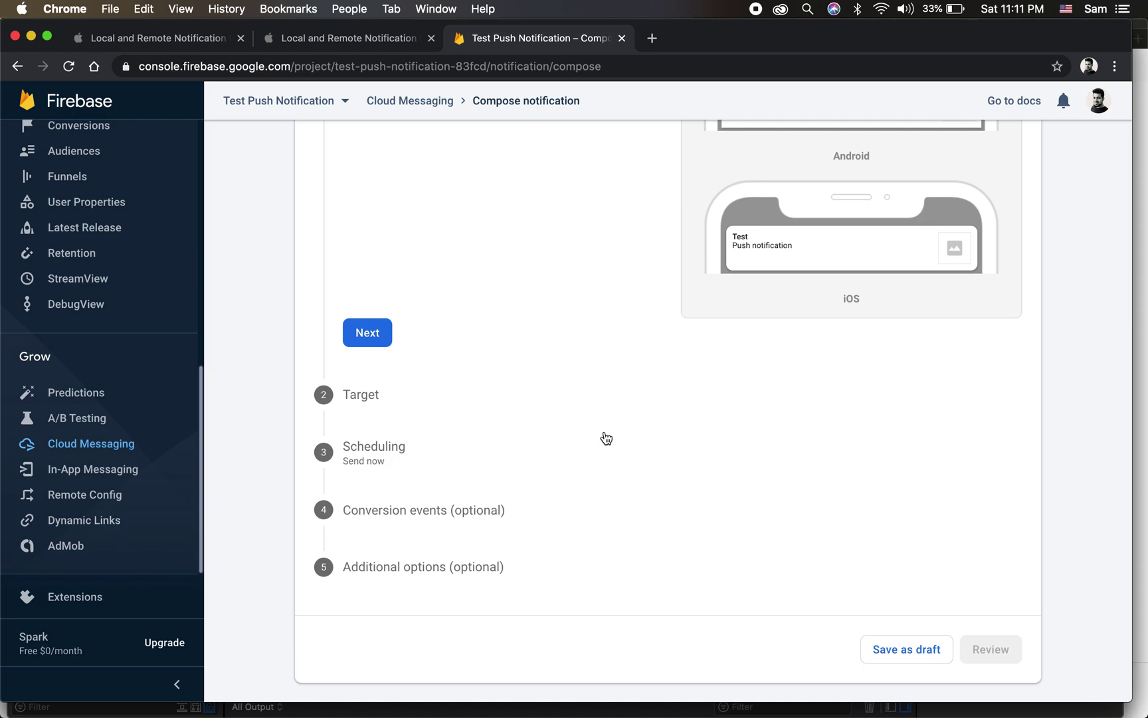
pyautogui.scroll(5, 605, 438)
pyautogui.scroll(3, 605, 437)
pyautogui.hotkey('ctrl', 'Up')
pyautogui.click(769, 197)
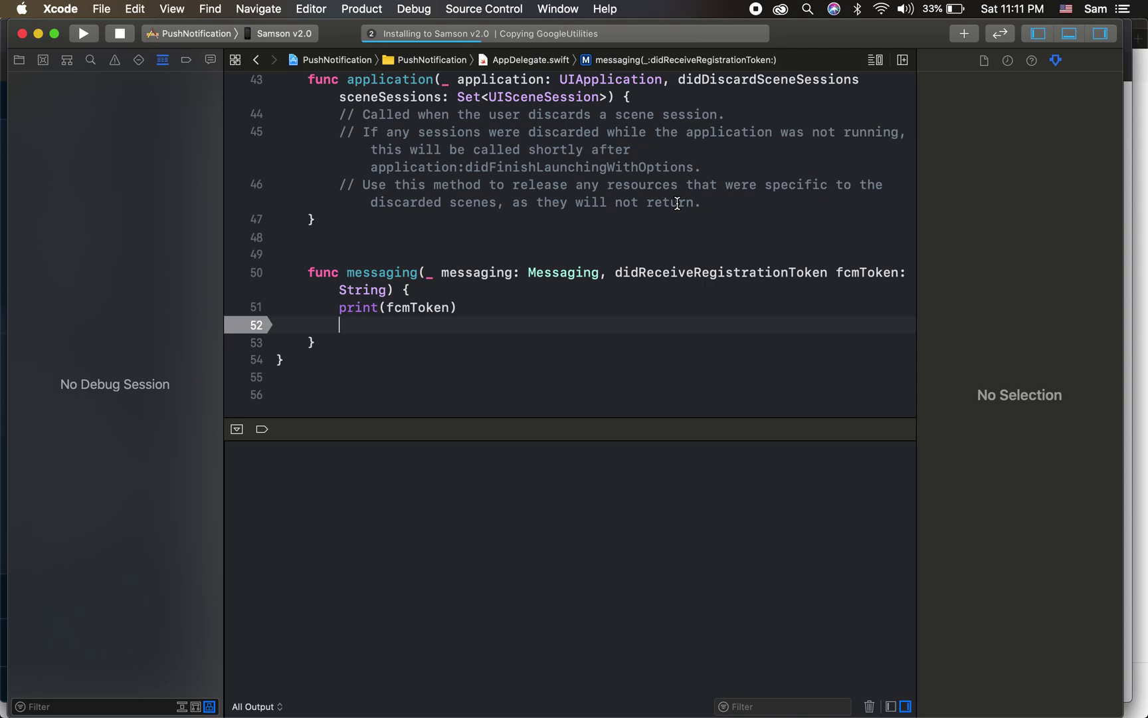
pyautogui.press('super+shift+y')
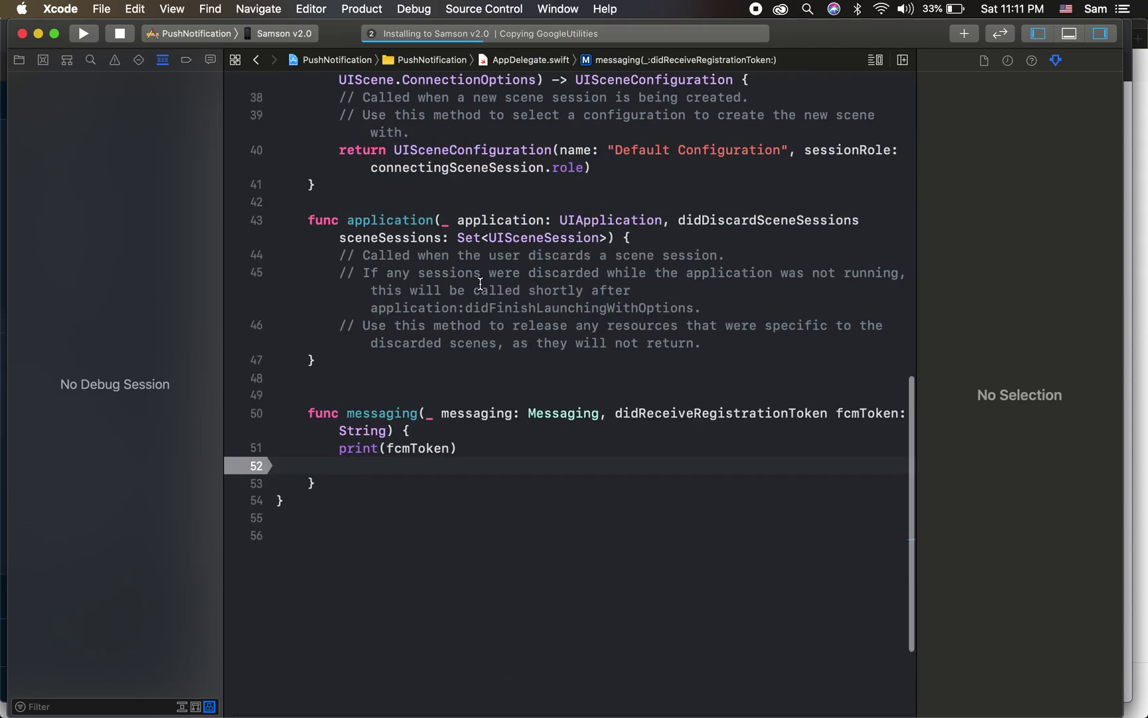
pyautogui.scroll(-1, 480, 284)
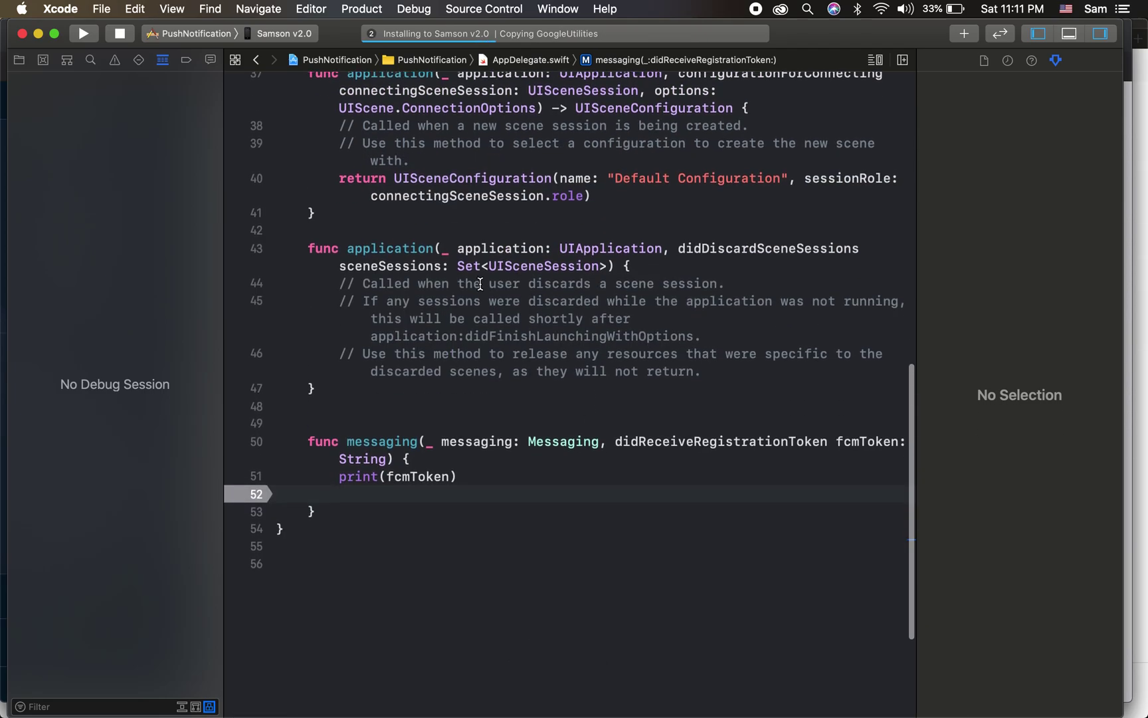
pyautogui.scroll(-1, 372, 478)
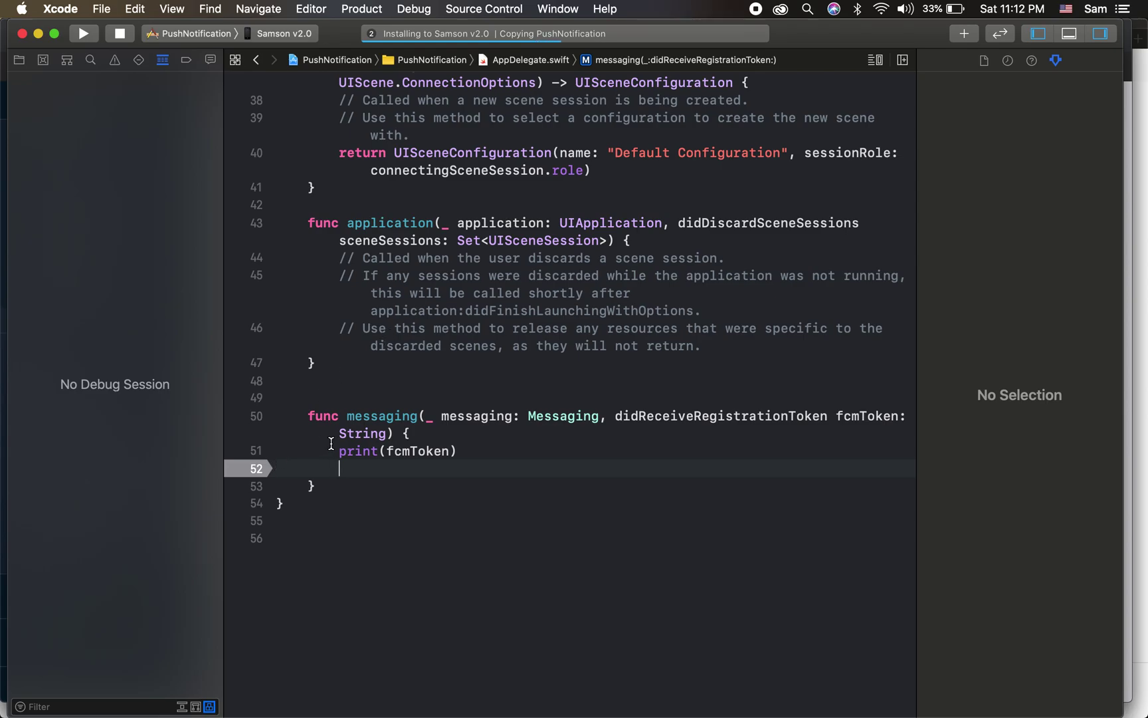
pyautogui.hotkey('ctrl', 'Up')
# Open the Apple docs page 'Creating the Remote Notification Payload' from the browser tab.
pyautogui.click(657, 537)
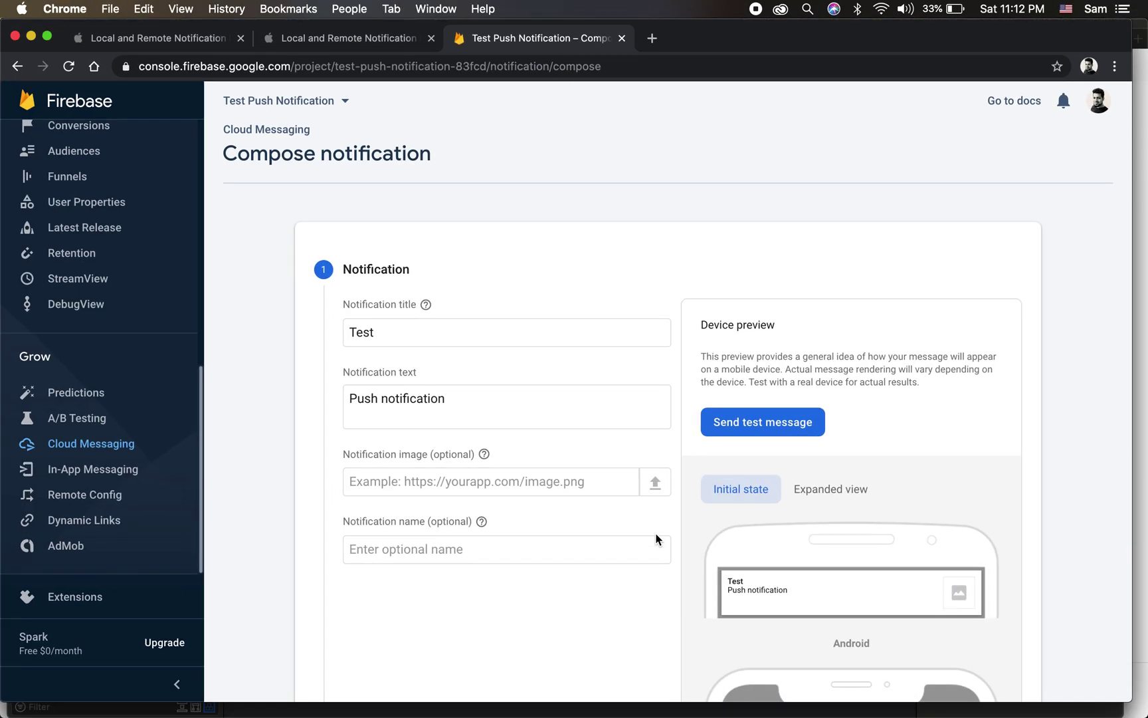
pyautogui.scroll(-10, 726, 440)
pyautogui.scroll(10, 726, 440)
pyautogui.click(340, 35)
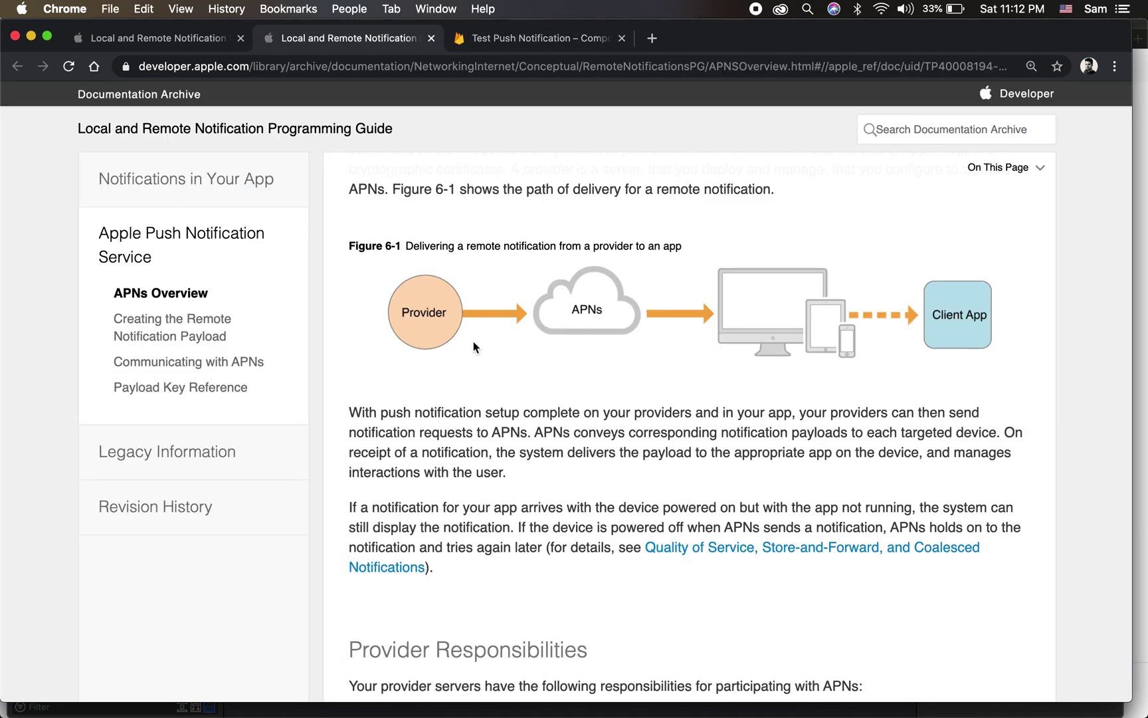
pyautogui.scroll(-5, 475, 346)
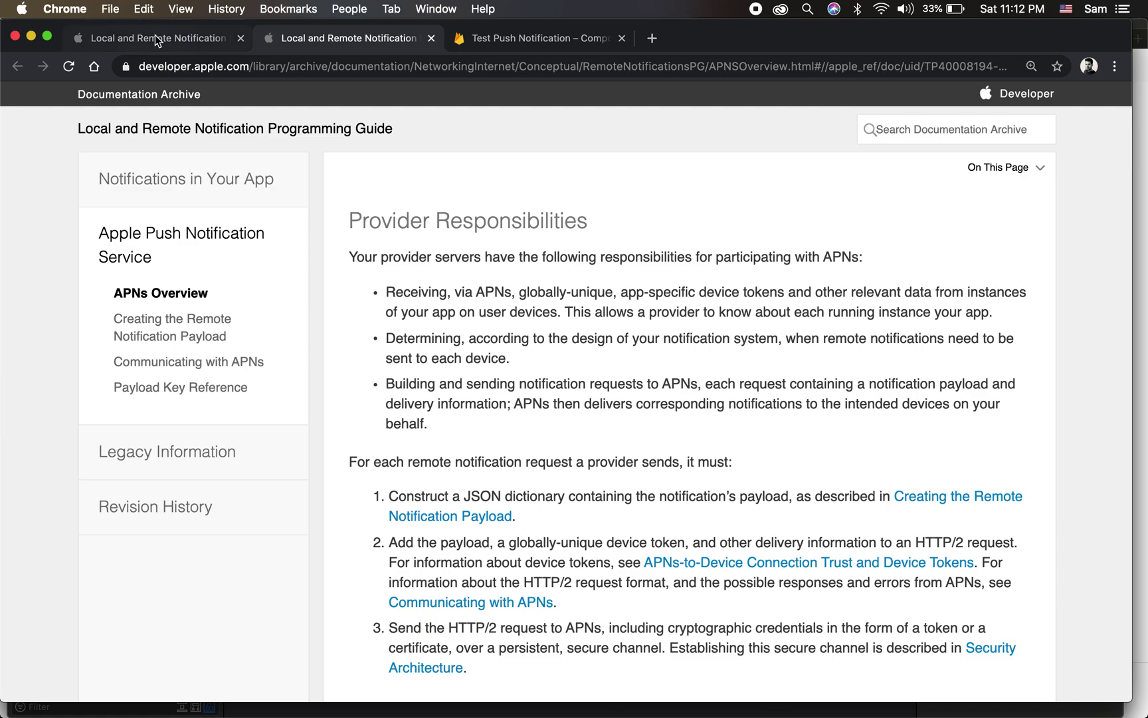
pyautogui.click(192, 341)
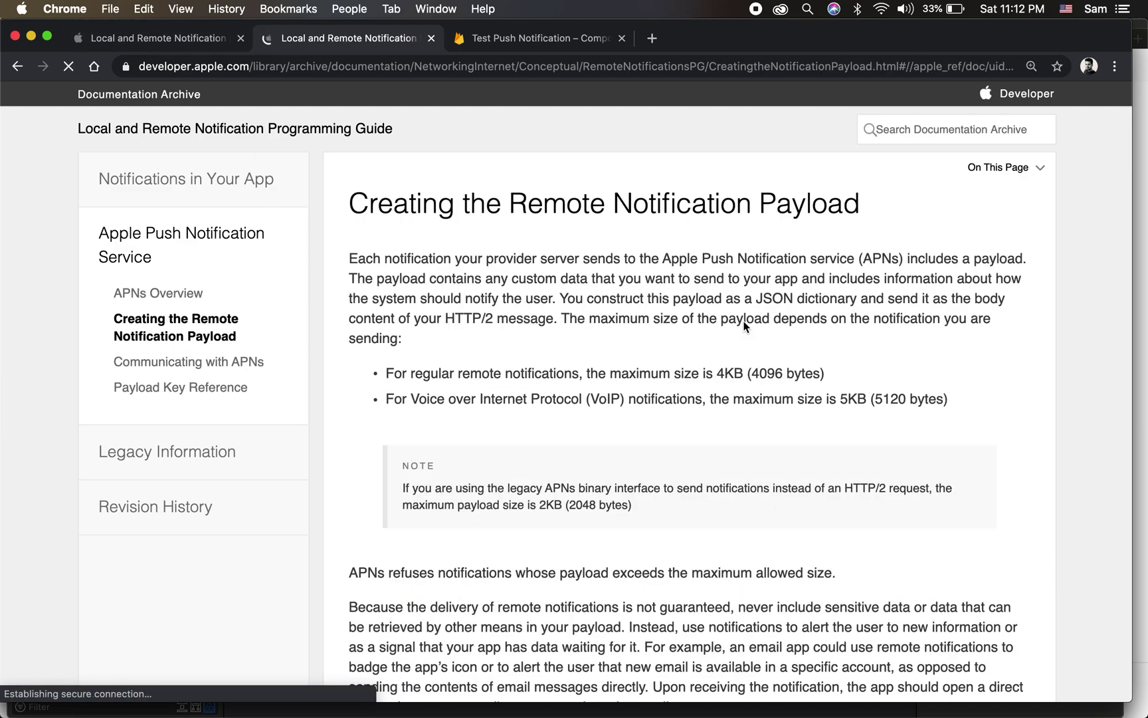
# Examine the aps, alert and title keys in the Example 2 payload, then return to Firebase.
pyautogui.scroll(-15, 744, 326)
pyautogui.scroll(-3, 744, 325)
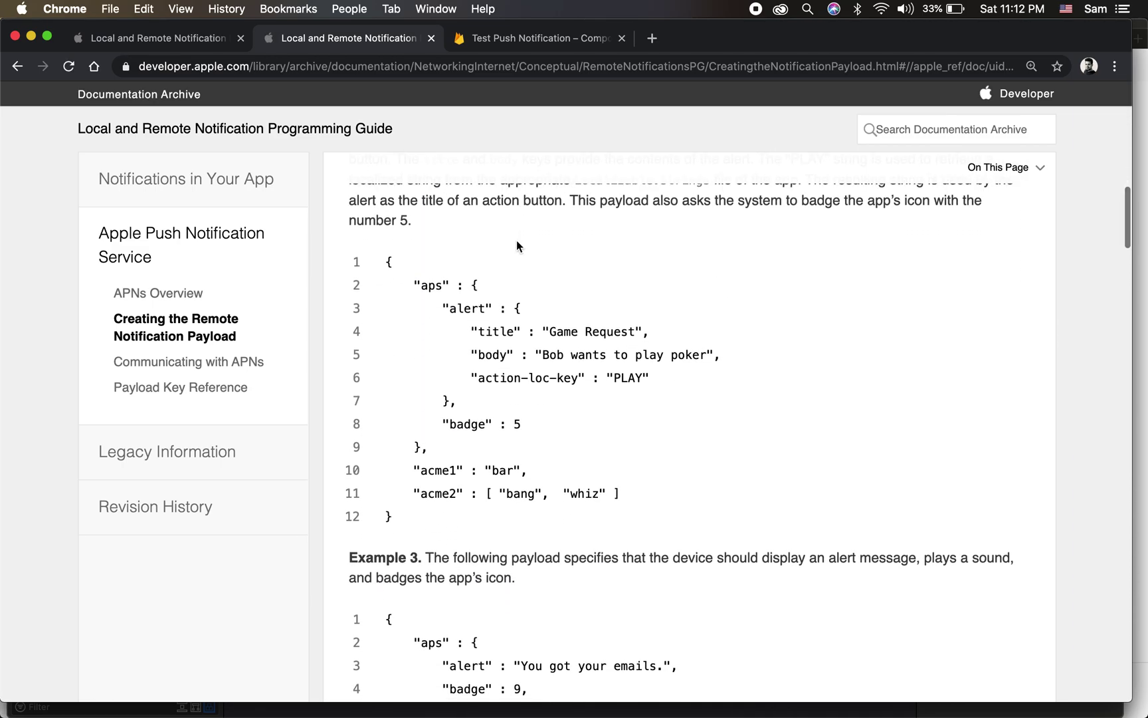
pyautogui.moveTo(382, 265); pyautogui.dragTo(509, 514)
pyautogui.click(509, 461)
pyautogui.doubleClick(432, 286)
pyautogui.click(472, 305)
pyautogui.doubleClick(469, 308)
pyautogui.click(494, 331)
pyautogui.doubleClick(494, 331)
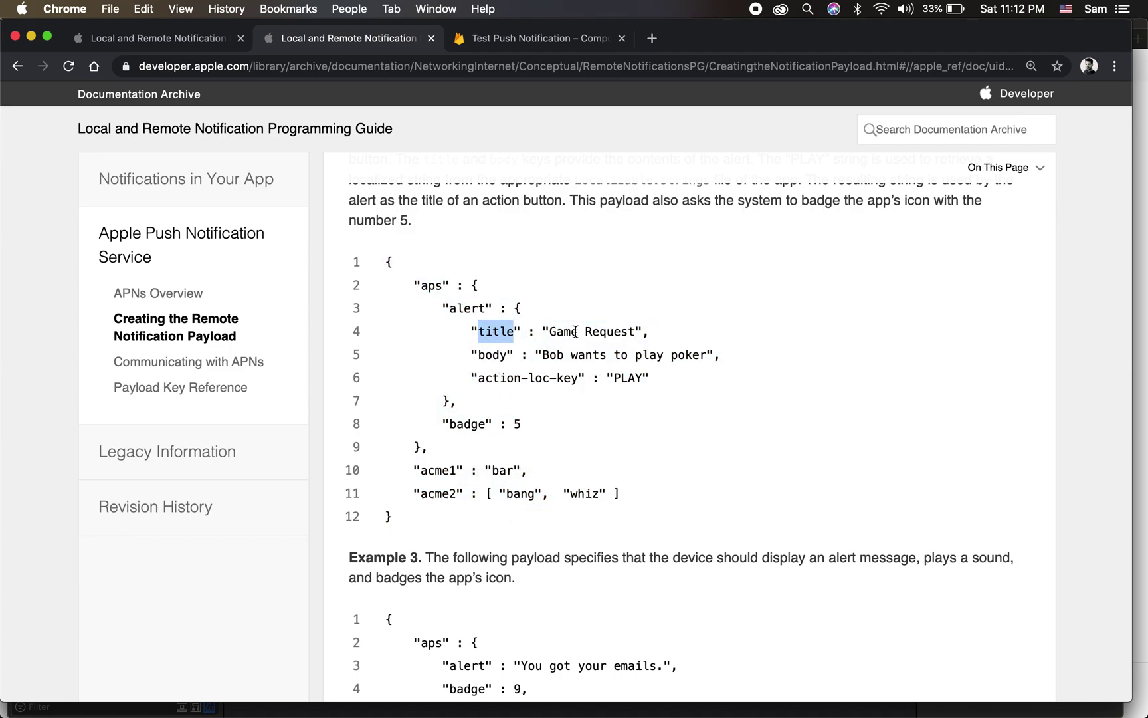
pyautogui.click(482, 356)
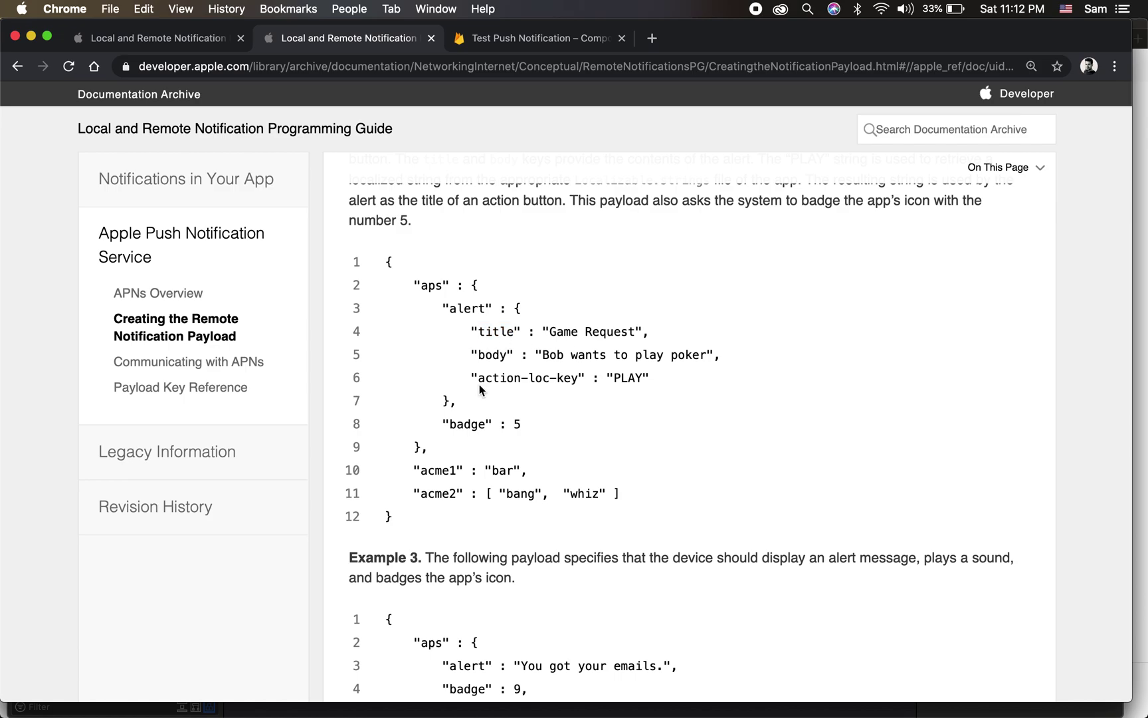
pyautogui.scroll(1, 477, 444)
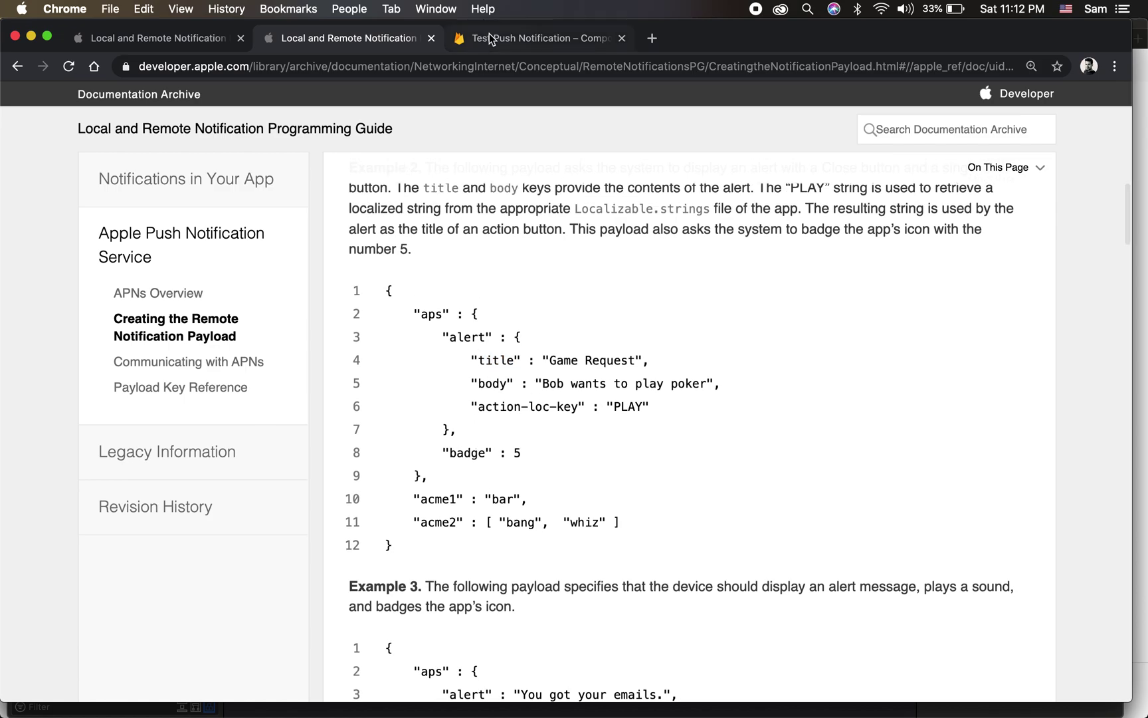
pyautogui.click(492, 40)
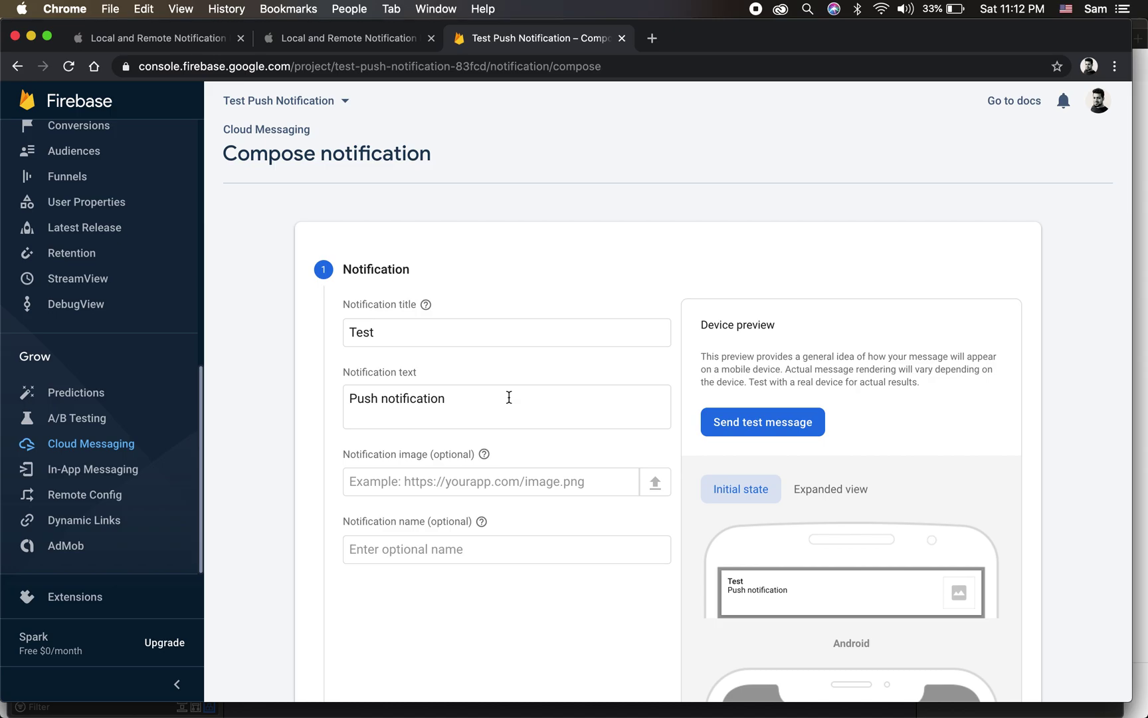
pyautogui.scroll(-5, 509, 397)
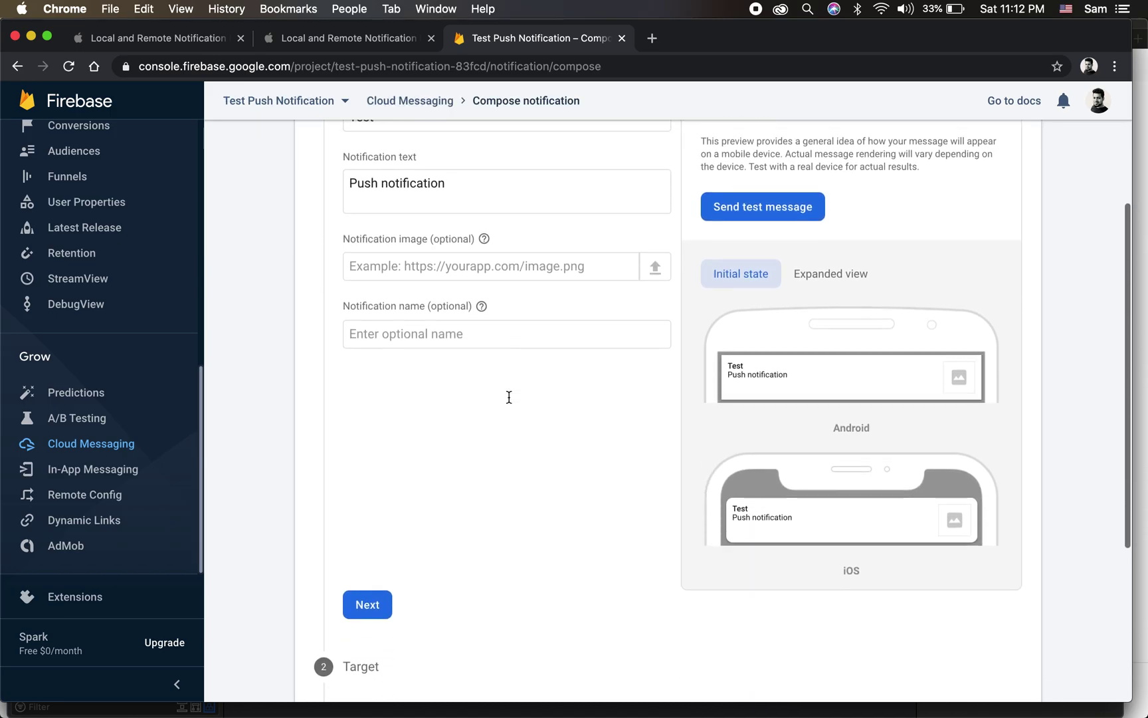
pyautogui.hotkey('ctrl', 'Up')
pyautogui.click(824, 267)
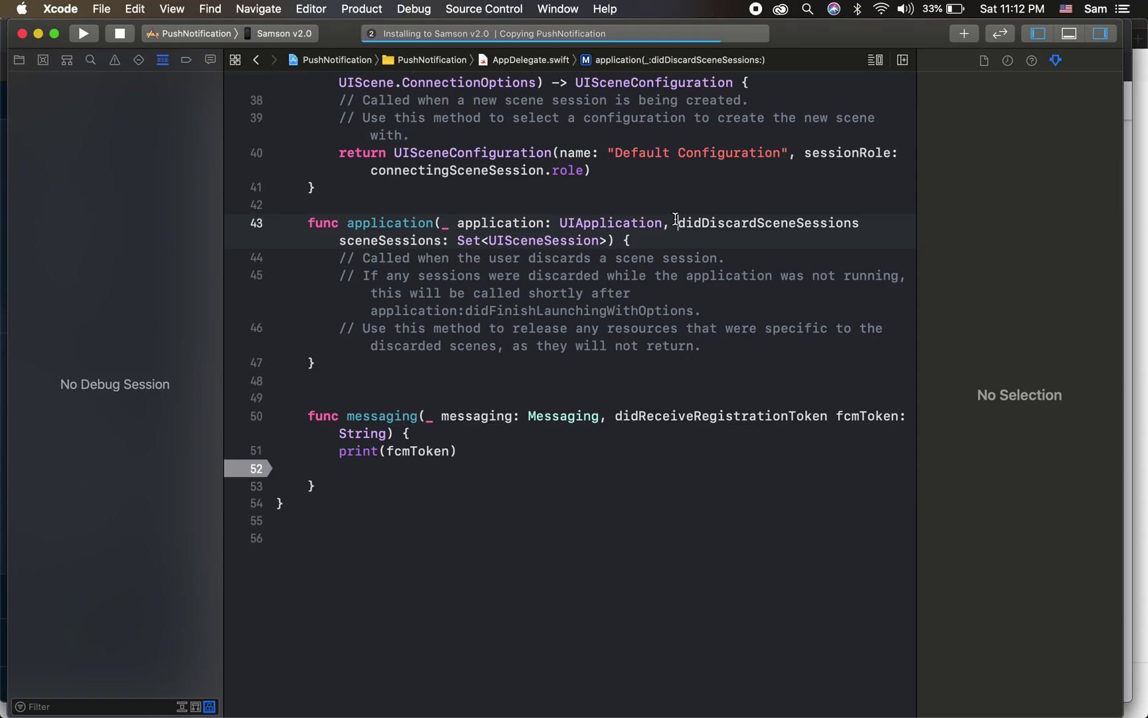
pyautogui.hotkey('ctrl', 'Up')
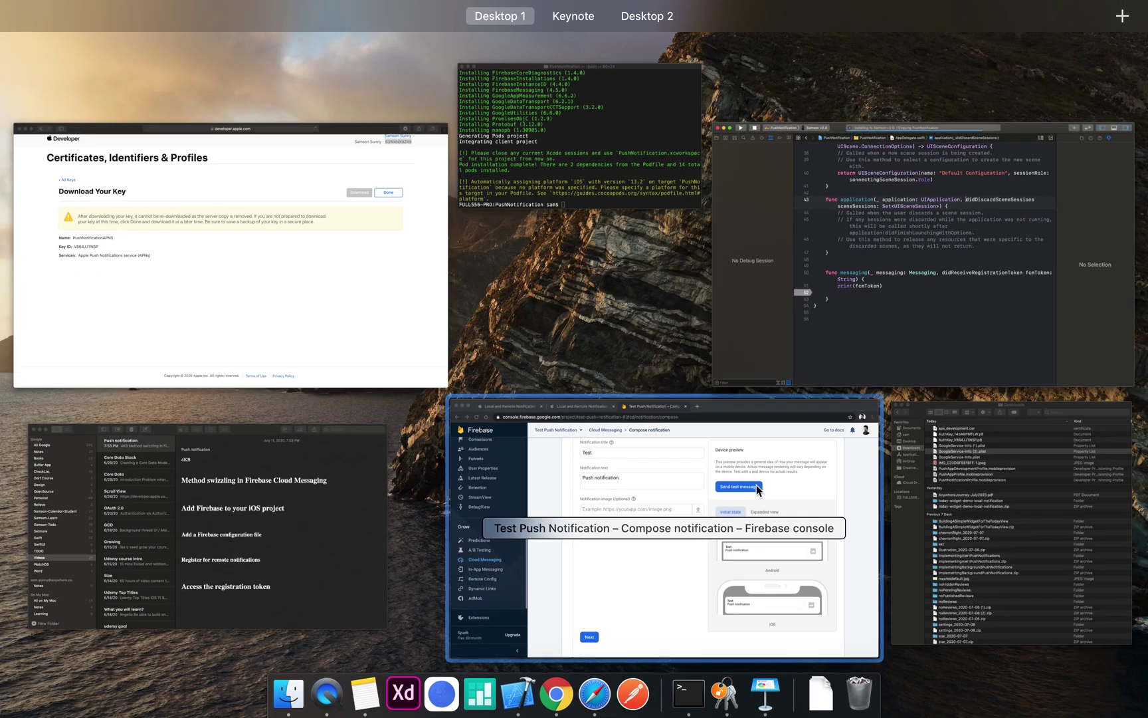
pyautogui.click(607, 509)
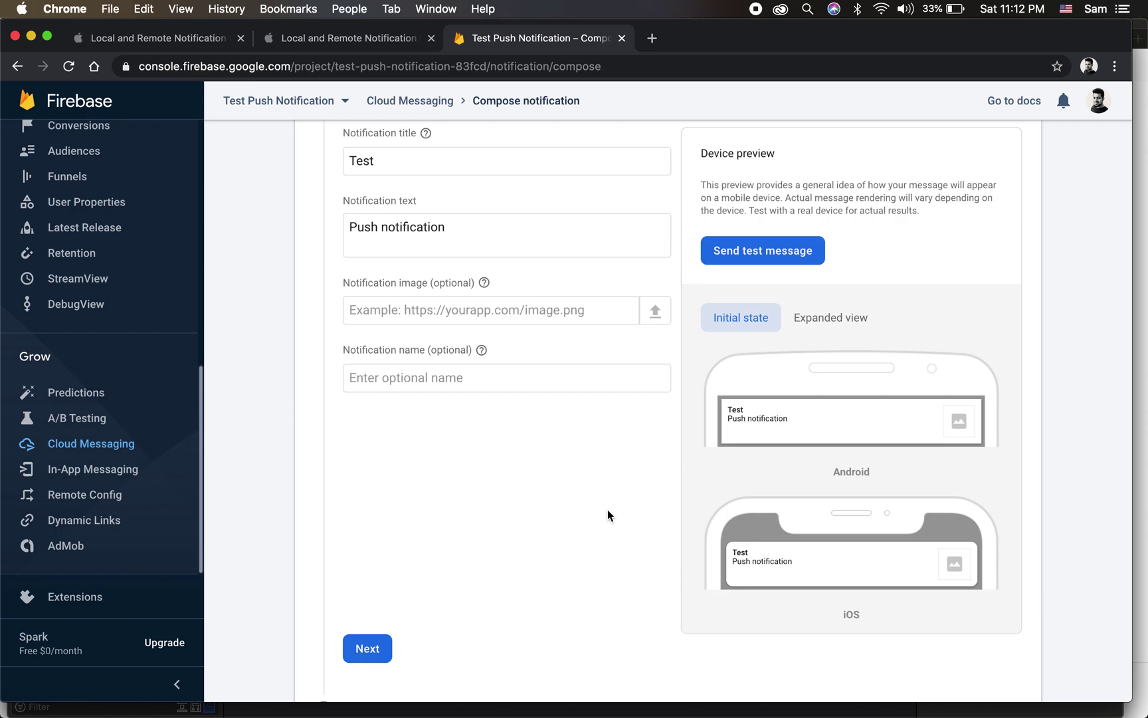
pyautogui.scroll(3, 607, 512)
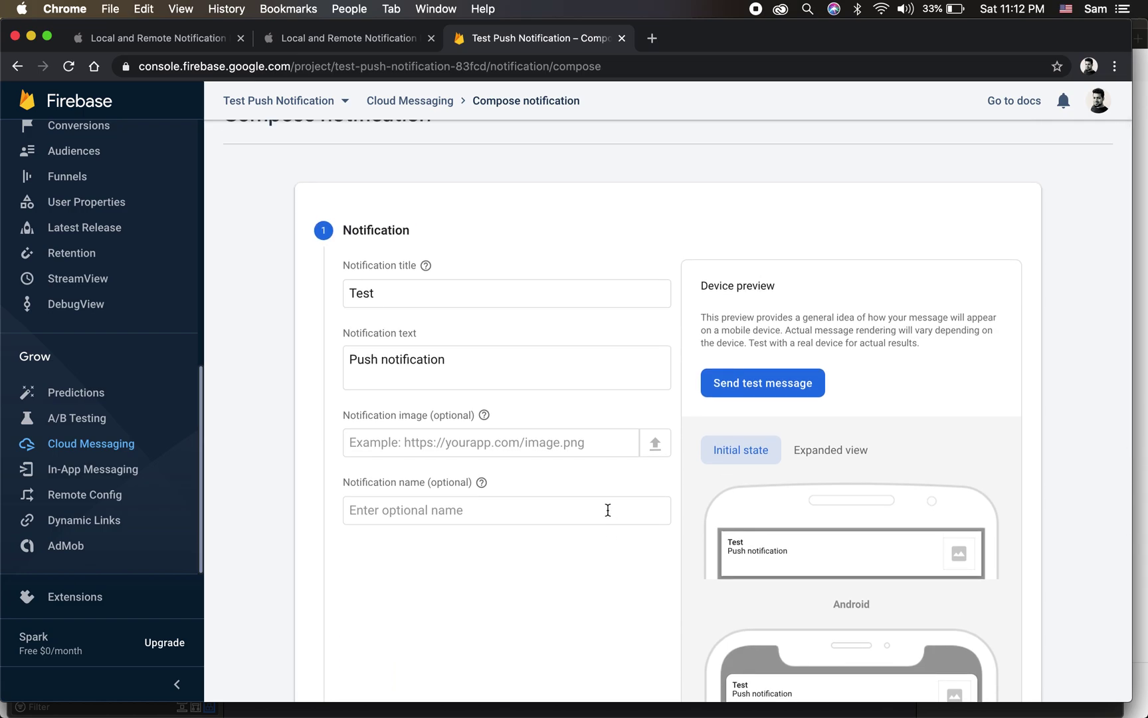